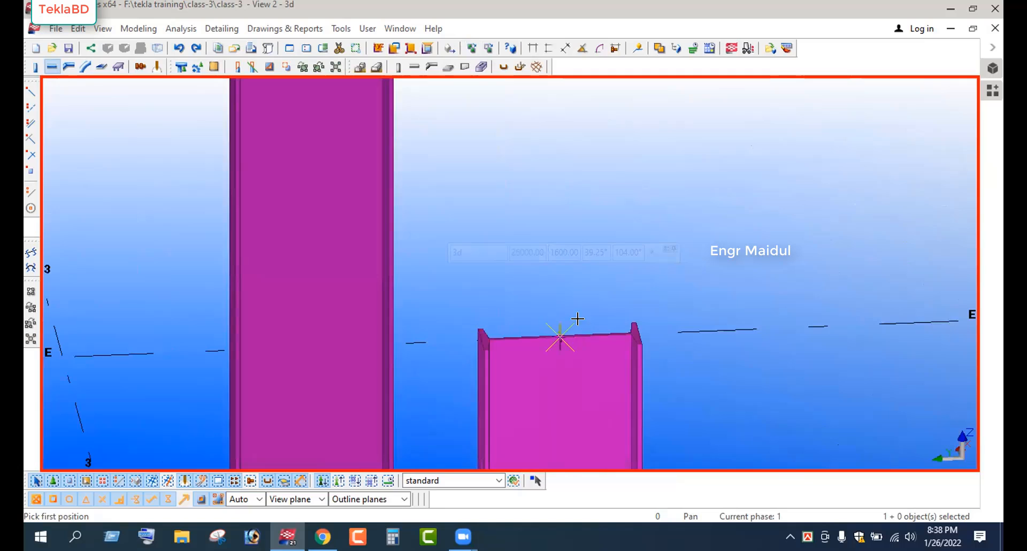
# Model beams across the column tops between grids 3 and 4, one on grid line C and one on grid line D.
pyautogui.scroll(-4, 567, 337)
pyautogui.click(253, 346)
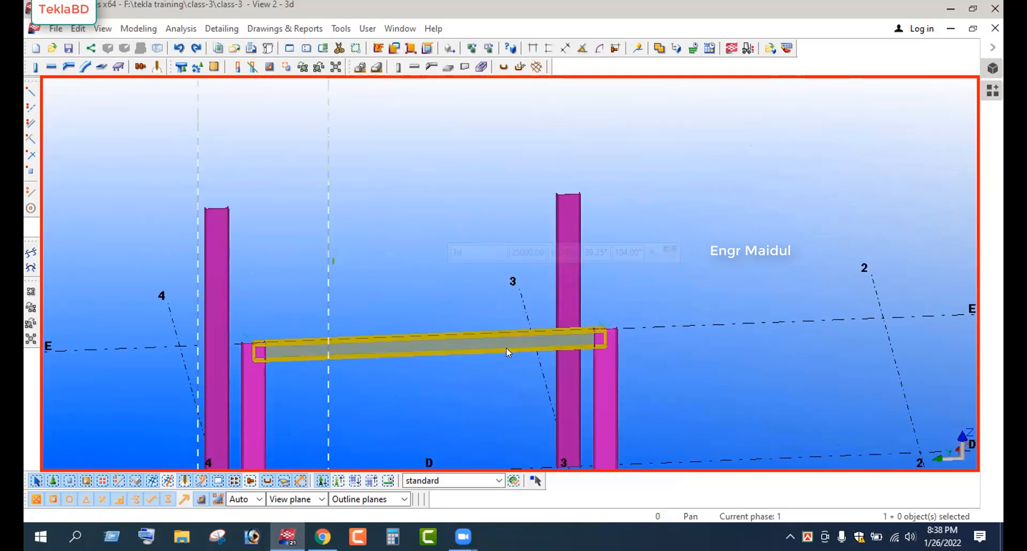
pyautogui.scroll(1, 321, 236)
pyautogui.click(518, 182)
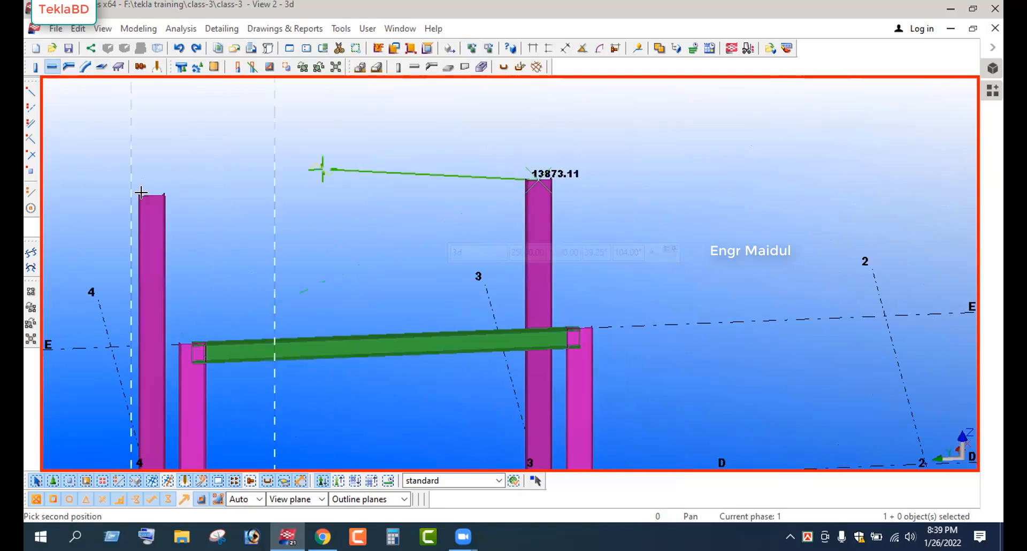
pyautogui.click(152, 195)
pyautogui.keyDown('ctrl'); pyautogui.moveTo(152, 195); pyautogui.dragTo(393, 320, button='middle'); pyautogui.keyUp('ctrl')
pyautogui.scroll(6, 394, 320)
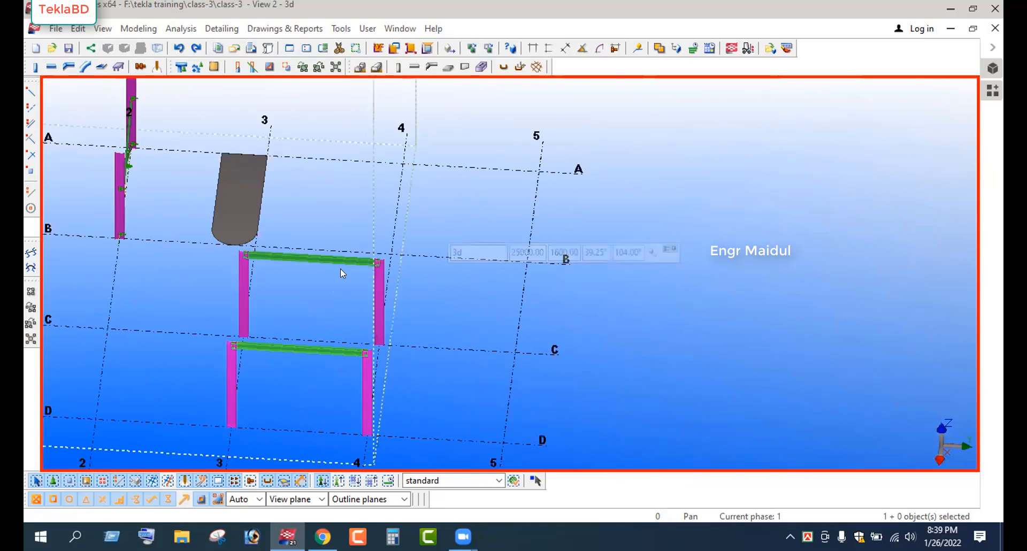
pyautogui.press('Return')
pyautogui.scroll(4, 365, 232)
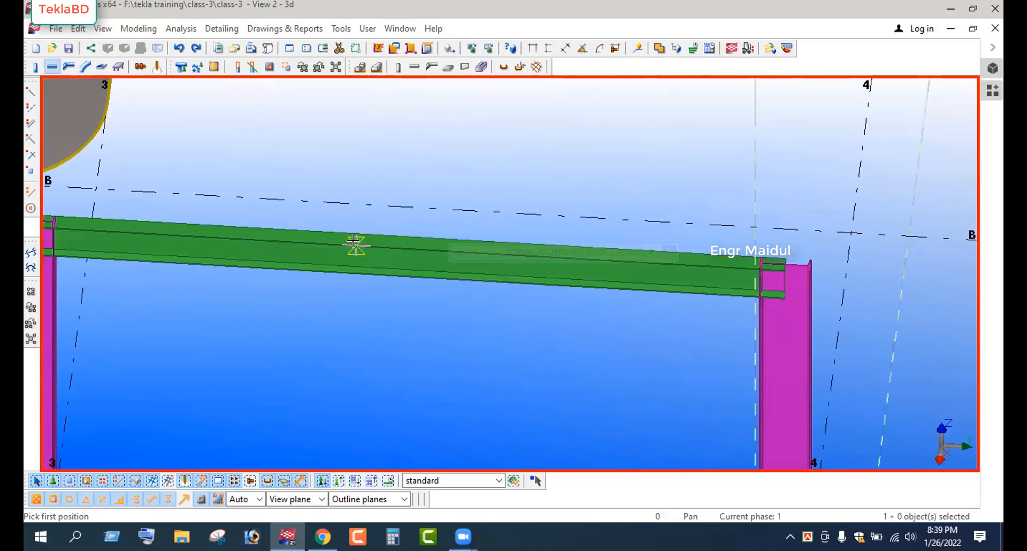
pyautogui.click(322, 218)
pyautogui.scroll(2, 372, 183)
pyautogui.scroll(-5, 373, 183)
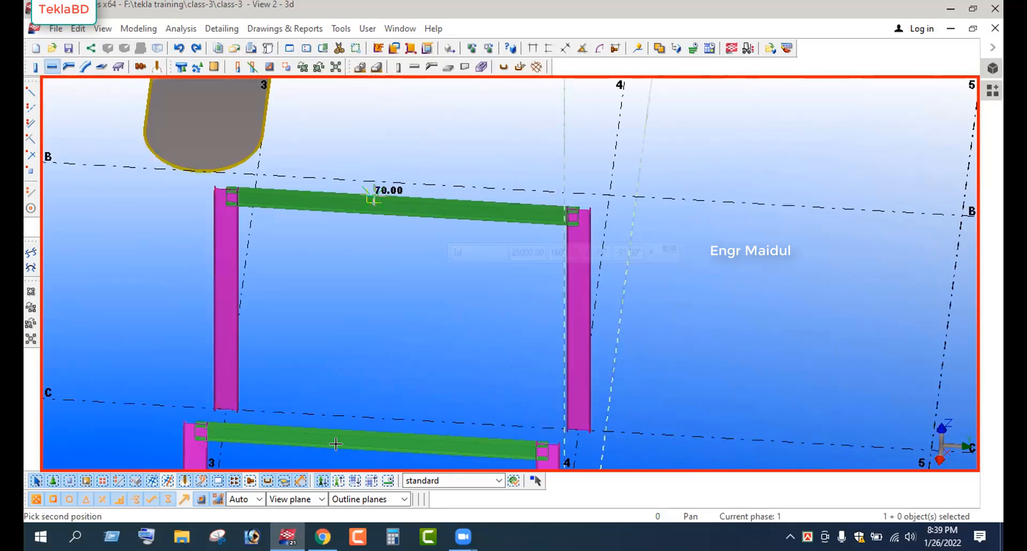
pyautogui.rightClick(342, 259)
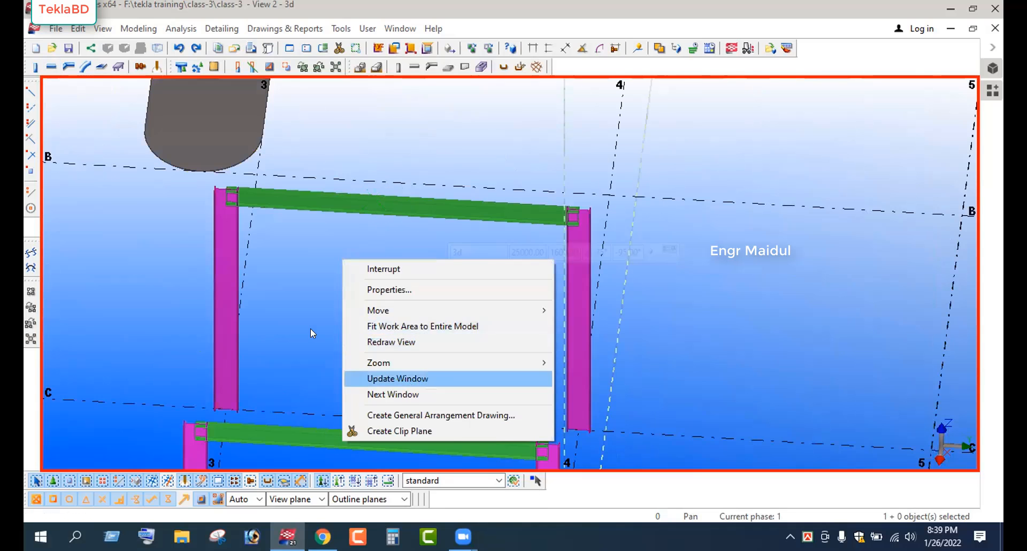
pyautogui.press('Escape')
# Create named views along the model's grid lines.
pyautogui.hotkey('ctrl', 'i')
pyautogui.scroll(-5, 471, 315)
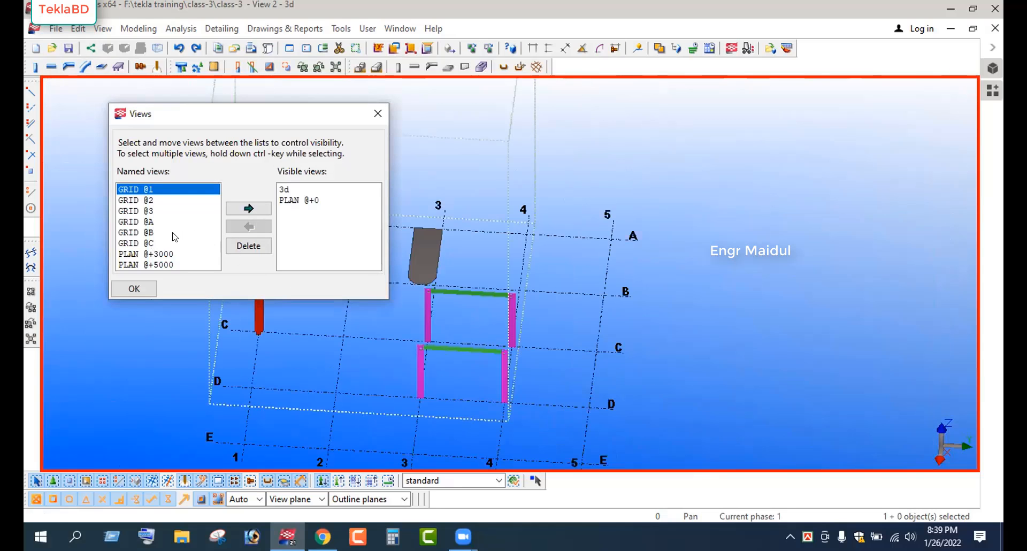
pyautogui.click(378, 113)
pyautogui.rightClick(579, 256)
pyautogui.moveTo(626, 444)
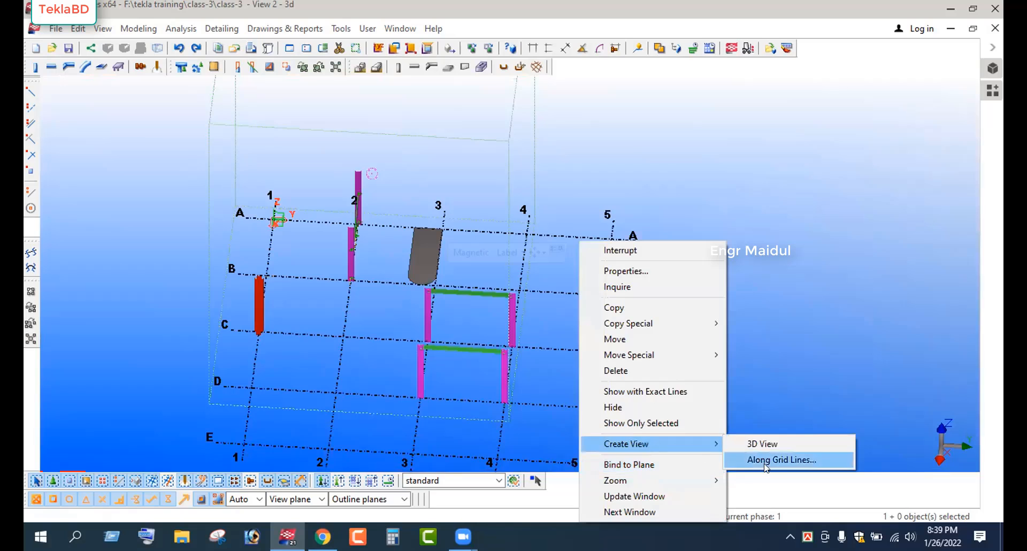
pyautogui.click(781, 460)
pyautogui.click(225, 289)
# Make the GRID @D view visible and close the view and grid-view dialogs.
pyautogui.scroll(-1, 167, 227)
pyautogui.scroll(-2, 167, 228)
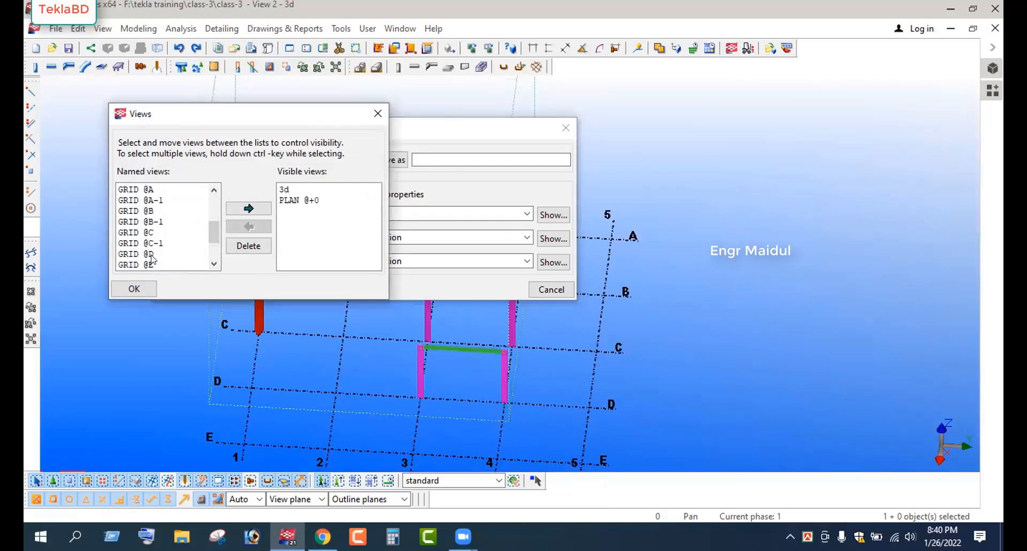
pyautogui.click(153, 254)
pyautogui.click(248, 208)
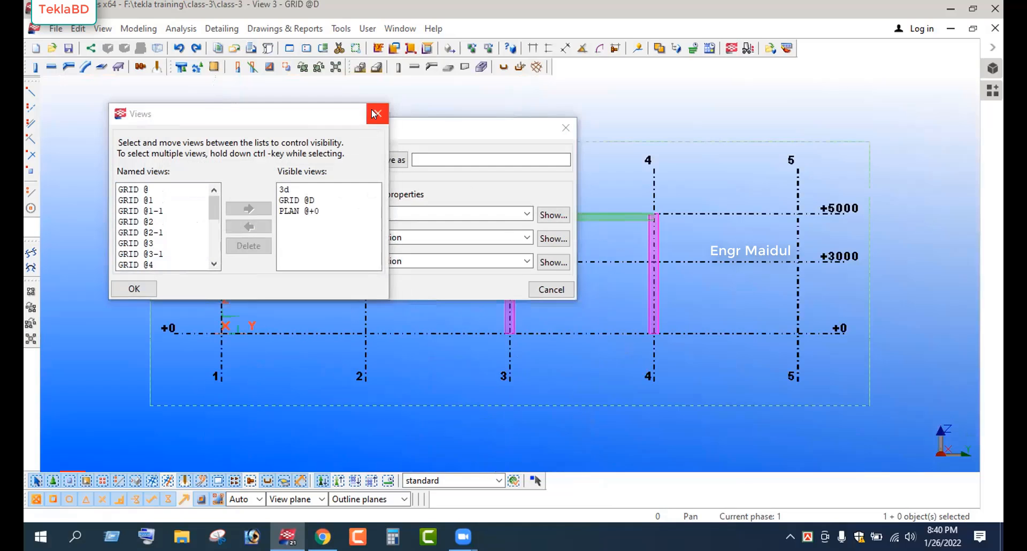
pyautogui.click(378, 113)
pyautogui.click(565, 128)
pyautogui.scroll(2, 321, 236)
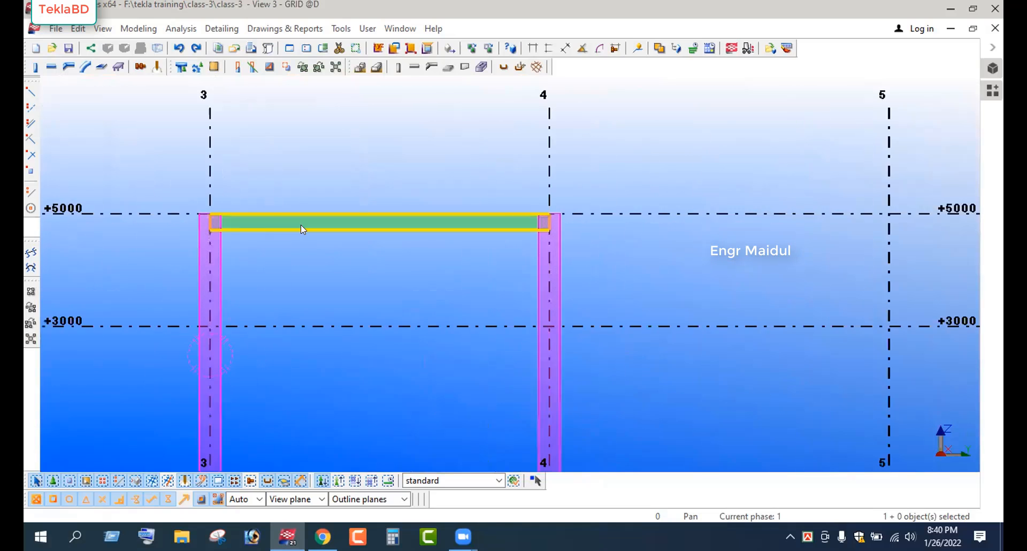
# Return to the 3D view and model a cross beam between the middles of the two green beams on grids C and D.
pyautogui.rightClick(338, 199)
pyautogui.press('Return')
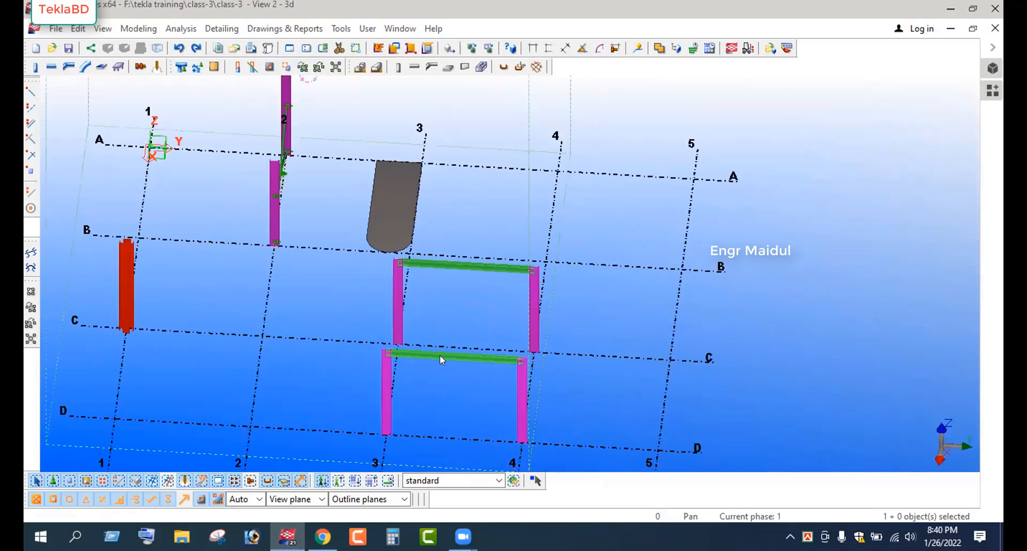
pyautogui.keyDown('ctrl'); pyautogui.moveTo(440, 355); pyautogui.dragTo(294, 315, button='middle'); pyautogui.keyUp('ctrl')
pyautogui.scroll(5, 269, 303)
pyautogui.click(52, 66)
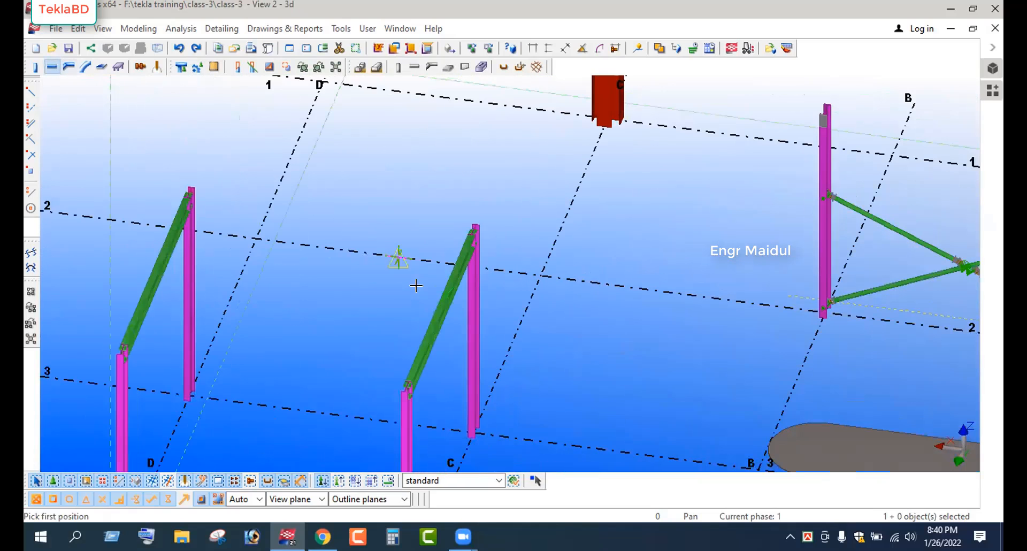
pyautogui.click(438, 308)
pyautogui.click(154, 272)
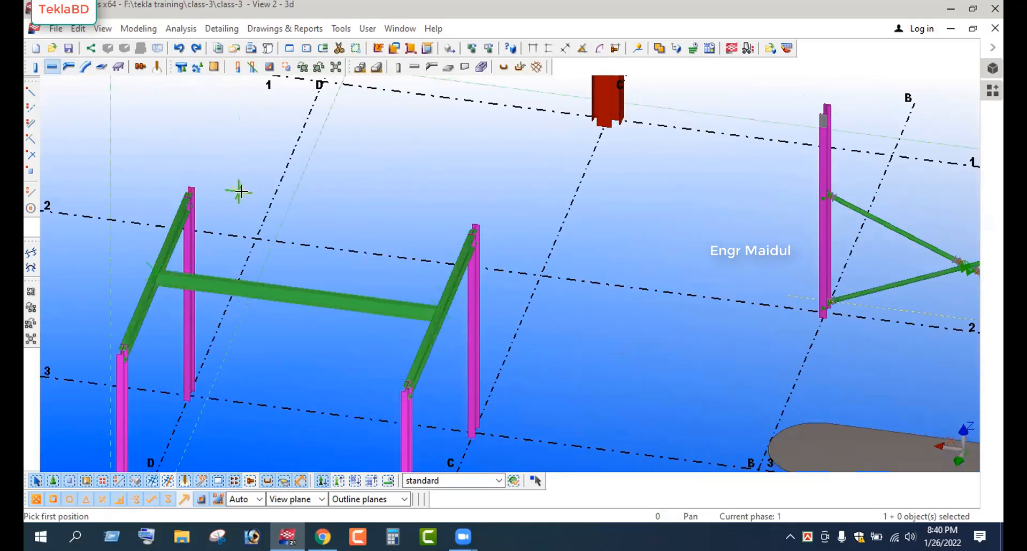
# Set the cross beam's class to 2 and its profile to ISMB150.
pyautogui.doubleClick(281, 289)
pyautogui.doubleClick(739, 350)
pyautogui.write('2')
pyautogui.click(692, 427)
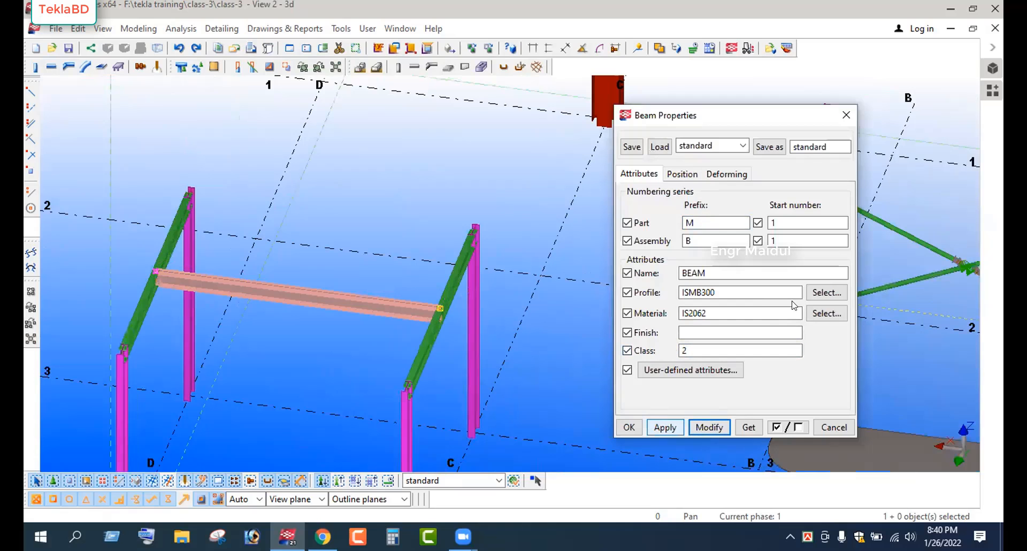
pyautogui.click(827, 292)
pyautogui.click(111, 165)
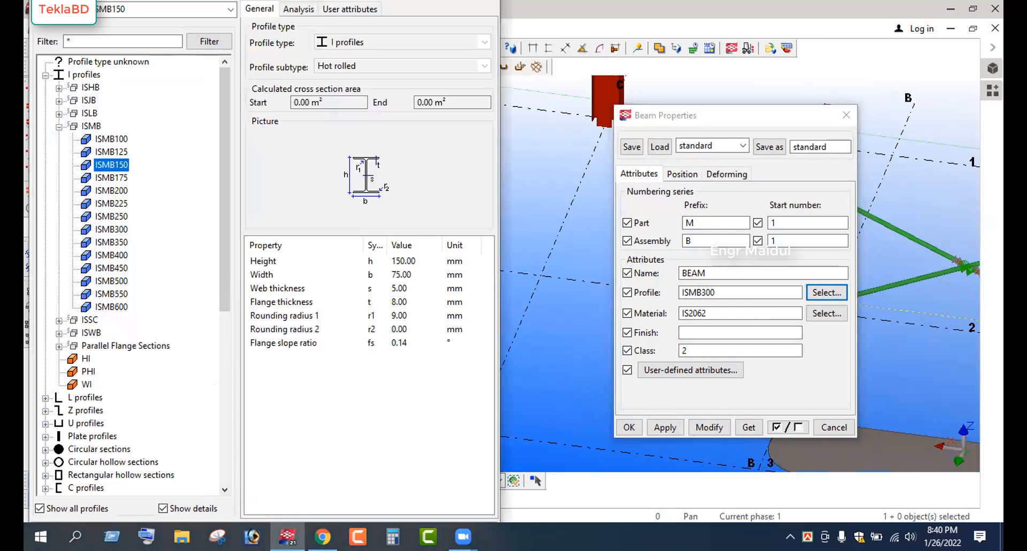
pyautogui.click(46, 533)
pyautogui.click(698, 428)
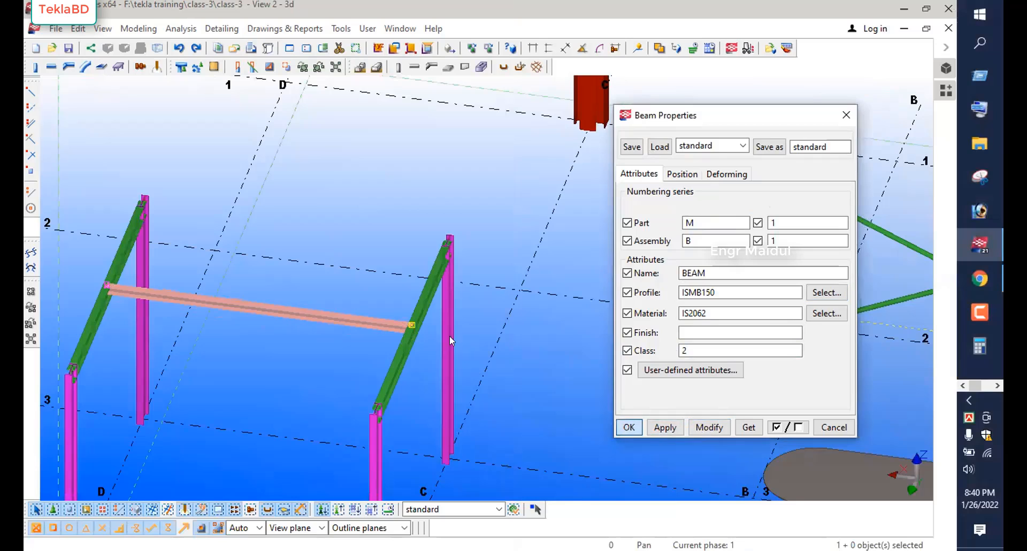
# Search the Applications and Components catalog for 119.
pyautogui.scroll(10, 438, 328)
pyautogui.scroll(-5, 581, 362)
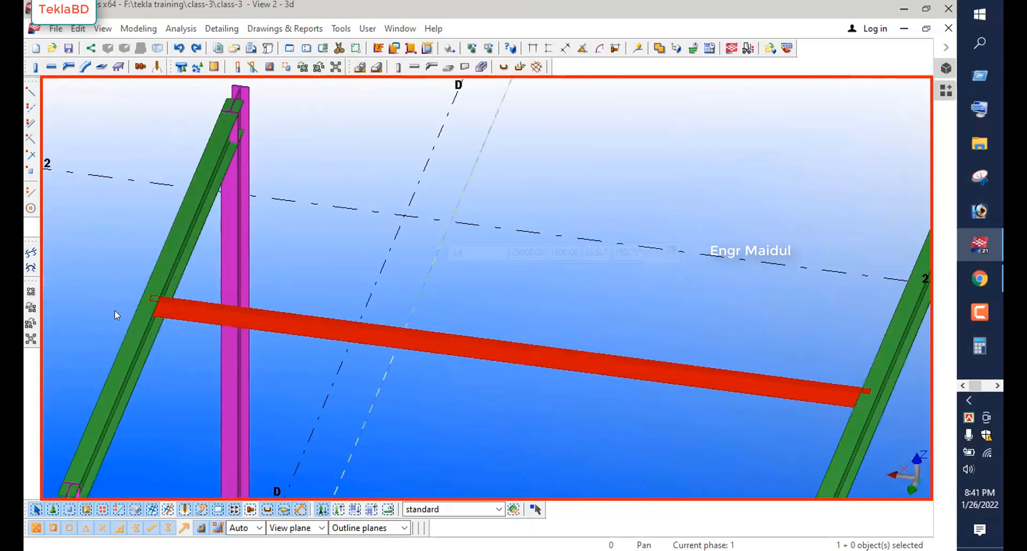
pyautogui.scroll(3, 191, 316)
pyautogui.scroll(-5, 190, 315)
pyautogui.click(939, 92)
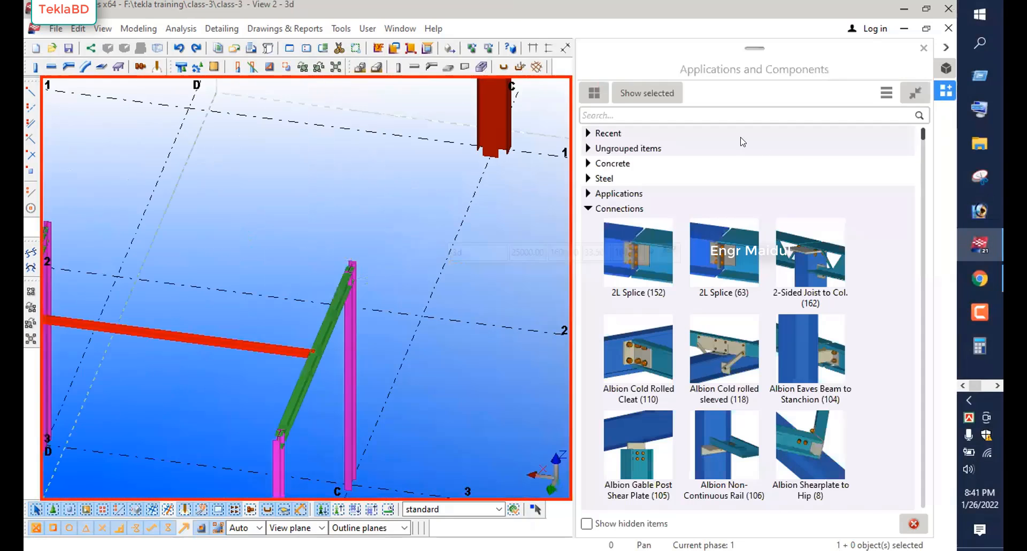
pyautogui.click(704, 114)
pyautogui.write('11')
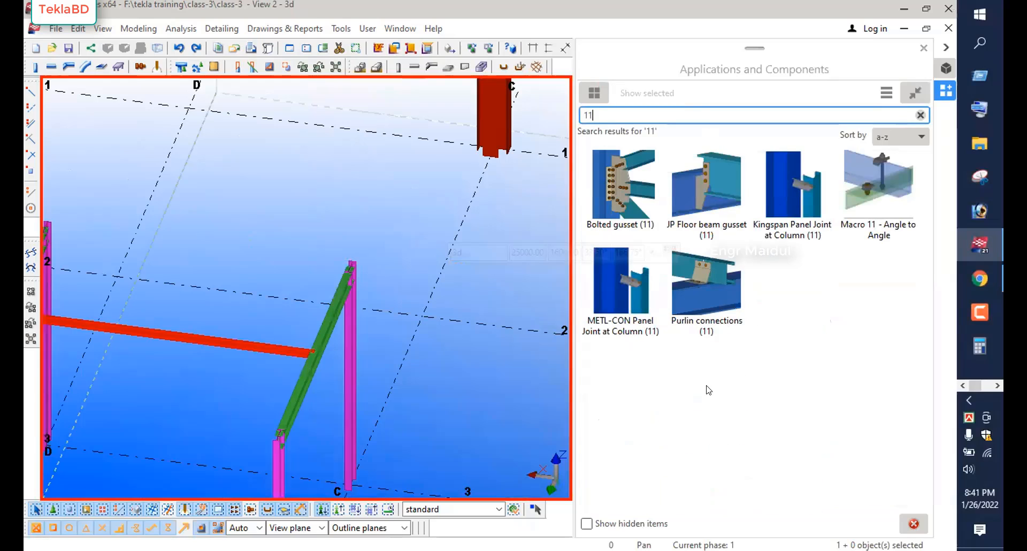
pyautogui.write('9')
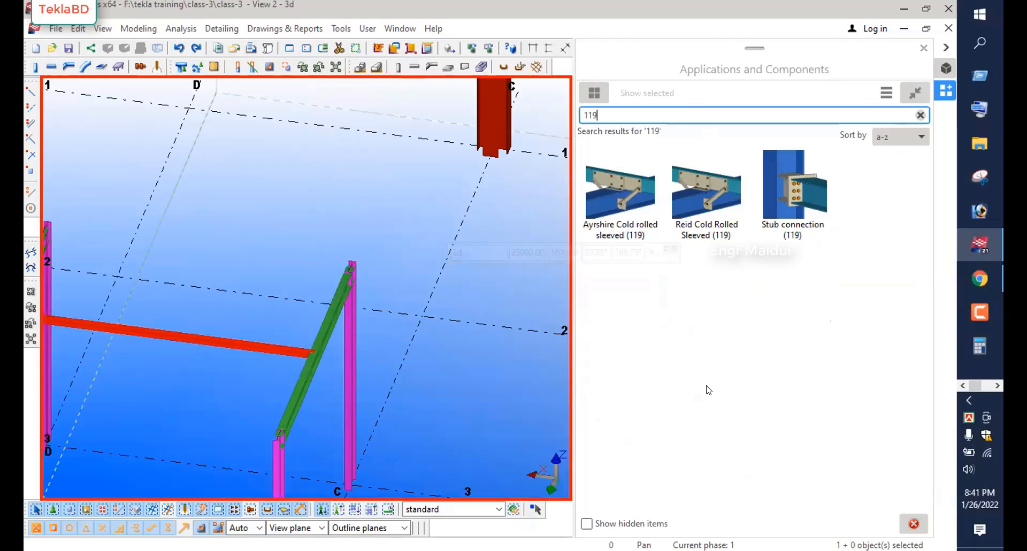
# Model a beam along grid line 3 between the tops of the columns at grids C and D.
pyautogui.scroll(-5, 419, 318)
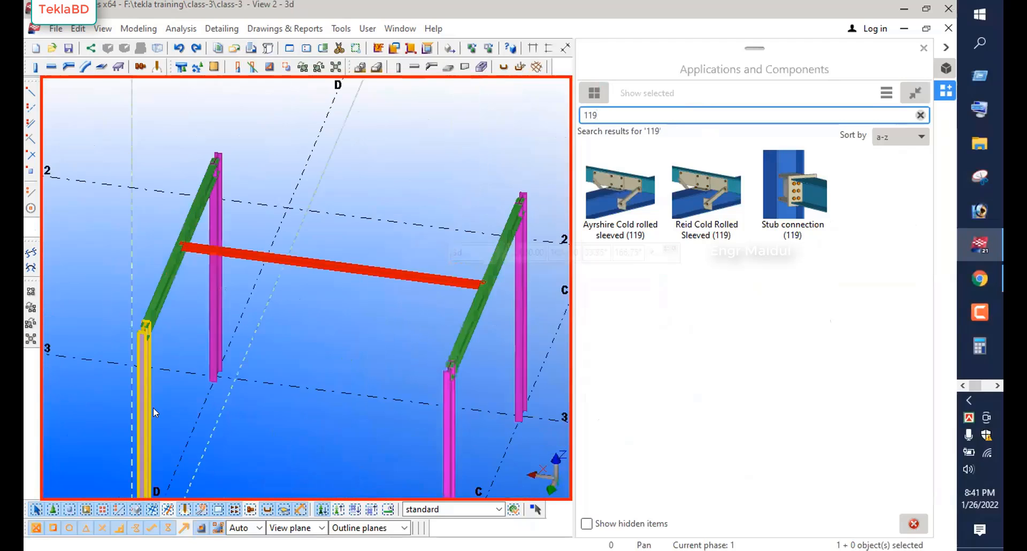
pyautogui.keyDown('ctrl'); pyautogui.moveTo(153, 407); pyautogui.dragTo(471, 355, button='middle'); pyautogui.keyUp('ctrl')
pyautogui.press('b')
pyautogui.scroll(10, 471, 355)
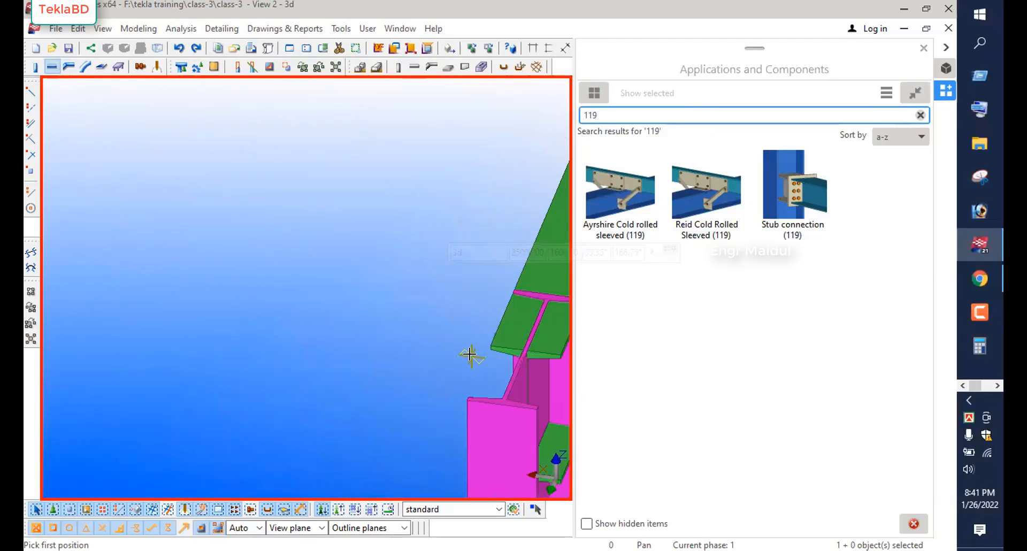
pyautogui.click(527, 352)
pyautogui.scroll(-5, 535, 366)
pyautogui.scroll(5, 189, 343)
pyautogui.click(188, 342)
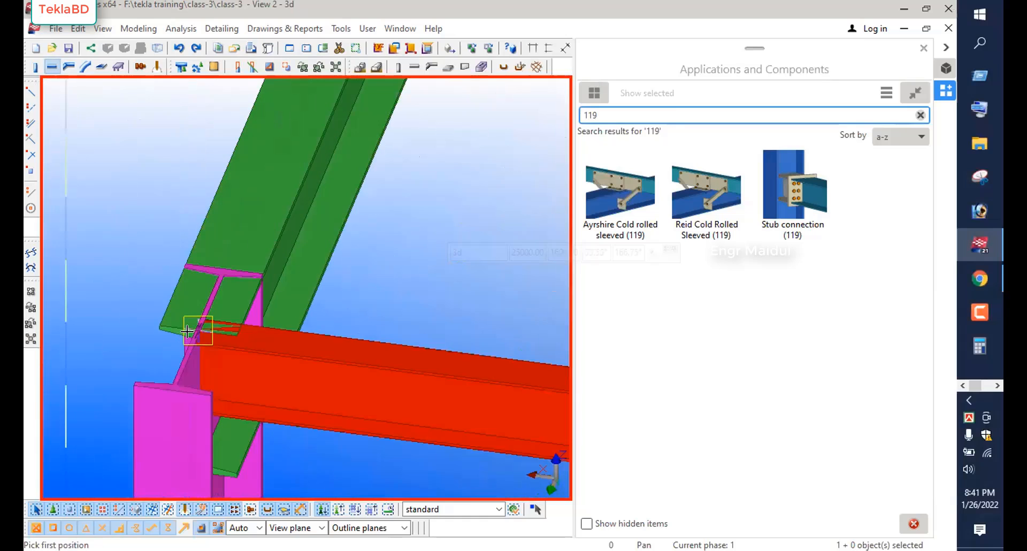
pyautogui.scroll(-3, 195, 328)
pyautogui.press('Escape')
# Apply Stub connection (119) between the column at D-3 and the red beam along grid line 3, and close the component catalog.
pyautogui.doubleClick(793, 193)
pyautogui.click(173, 394)
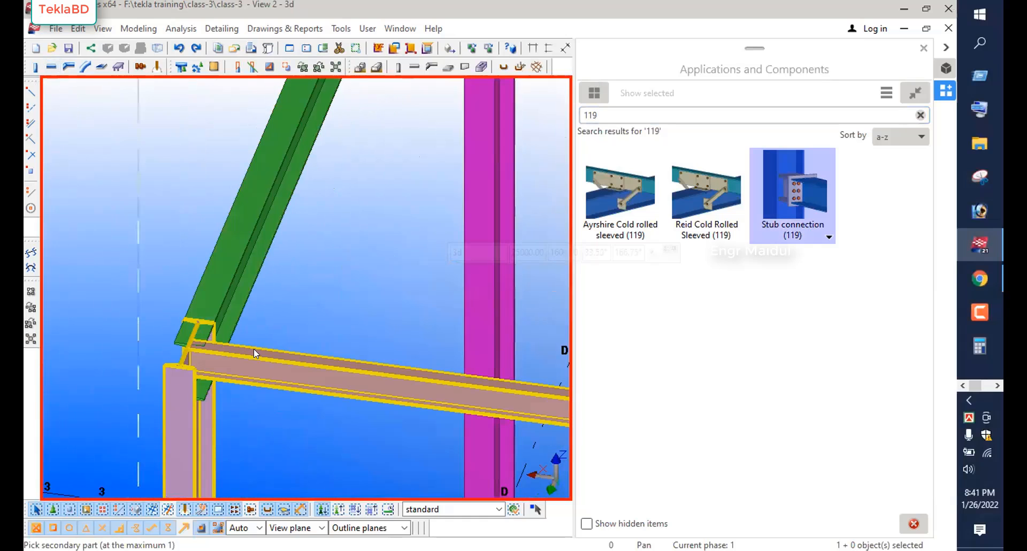
pyautogui.click(298, 337)
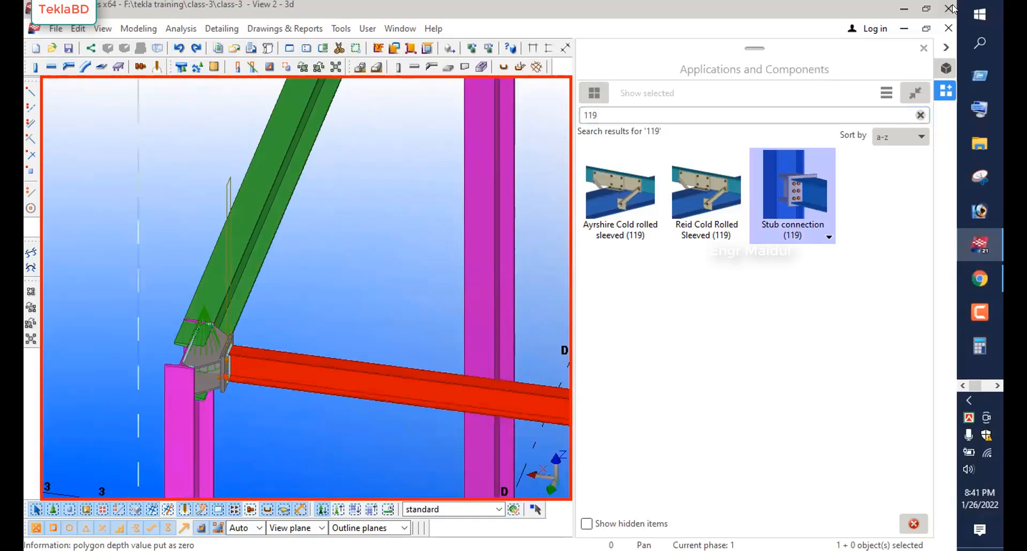
pyautogui.click(923, 48)
# Apply the same stub connection between the column at C-3 and the other end of the red beam, and end the command.
pyautogui.scroll(-4, 305, 269)
pyautogui.scroll(4, 540, 348)
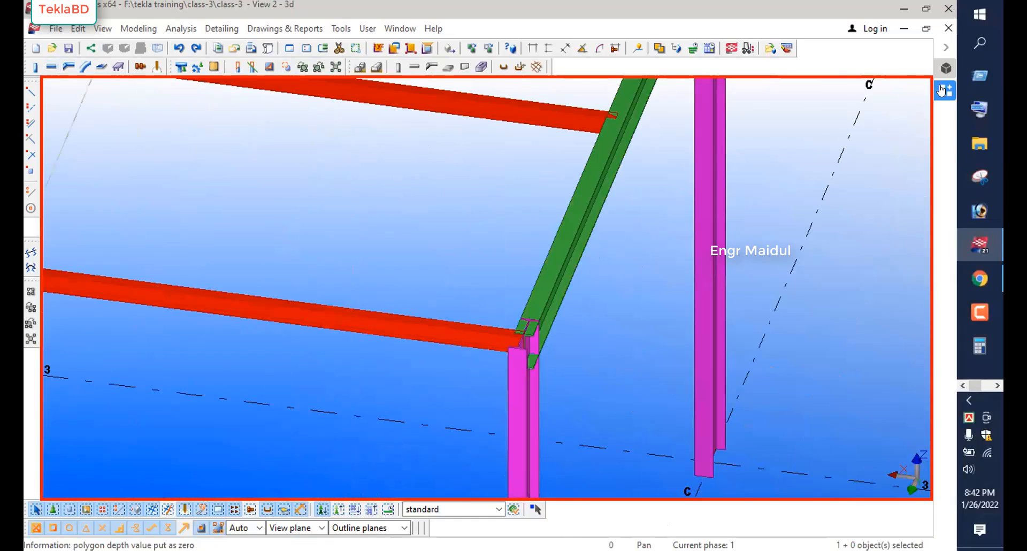
pyautogui.press('Return')
pyautogui.click(511, 391)
pyautogui.click(450, 333)
pyautogui.rightClick(431, 226)
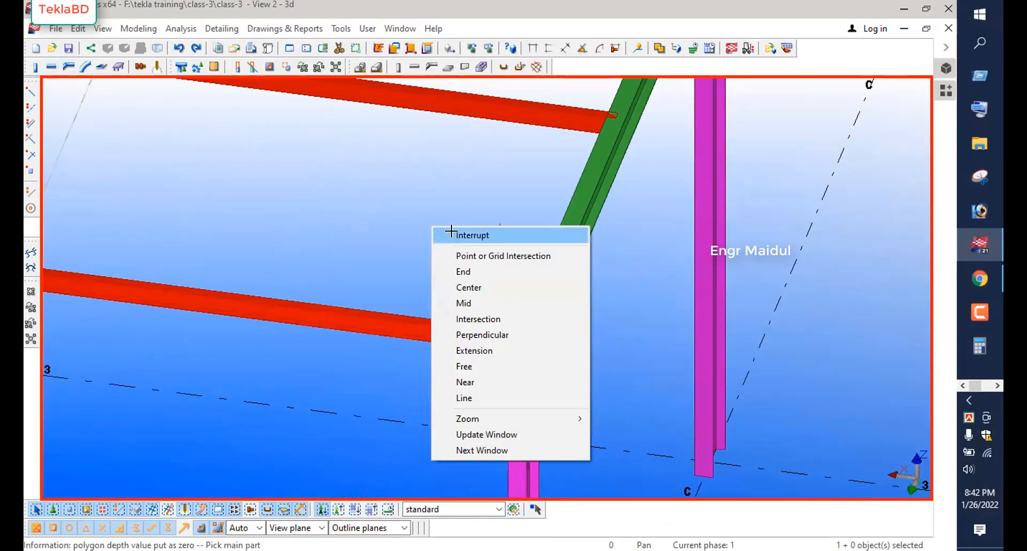
pyautogui.click(459, 232)
# Find component 144 and apply End plate (144) between the column at D-3 and the green beam.
pyautogui.click(946, 91)
pyautogui.doubleClick(671, 115)
pyautogui.write('144')
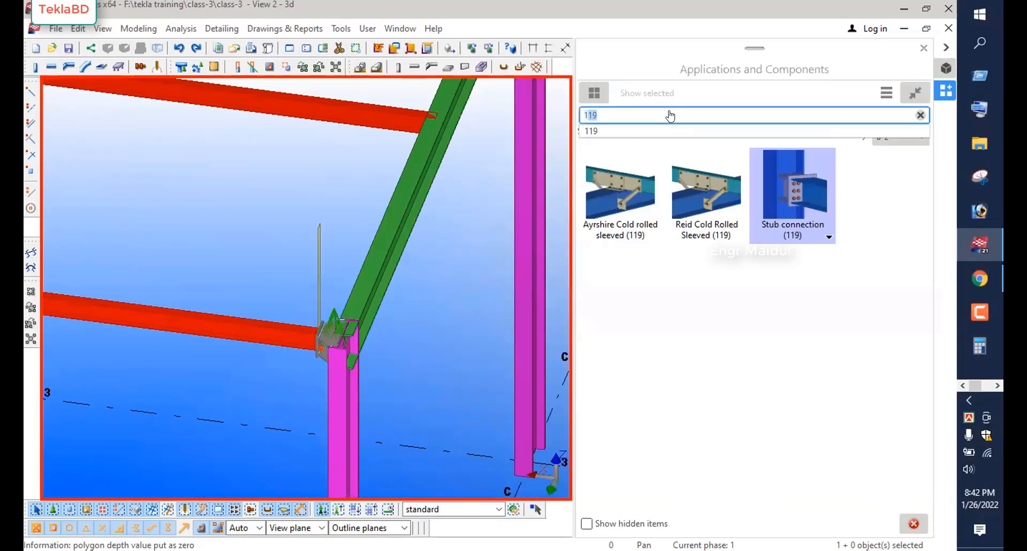
pyautogui.doubleClick(706, 184)
pyautogui.scroll(-5, 392, 381)
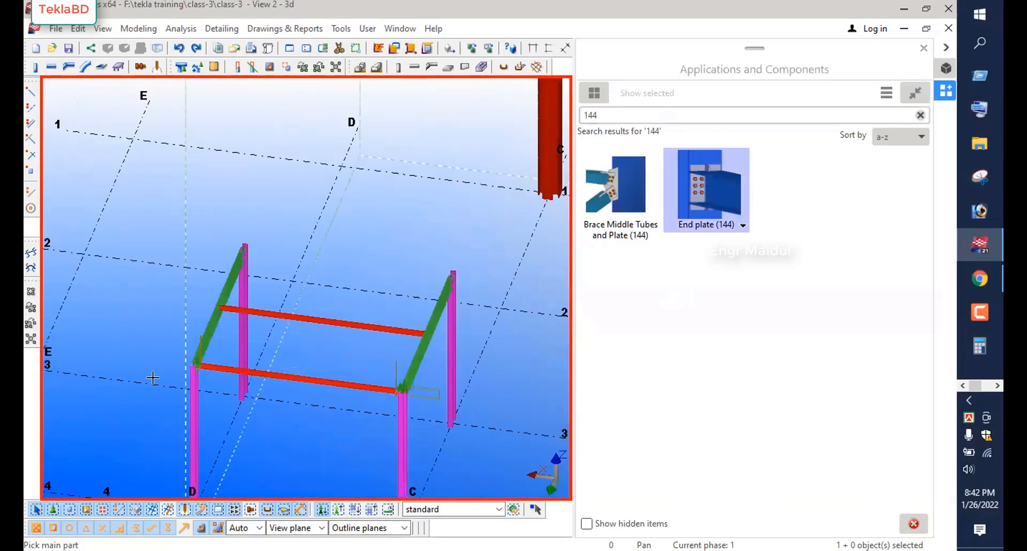
pyautogui.scroll(6, 203, 321)
pyautogui.click(161, 417)
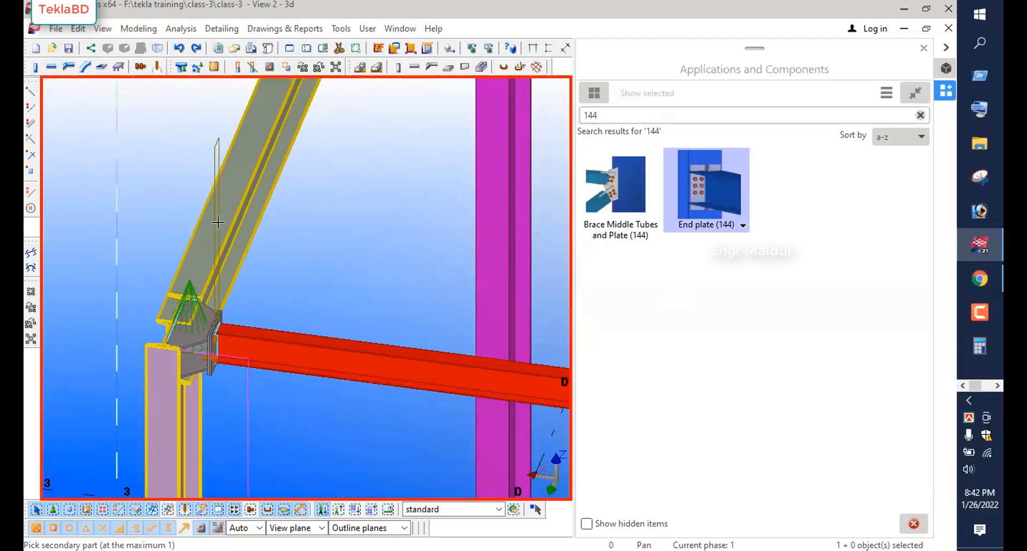
pyautogui.click(218, 225)
pyautogui.scroll(-2, 256, 305)
pyautogui.scroll(-1, 316, 259)
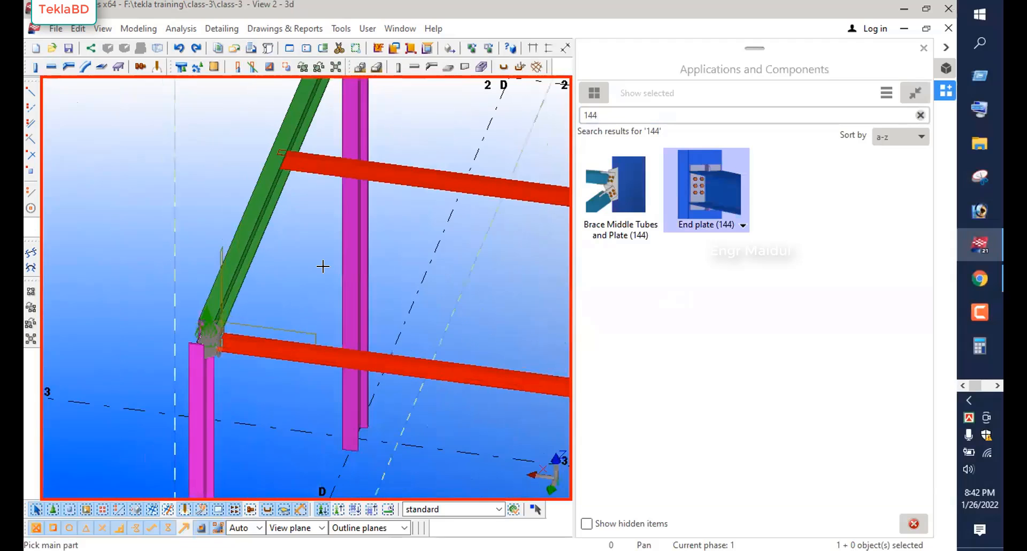
pyautogui.rightClick(322, 265)
pyautogui.scroll(-2, 326, 270)
pyautogui.scroll(8, 201, 346)
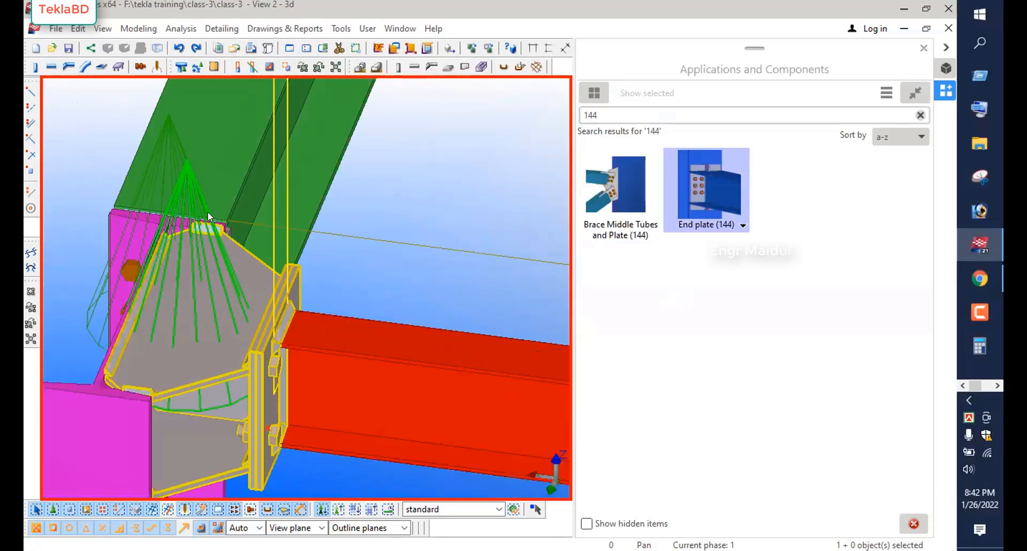
pyautogui.scroll(-6, 187, 269)
pyautogui.scroll(-5, 182, 297)
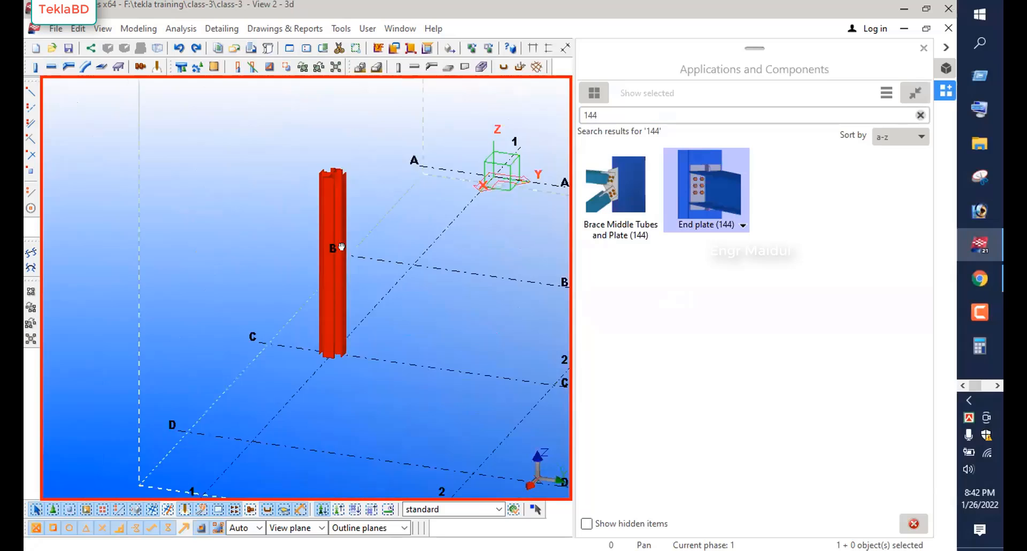
pyautogui.keyDown('ctrl'); pyautogui.moveTo(341, 247); pyautogui.dragTo(386, 291, button='middle'); pyautogui.keyUp('ctrl')
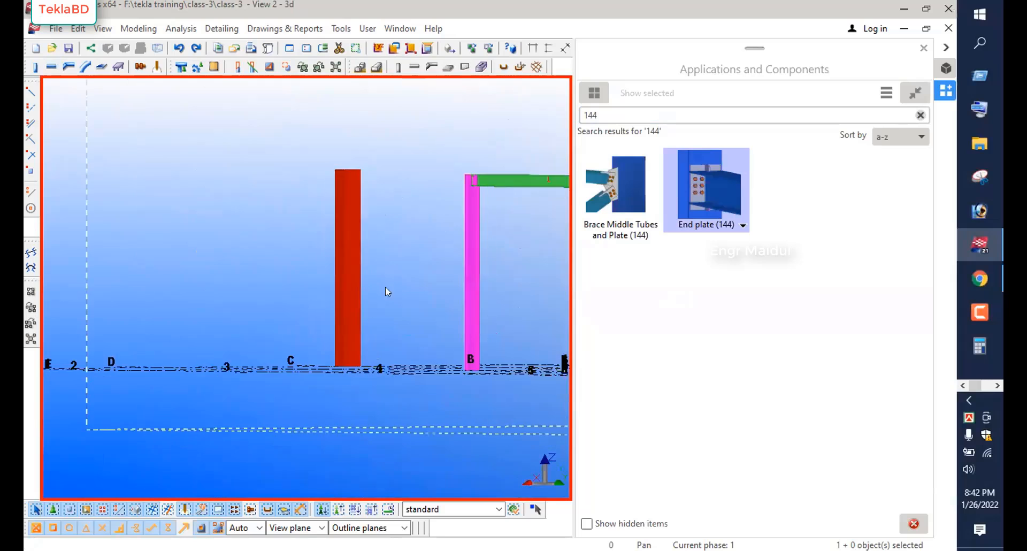
# Examine the stub connection and the end plate at the top of the column at C-4.
pyautogui.scroll(-5, 277, 362)
pyautogui.keyDown('ctrl'); pyautogui.moveTo(277, 362); pyautogui.dragTo(320, 471, button='middle'); pyautogui.keyUp('ctrl')
pyautogui.scroll(2, 358, 379)
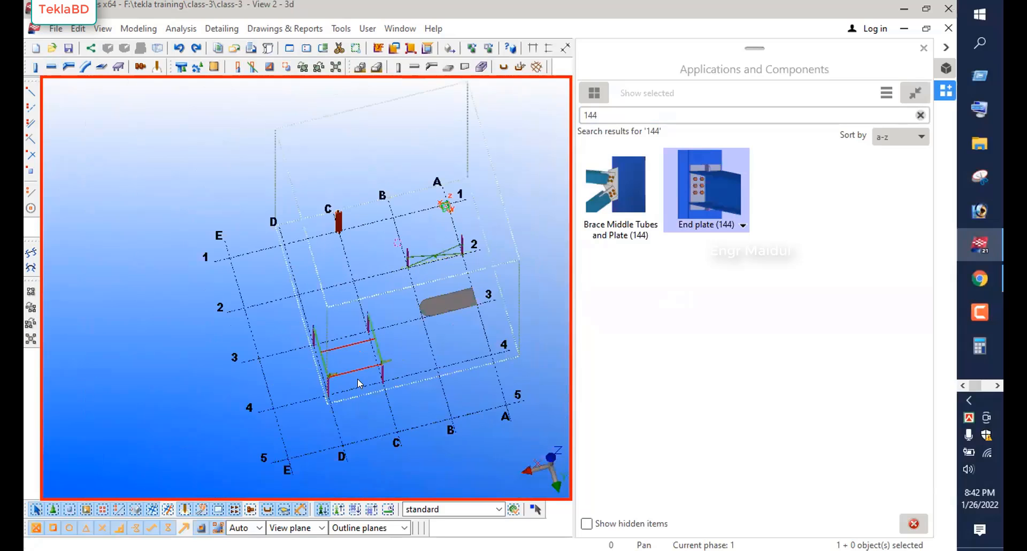
pyautogui.scroll(3, 363, 362)
pyautogui.scroll(3, 449, 316)
pyautogui.scroll(3, 451, 405)
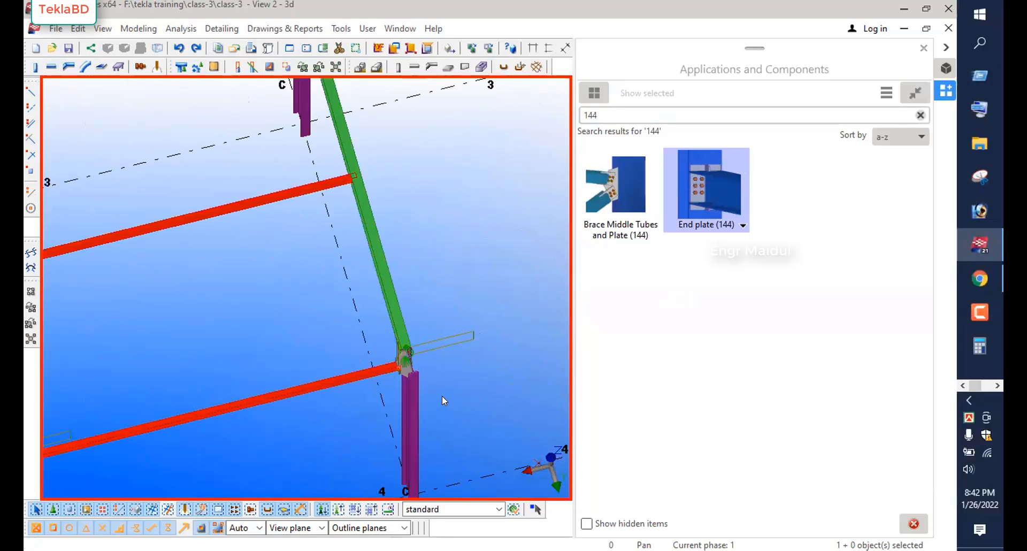
pyautogui.press('v')
pyautogui.click(402, 367)
pyautogui.keyDown('ctrl'); pyautogui.moveTo(450, 383); pyautogui.dragTo(408, 427, button='middle'); pyautogui.keyUp('ctrl')
pyautogui.scroll(5, 408, 427)
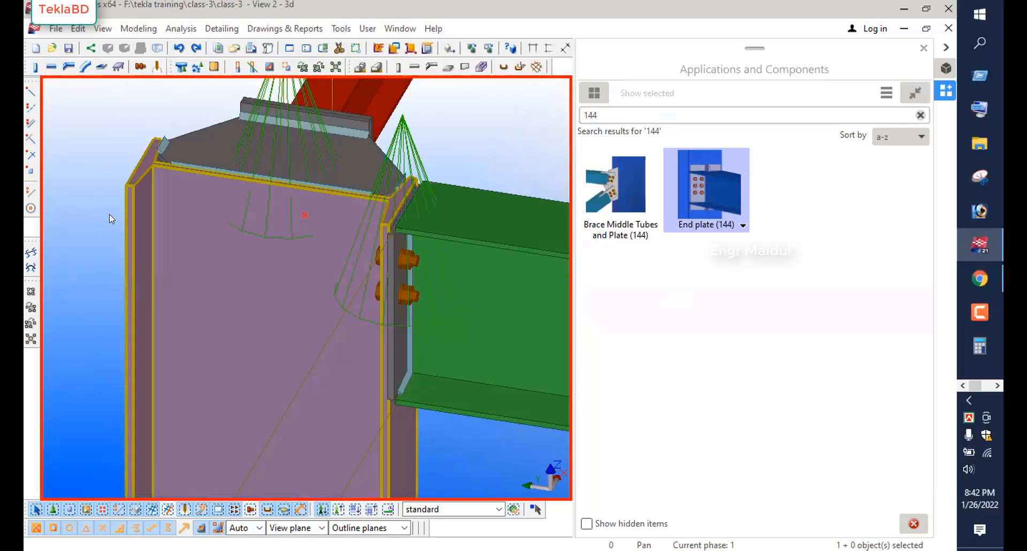
pyautogui.keyDown('ctrl'); pyautogui.moveTo(109, 214); pyautogui.dragTo(335, 155, button='middle'); pyautogui.keyUp('ctrl')
pyautogui.scroll(2, 80, 290)
pyautogui.scroll(-2, 80, 290)
# End the running command, dismiss the view properties unchanged and redraw the 3D view.
pyautogui.rightClick(339, 156)
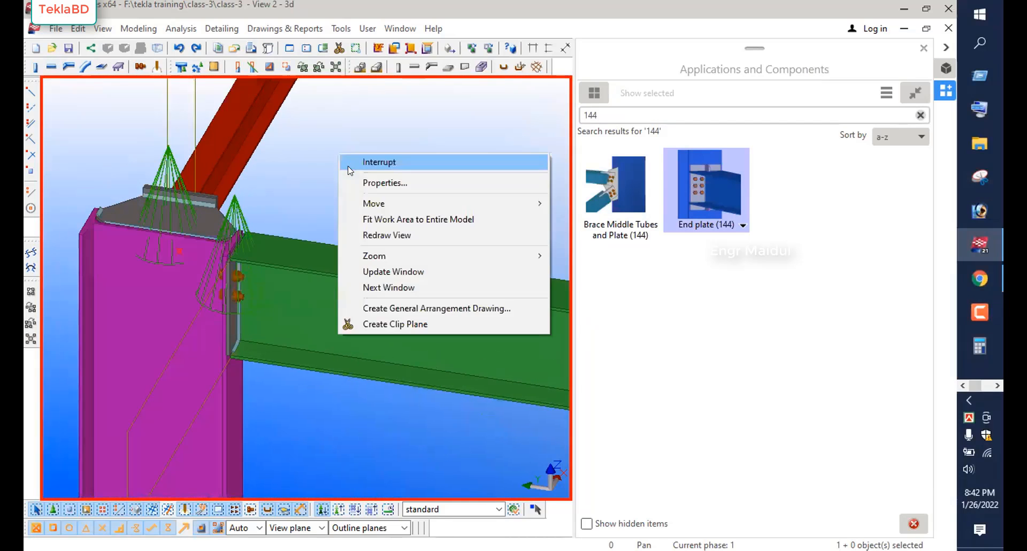
pyautogui.click(348, 166)
pyautogui.doubleClick(342, 173)
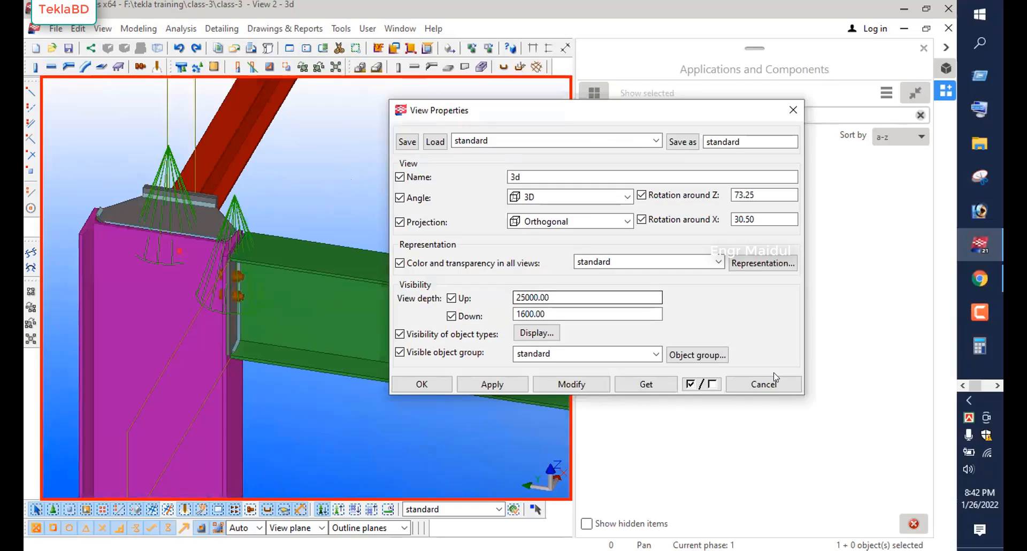
pyautogui.click(770, 383)
pyautogui.rightClick(327, 173)
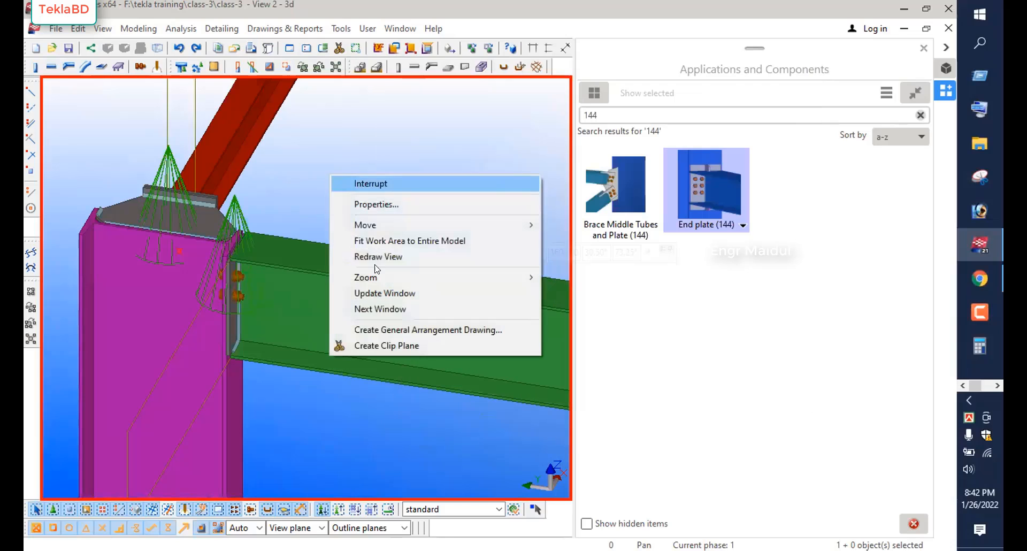
pyautogui.click(370, 253)
# Delete the stub connection between the column at C-4 and the red beam.
pyautogui.scroll(10, 231, 310)
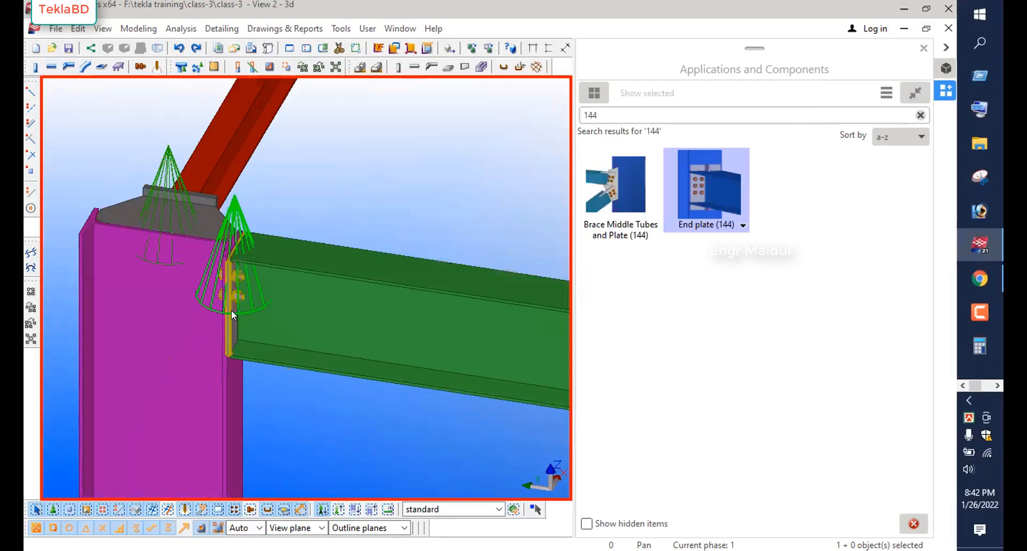
pyautogui.scroll(-8, 210, 361)
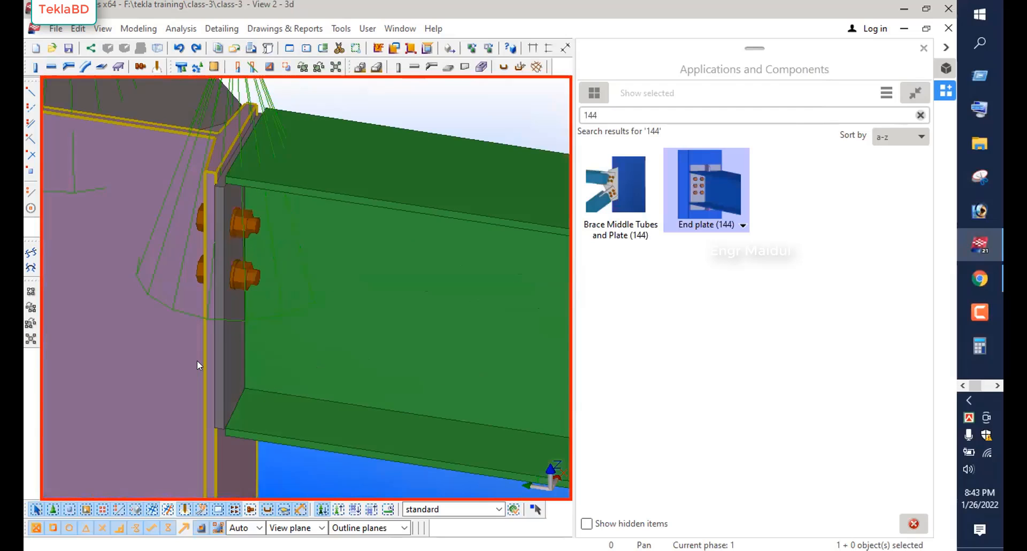
pyautogui.scroll(-6, 213, 364)
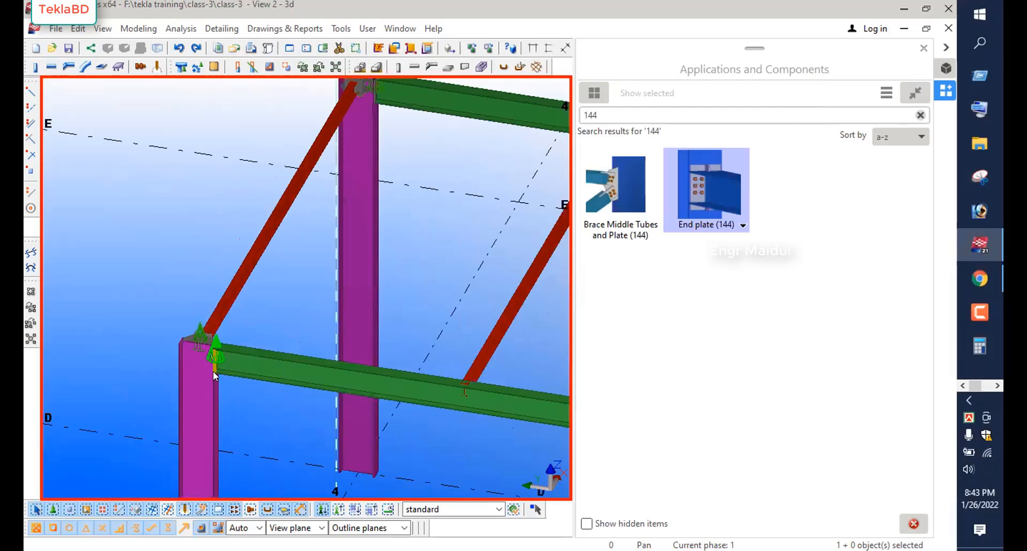
pyautogui.scroll(8, 303, 172)
pyautogui.scroll(6, 327, 214)
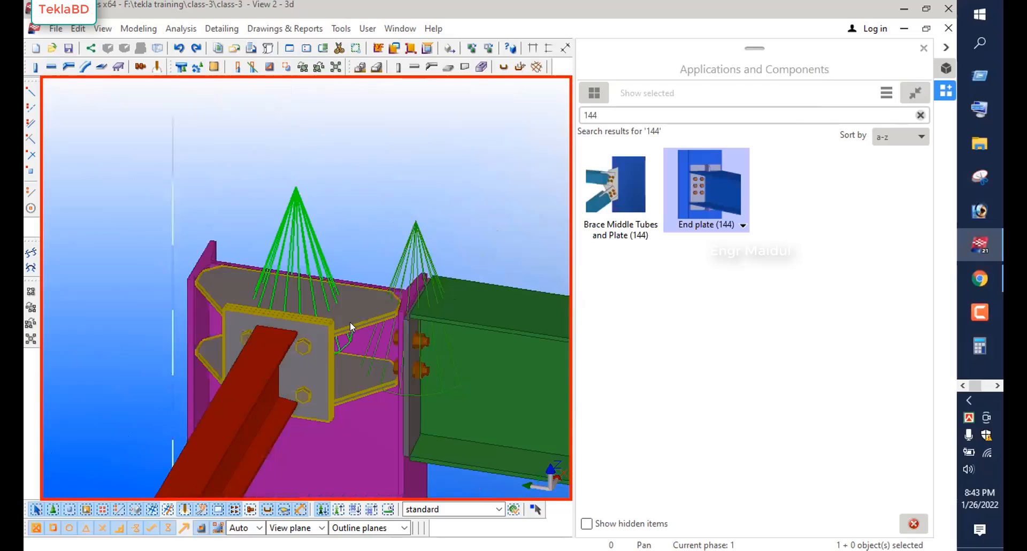
pyautogui.scroll(5, 369, 309)
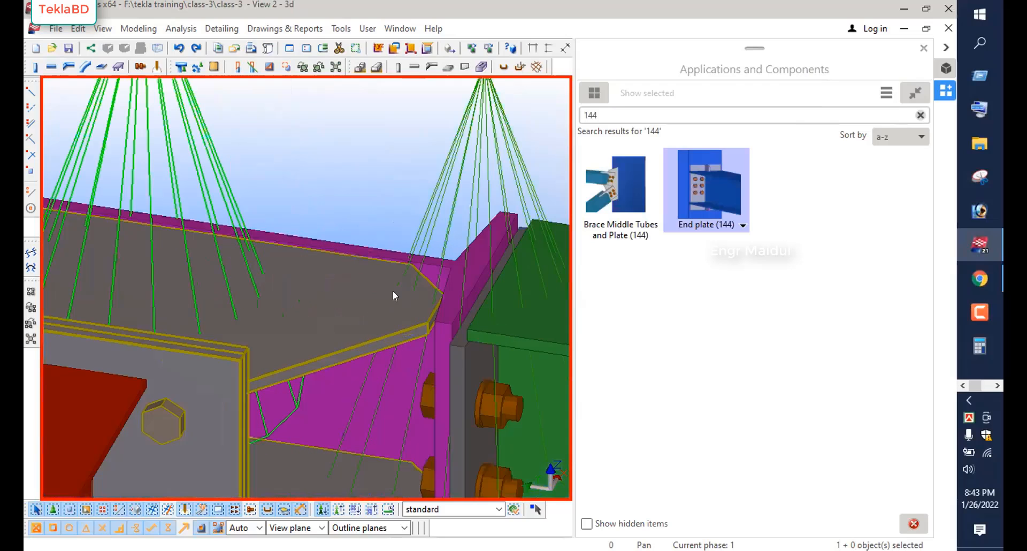
pyautogui.scroll(-5, 369, 349)
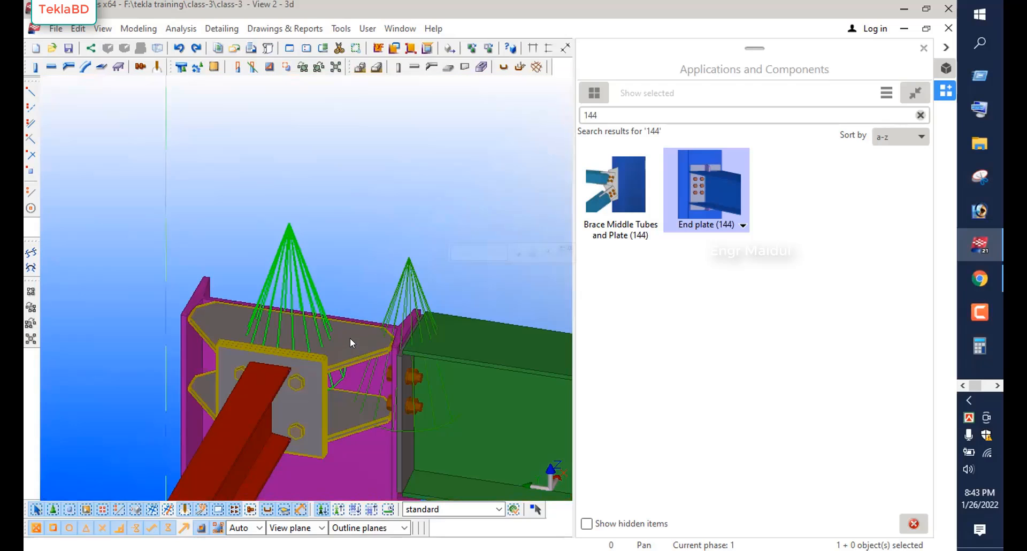
pyautogui.press('Delete')
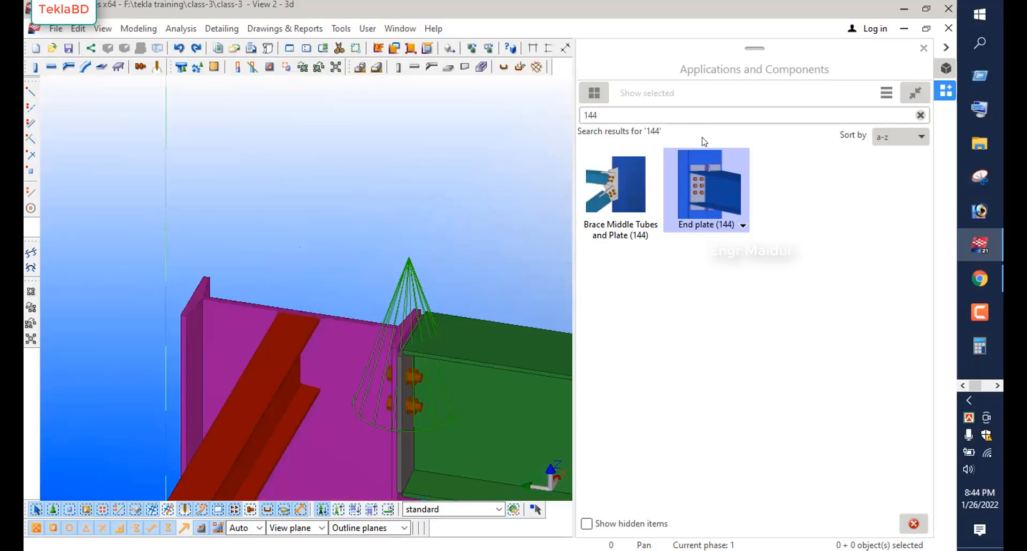
# Apply End plate (144) between the column at C-4 and the red beam, and end the command.
pyautogui.click(694, 207)
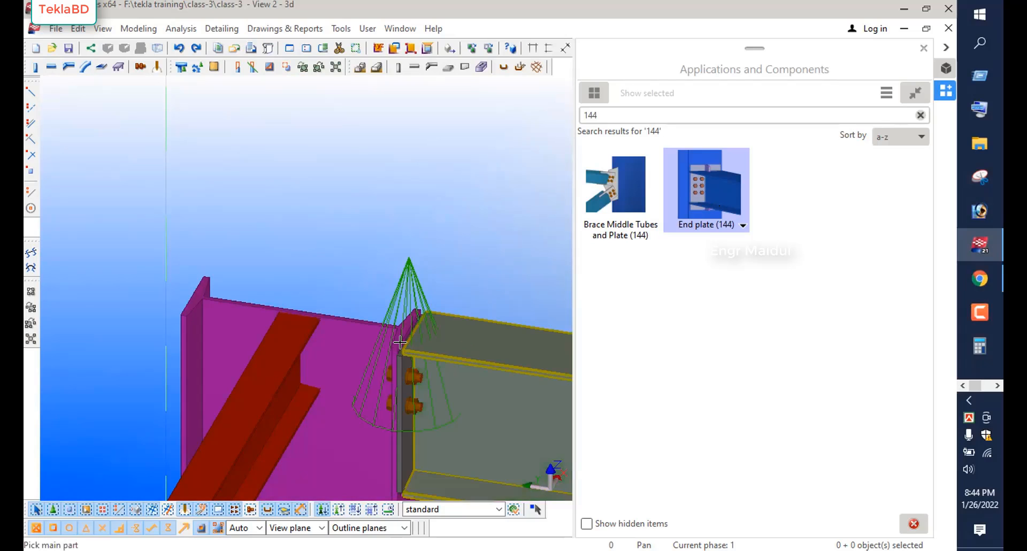
pyautogui.click(360, 326)
pyautogui.click(280, 342)
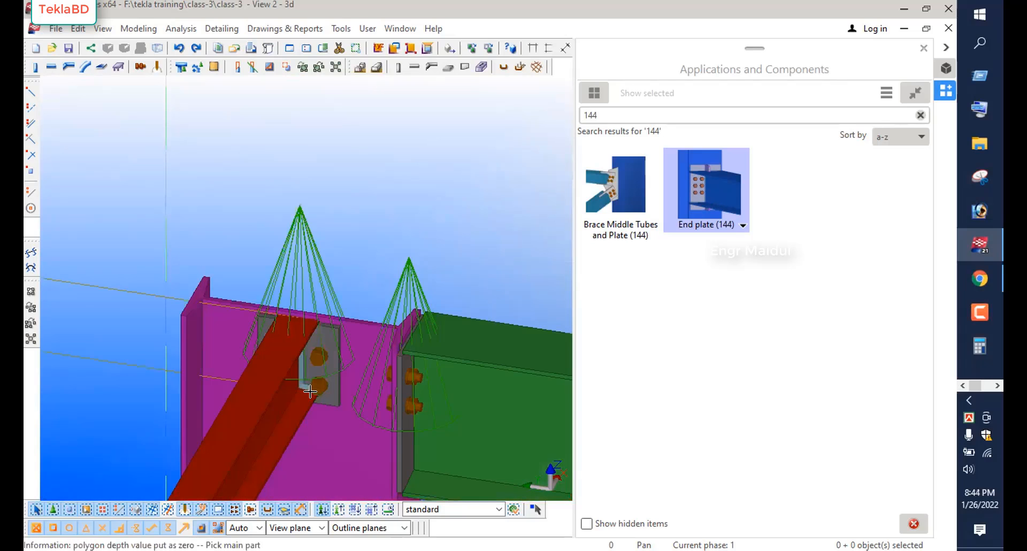
pyautogui.scroll(4, 311, 388)
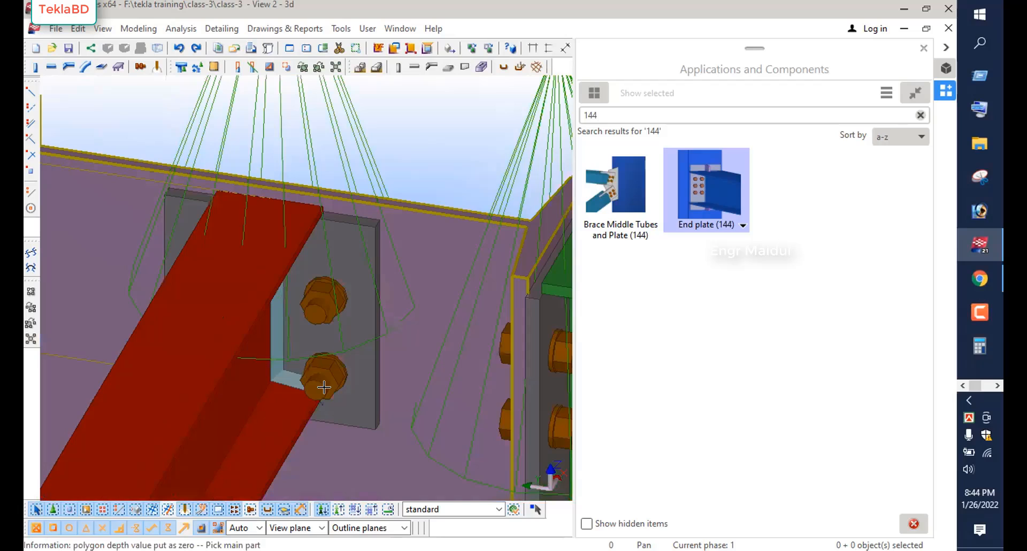
pyautogui.scroll(1, 354, 429)
pyautogui.scroll(1, 363, 450)
pyautogui.scroll(-3, 360, 458)
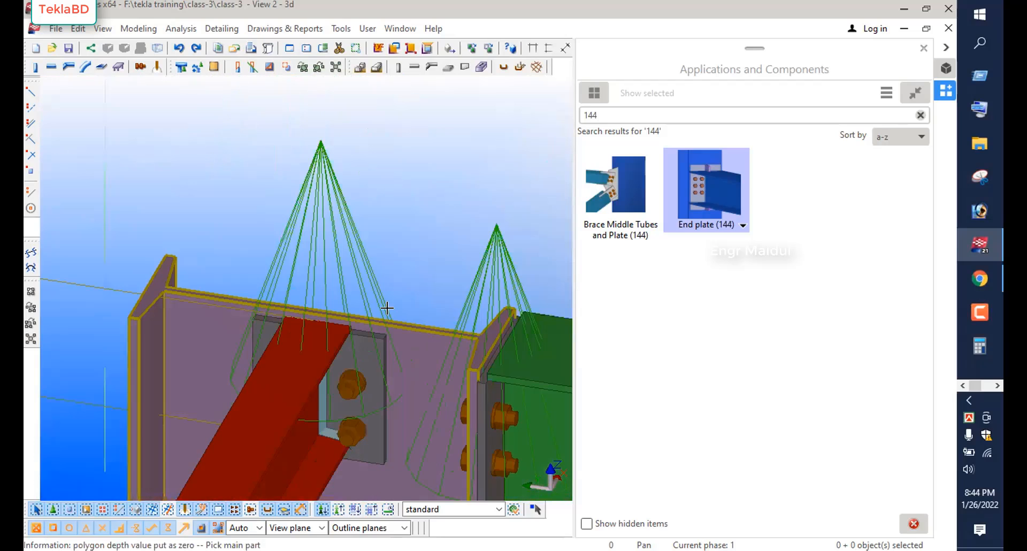
pyautogui.rightClick(435, 138)
pyautogui.click(453, 152)
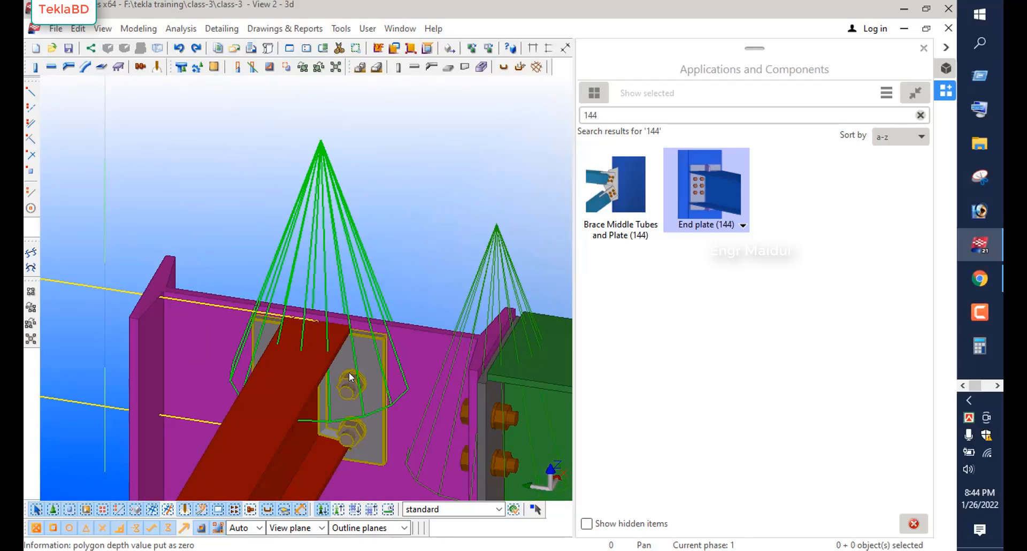
# Open the properties of the stub connection at the red beam's other end, and close the component catalog.
pyautogui.scroll(-5, 413, 268)
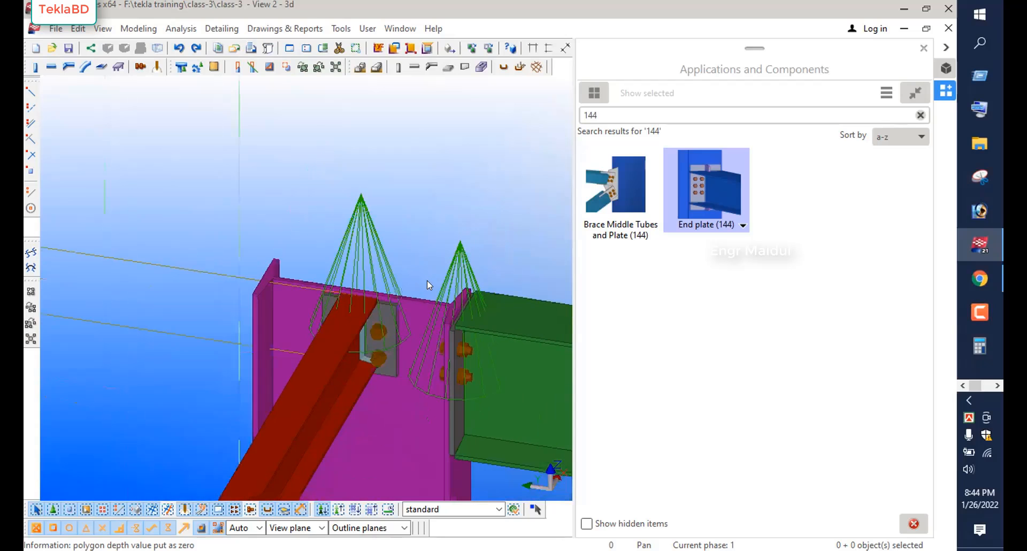
pyautogui.scroll(-3, 425, 300)
pyautogui.moveTo(420, 310); pyautogui.dragTo(362, 390, button='middle')
pyautogui.scroll(6, 353, 386)
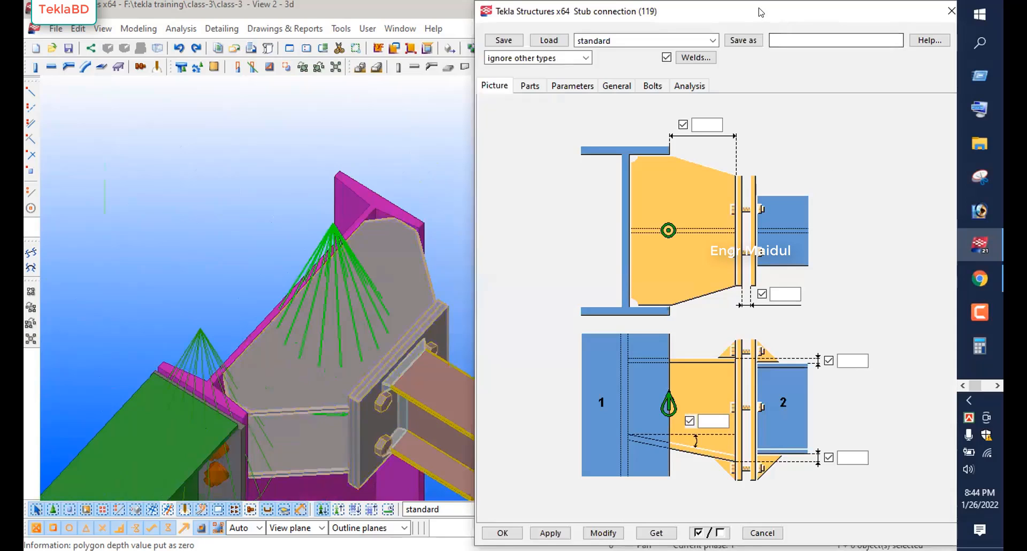
pyautogui.moveTo(760, 12); pyautogui.dragTo(504, 32)
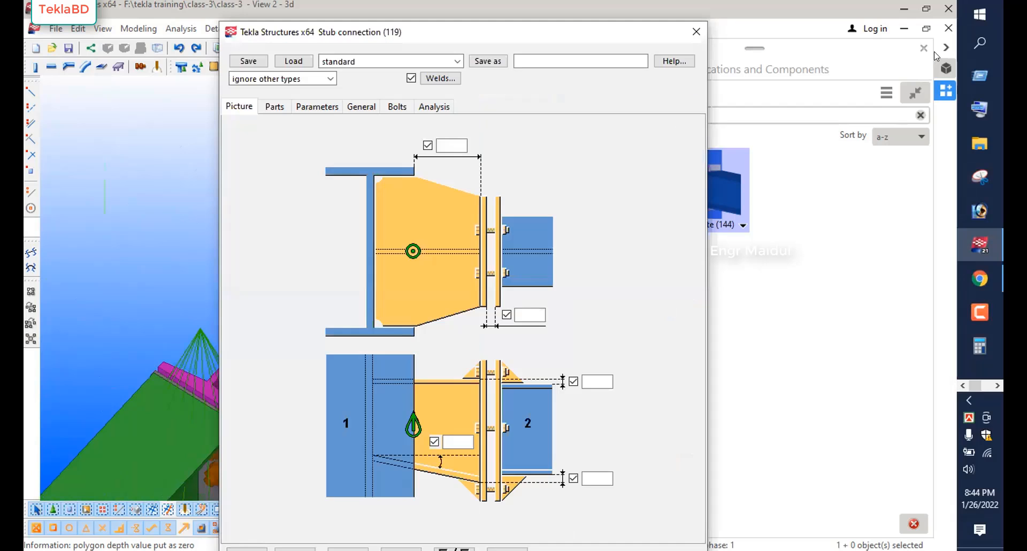
pyautogui.click(918, 51)
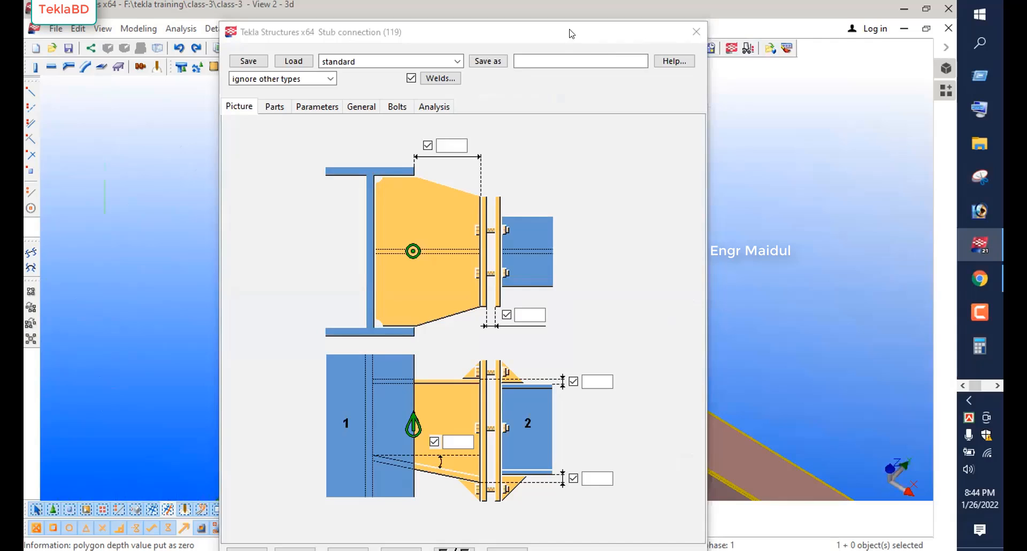
pyautogui.moveTo(568, 34); pyautogui.dragTo(419, 13)
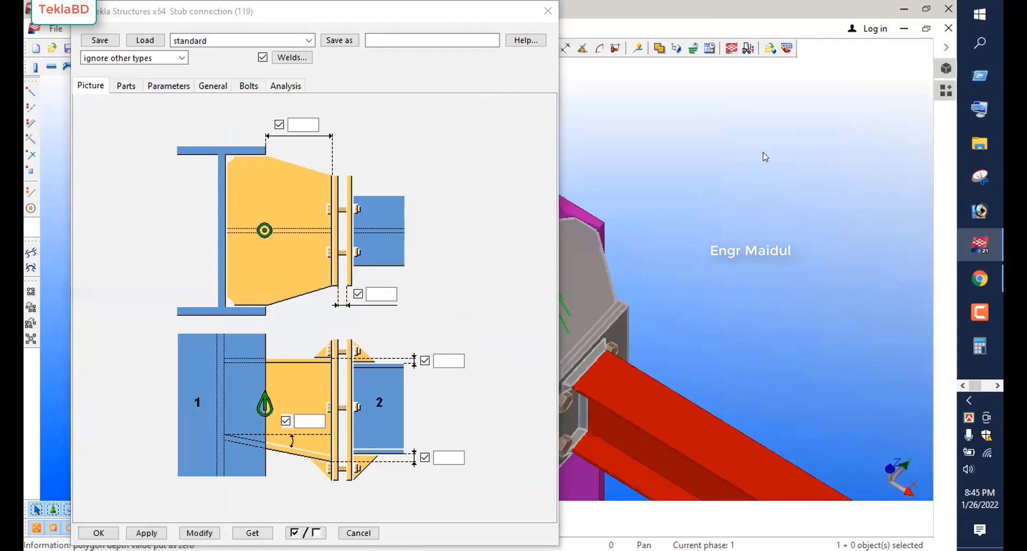
# Set the stub's length from the column flange edge to the end plate to 150.
pyautogui.scroll(3, 764, 152)
pyautogui.scroll(3, 687, 221)
pyautogui.scroll(-5, 687, 223)
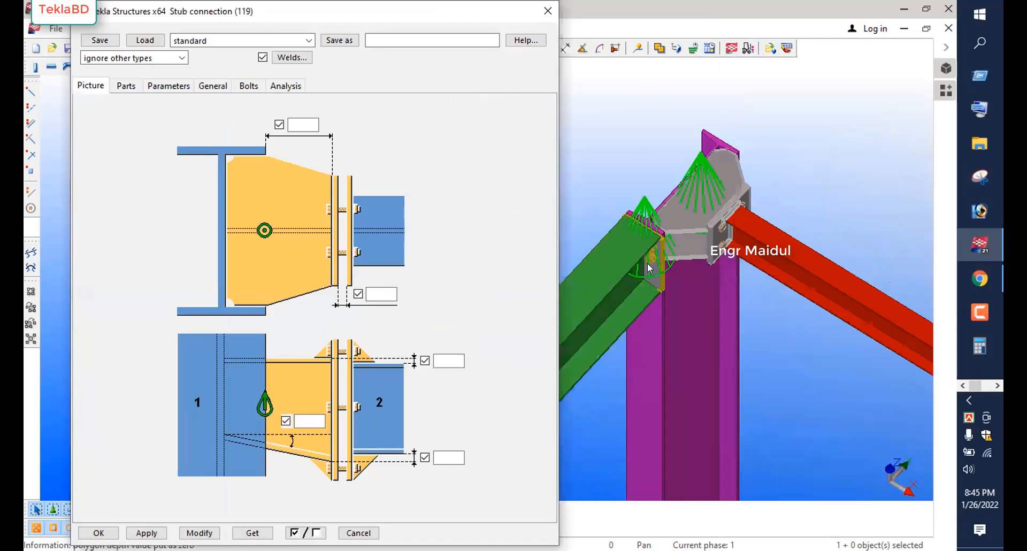
pyautogui.scroll(2, 731, 137)
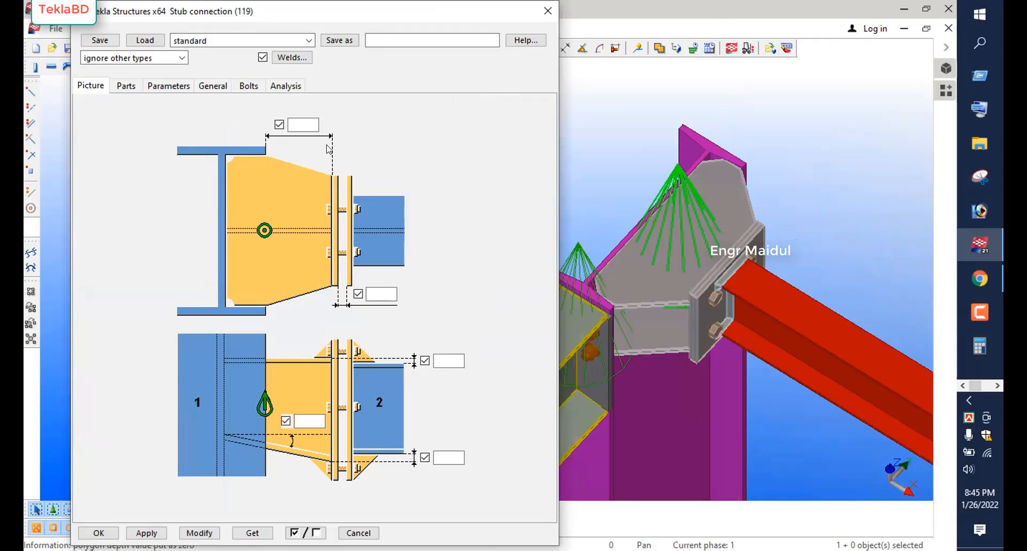
pyautogui.click(298, 123)
pyautogui.write('150')
# Set the gap between the end plates and the stub's upper edge offset to 0, and modify the connection.
pyautogui.scroll(5, 695, 288)
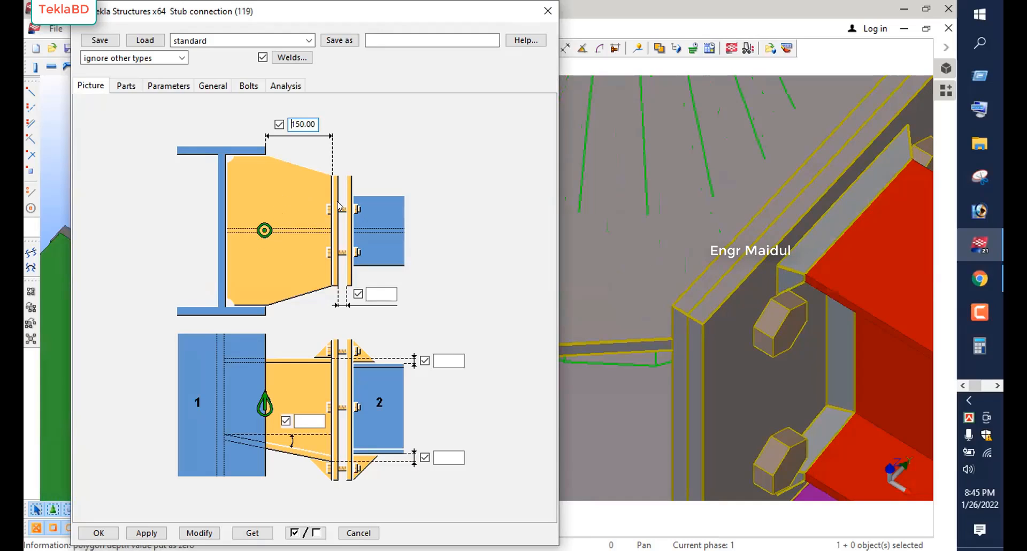
pyautogui.click(375, 290)
pyautogui.write('0')
pyautogui.click(435, 359)
pyautogui.write('0')
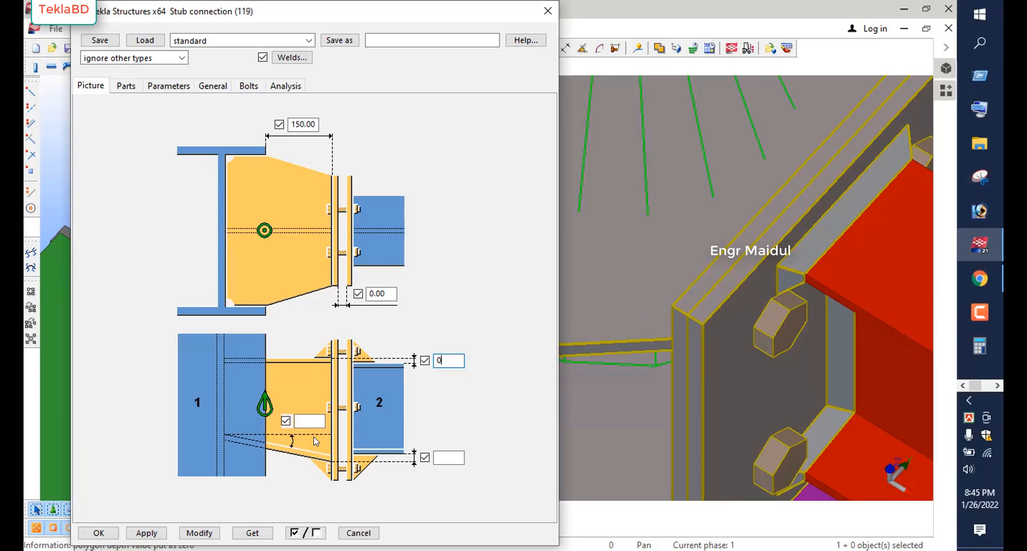
pyautogui.click(308, 419)
pyautogui.scroll(-5, 682, 222)
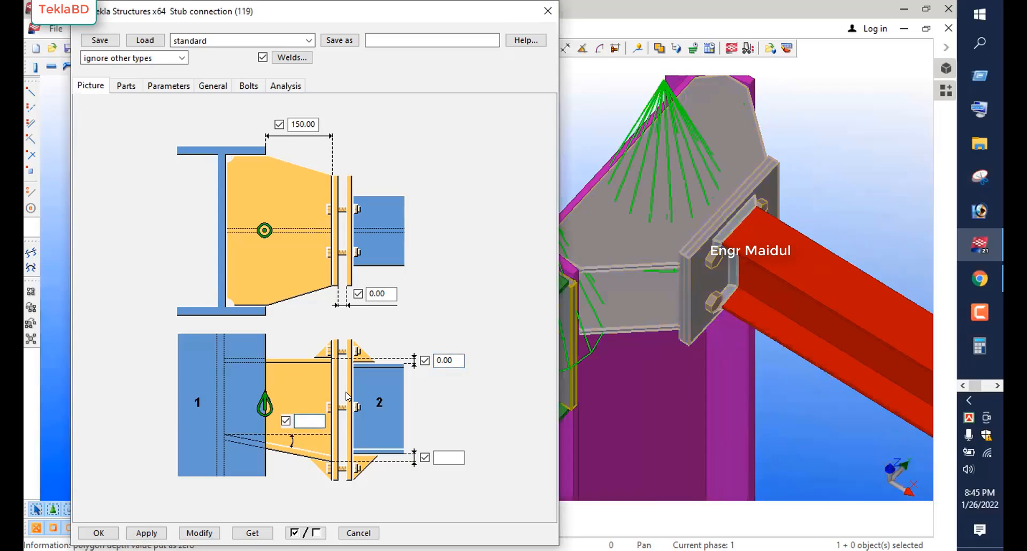
pyautogui.click(199, 533)
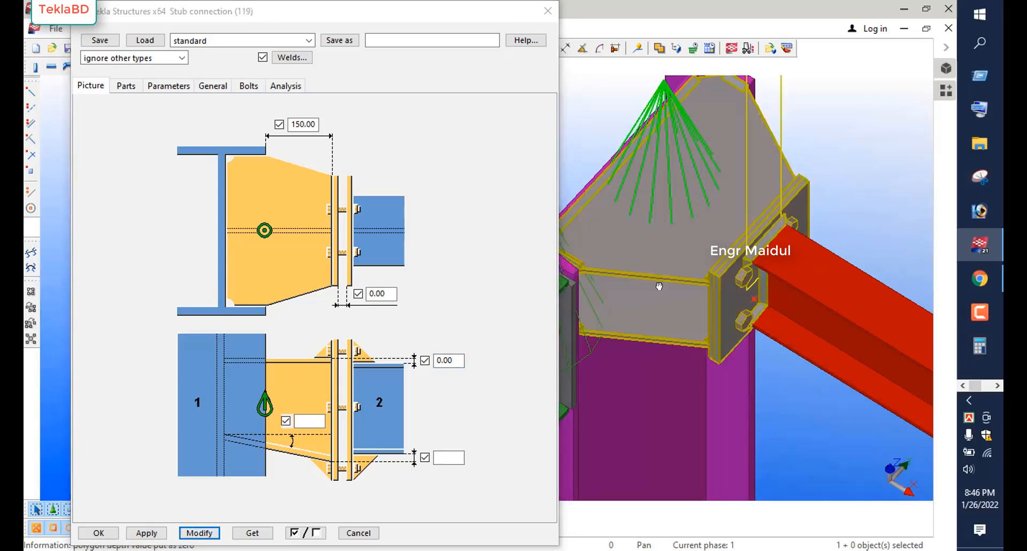
# Set the stub's lower edge offset to 0 and modify the connection with it.
pyautogui.keyDown('ctrl'); pyautogui.moveTo(659, 286); pyautogui.dragTo(674, 183, button='middle'); pyautogui.keyUp('ctrl')
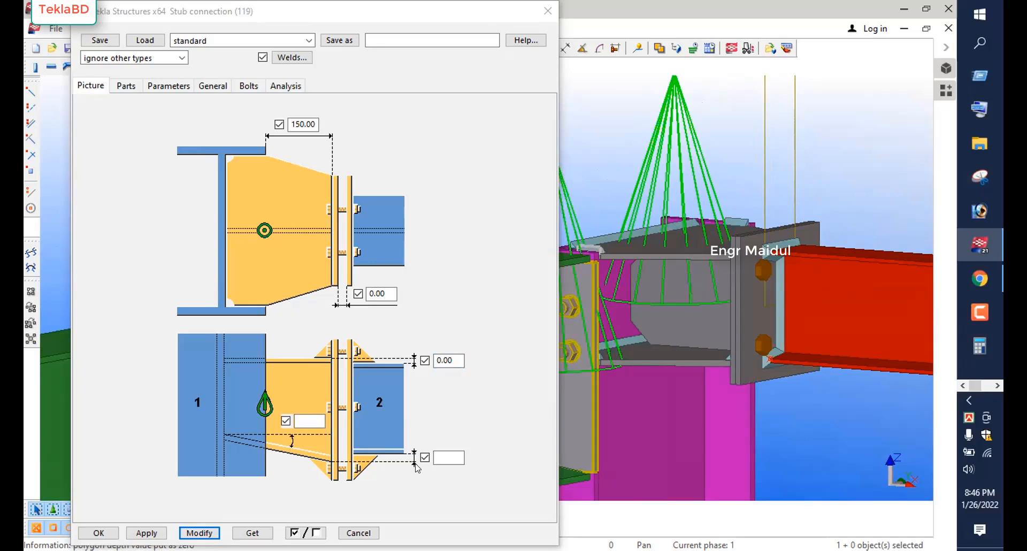
pyautogui.click(437, 458)
pyautogui.write('0.00')
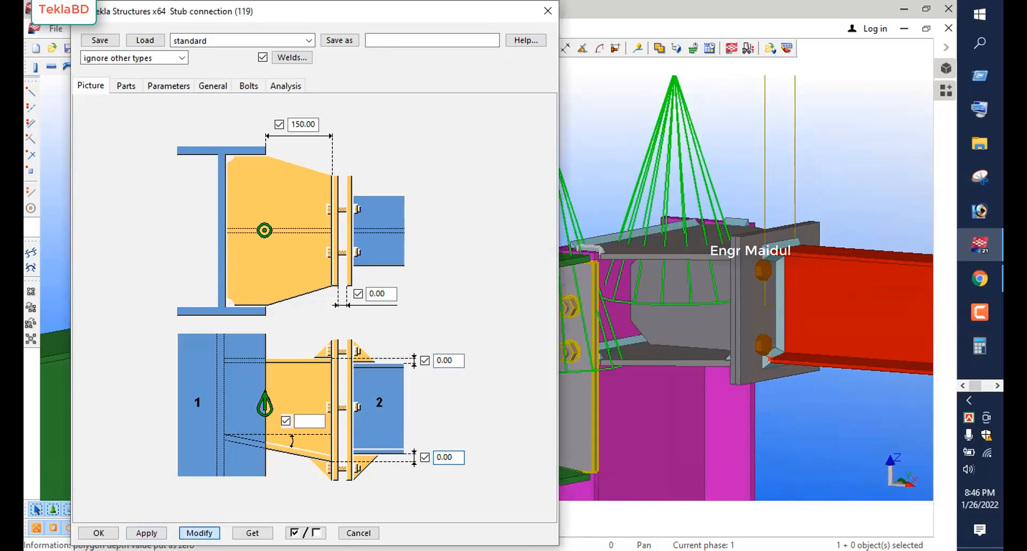
pyautogui.click(199, 533)
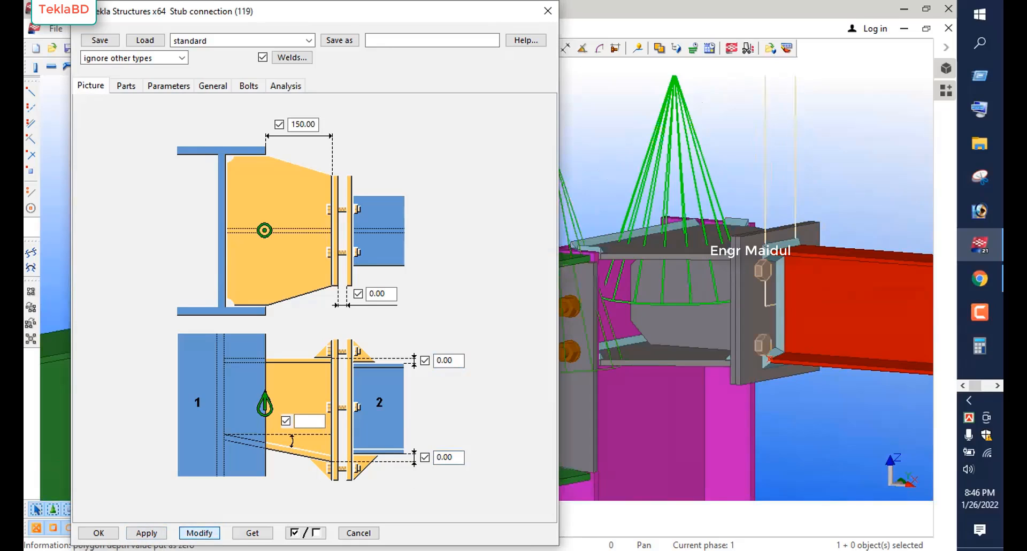
# Set the thickness of the stub connection's top, bottom and middle plates to 12.
pyautogui.click(127, 87)
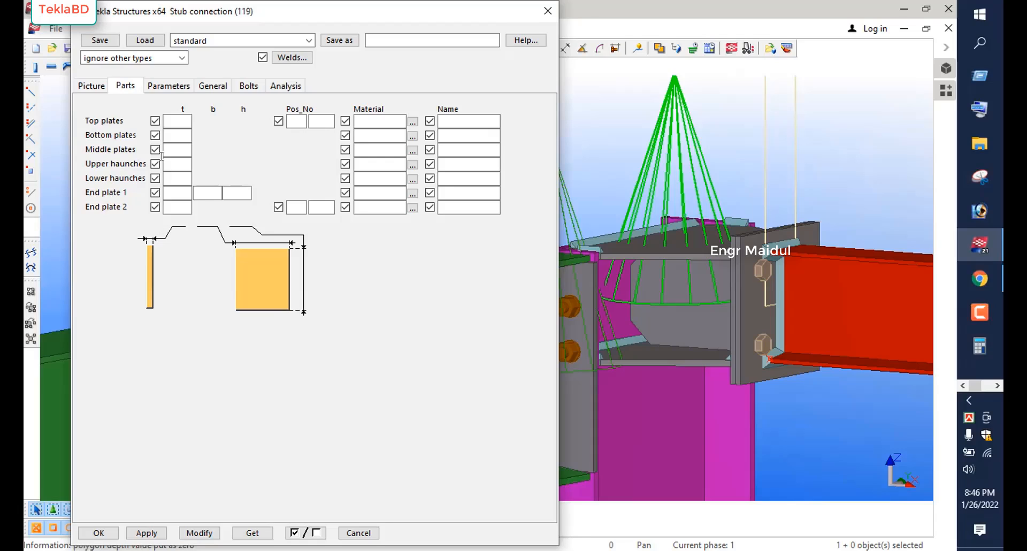
pyautogui.click(171, 121)
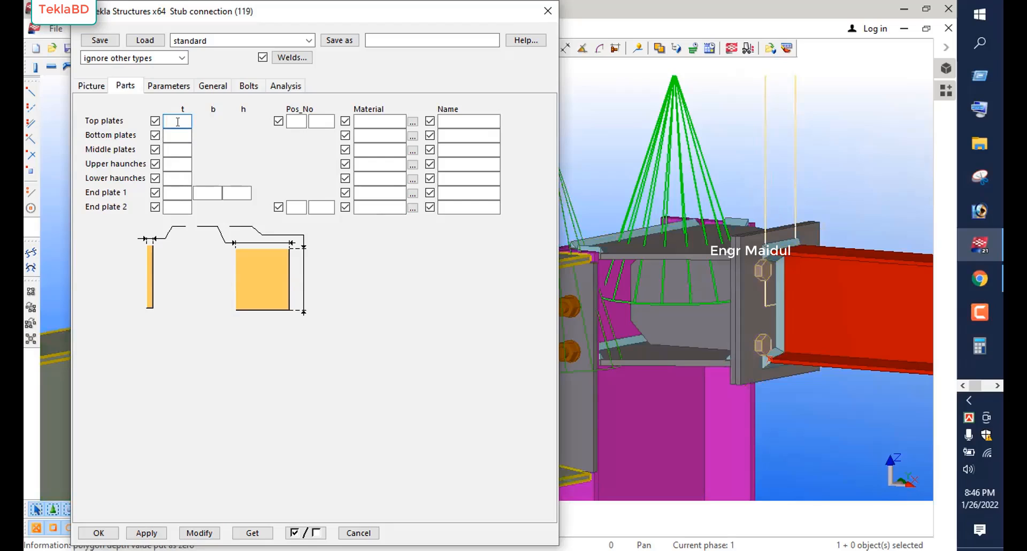
pyautogui.write('12')
pyautogui.click(170, 132)
pyautogui.write('12')
pyautogui.click(178, 149)
pyautogui.write('12')
# Set the thickness of the middle plates and upper haunches to 12 and modify the stub connection.
pyautogui.press('Tab')
pyautogui.hotkey('shift', 'Tab')
pyautogui.rightClick(178, 149)
pyautogui.click(214, 192)
pyautogui.rightClick(176, 165)
pyautogui.click(210, 228)
pyautogui.rightClick(178, 178)
pyautogui.click(210, 155)
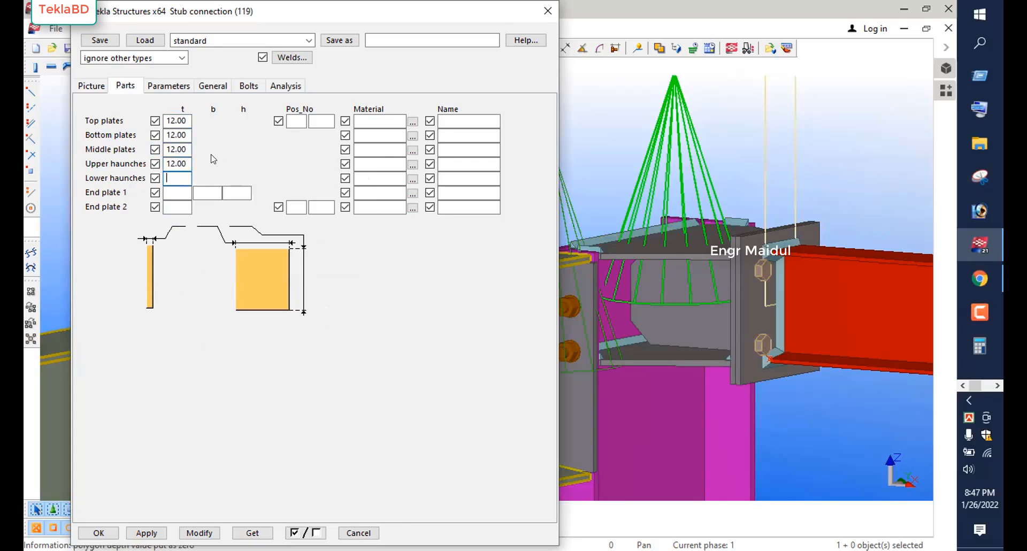
pyautogui.click(199, 533)
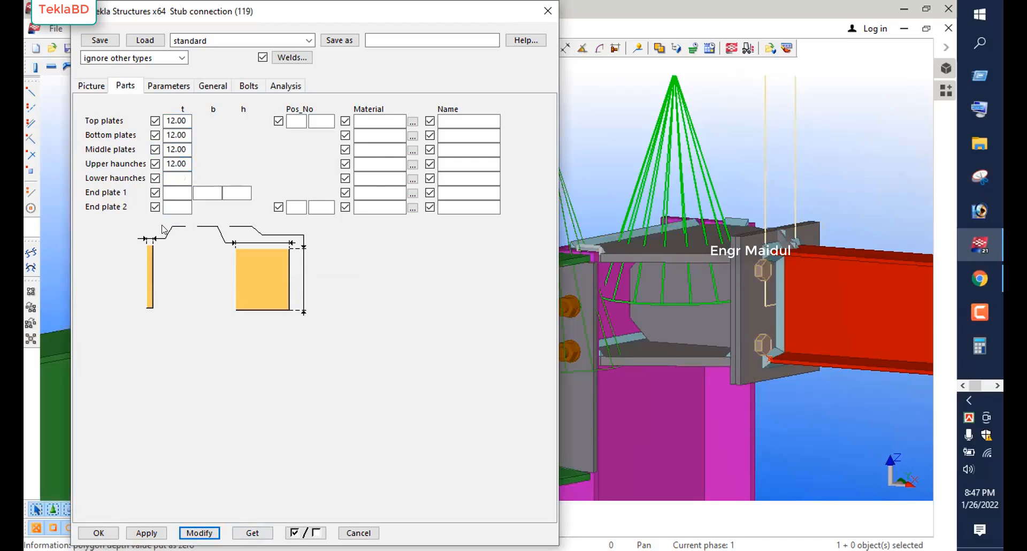
# Set end plate 1 to thickness 12, width 250 and height 250, set end plate 2's thickness to 12, and modify the connection.
pyautogui.click(171, 192)
pyautogui.write('12')
pyautogui.click(205, 192)
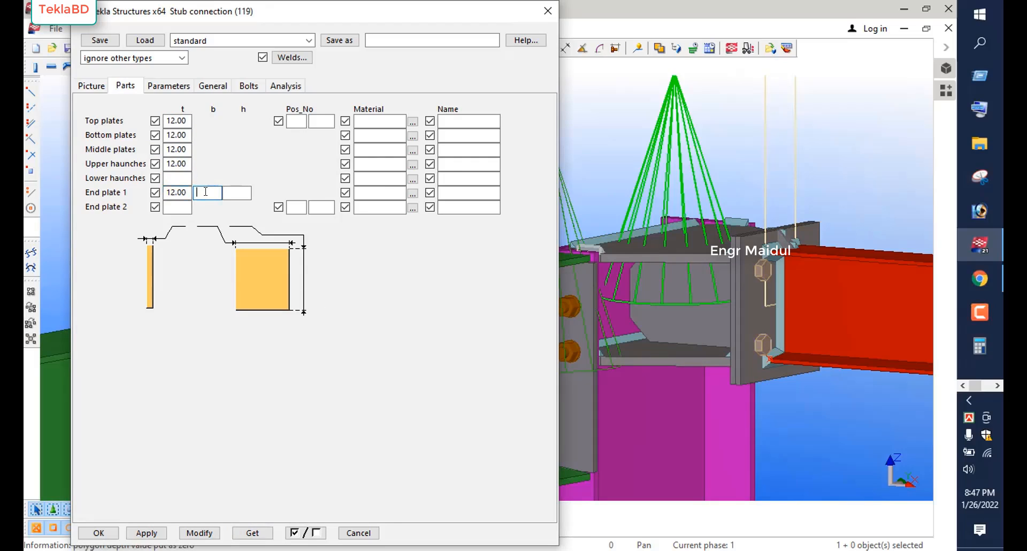
pyautogui.write('250')
pyautogui.click(236, 194)
pyautogui.write('250')
pyautogui.click(177, 206)
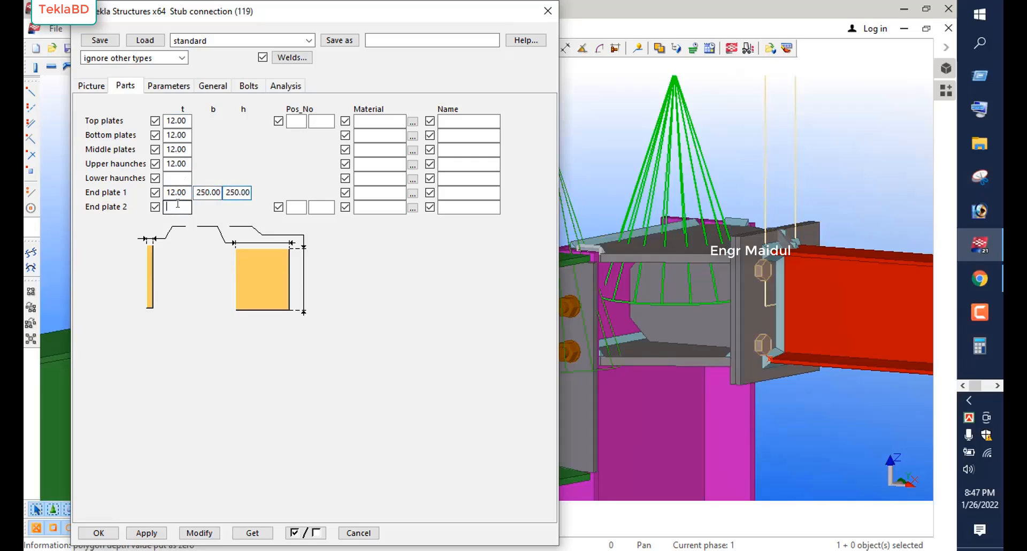
pyautogui.write('12')
pyautogui.click(194, 532)
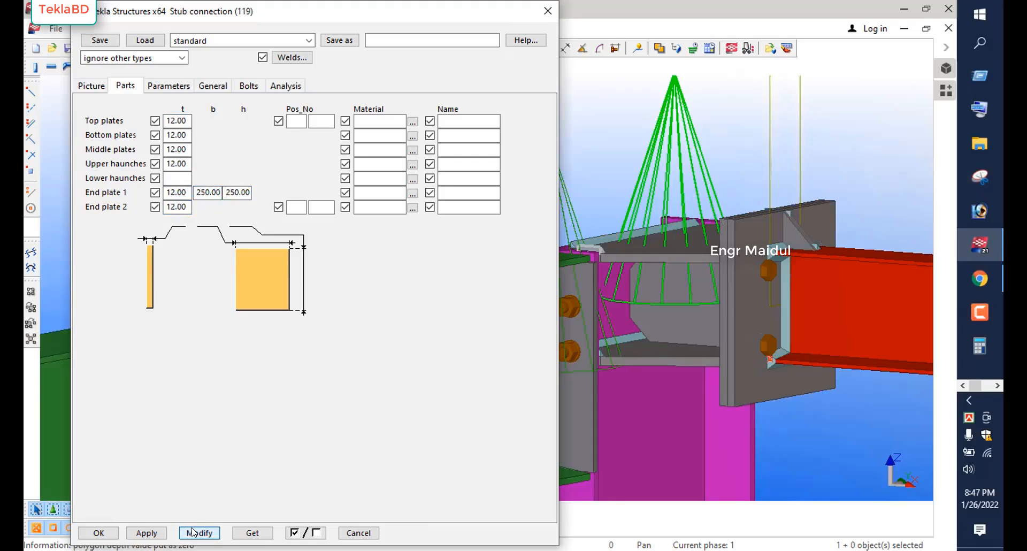
# Set the width and height of end plate 1 to 200 and modify the connection.
pyautogui.doubleClick(218, 190)
pyautogui.press('BackSpace')
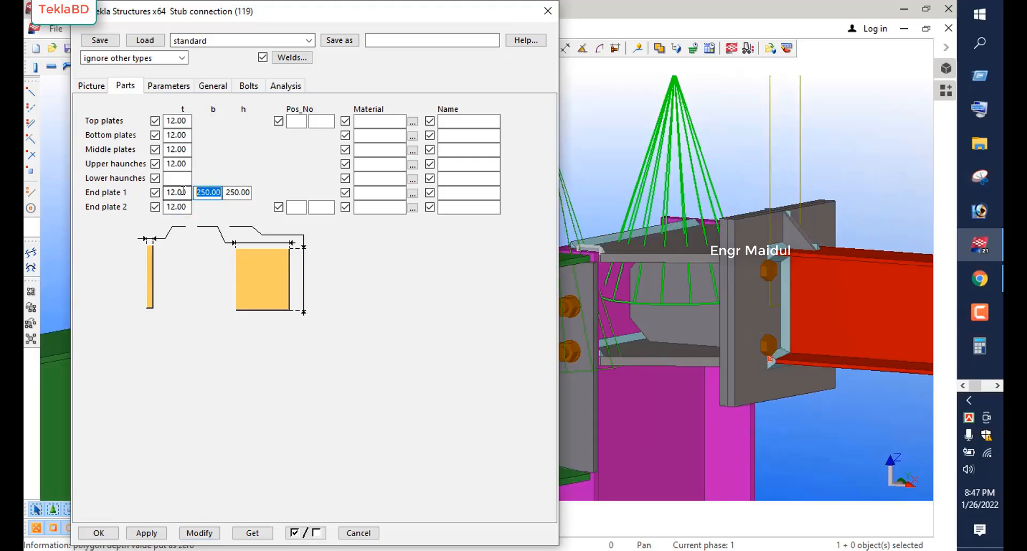
pyautogui.write('200')
pyautogui.press('Tab')
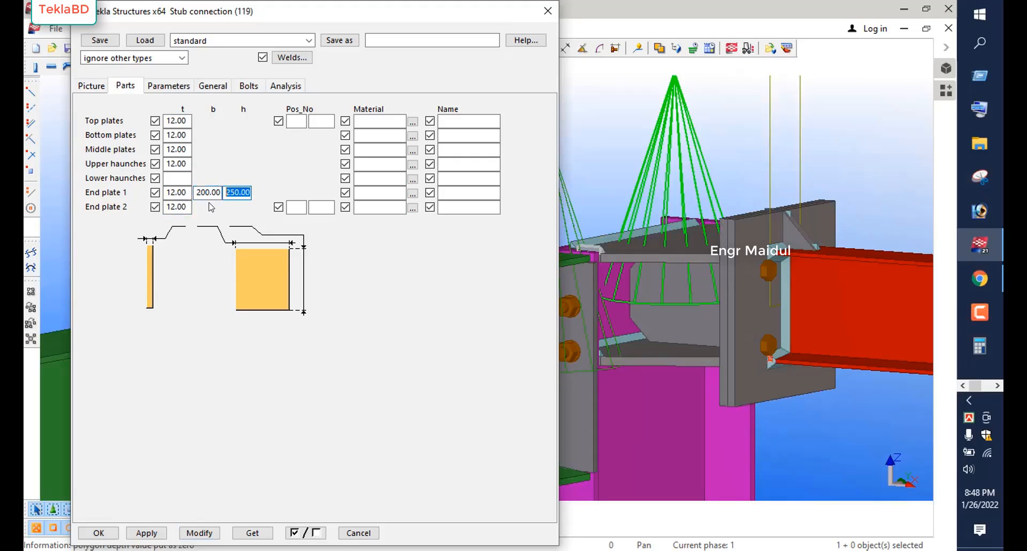
pyautogui.write('200')
pyautogui.click(200, 531)
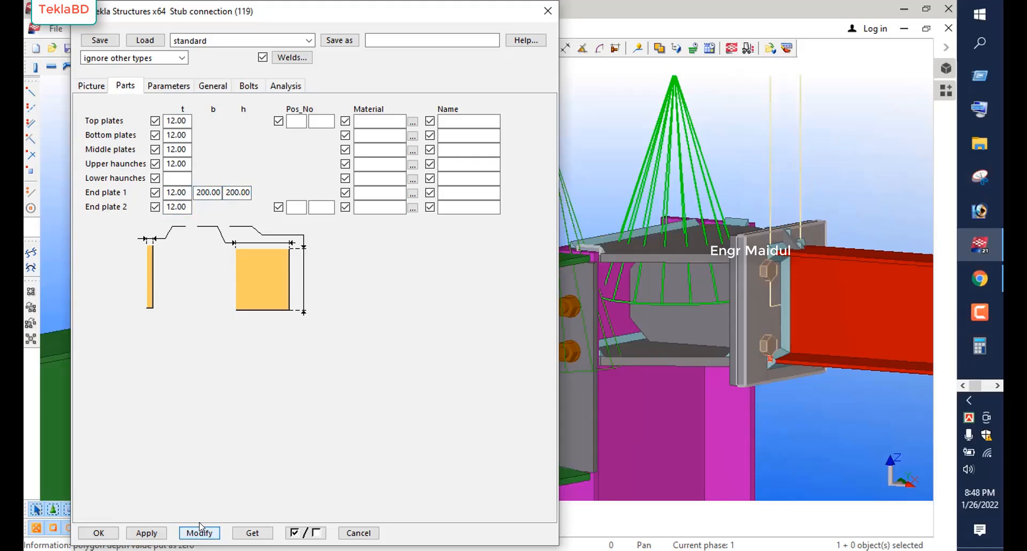
# Set the chamfers of the top and bottom plates and the middle plates to 10 by 10, and modify the connection.
pyautogui.click(175, 87)
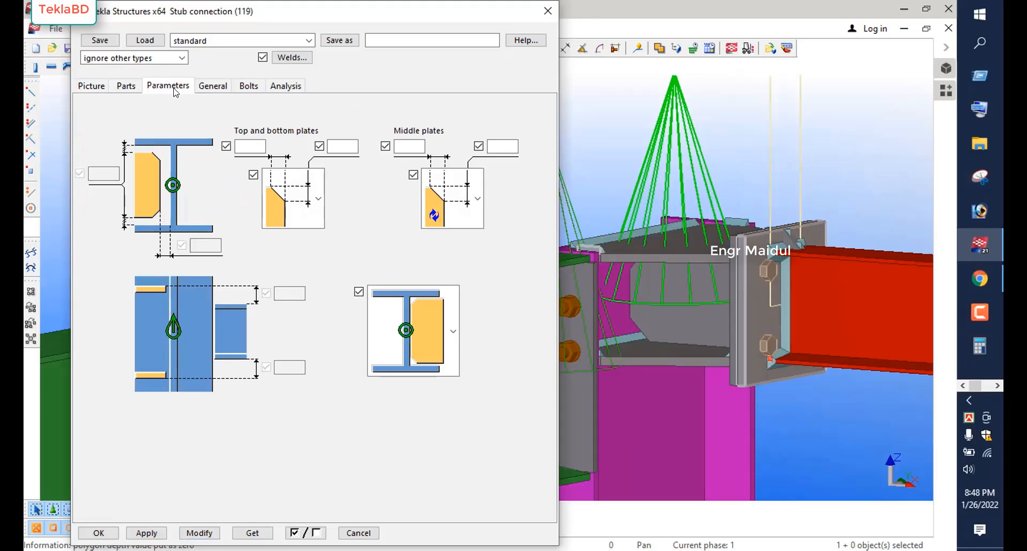
pyautogui.click(200, 244)
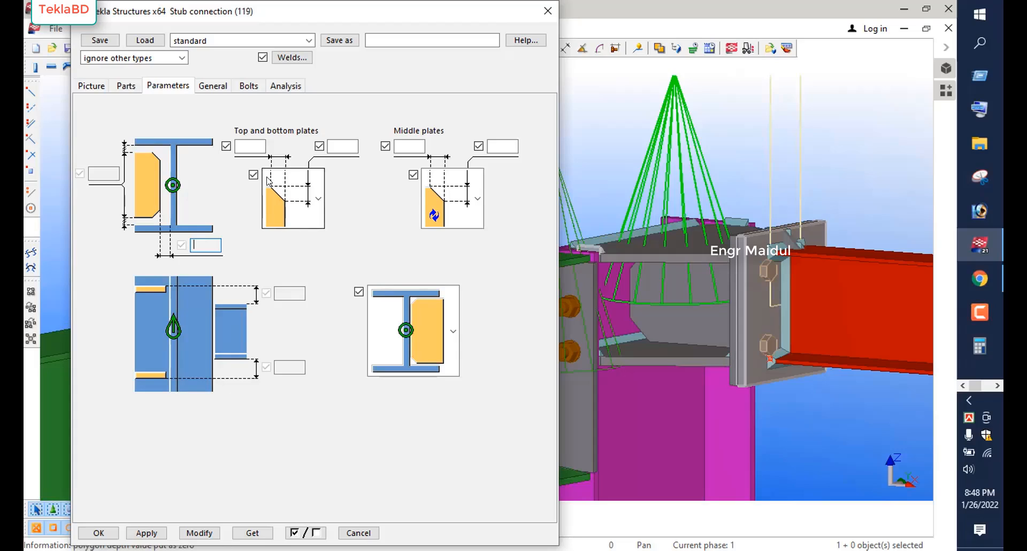
pyautogui.click(249, 146)
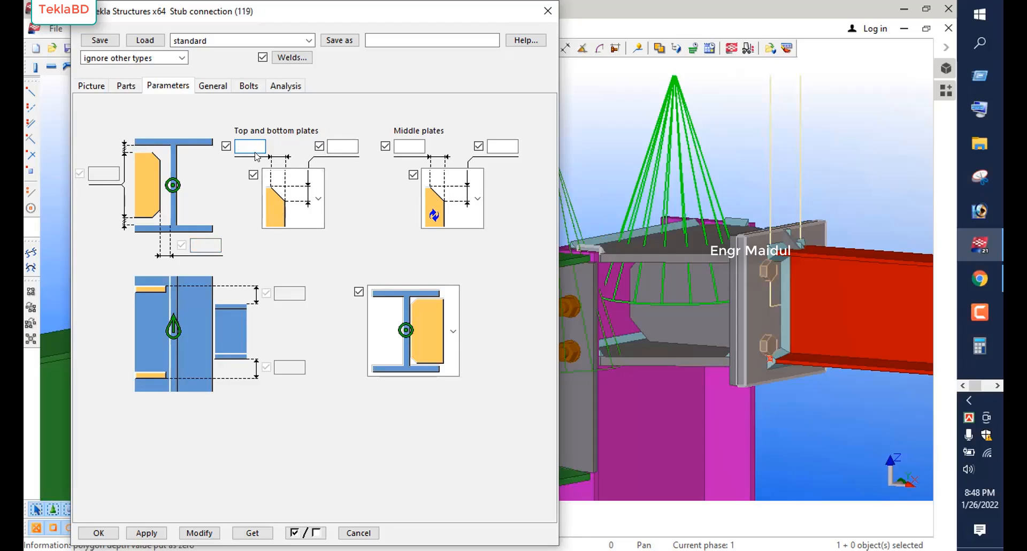
pyautogui.write('10')
pyautogui.click(329, 152)
pyautogui.write('10')
pyautogui.click(409, 140)
pyautogui.write('10')
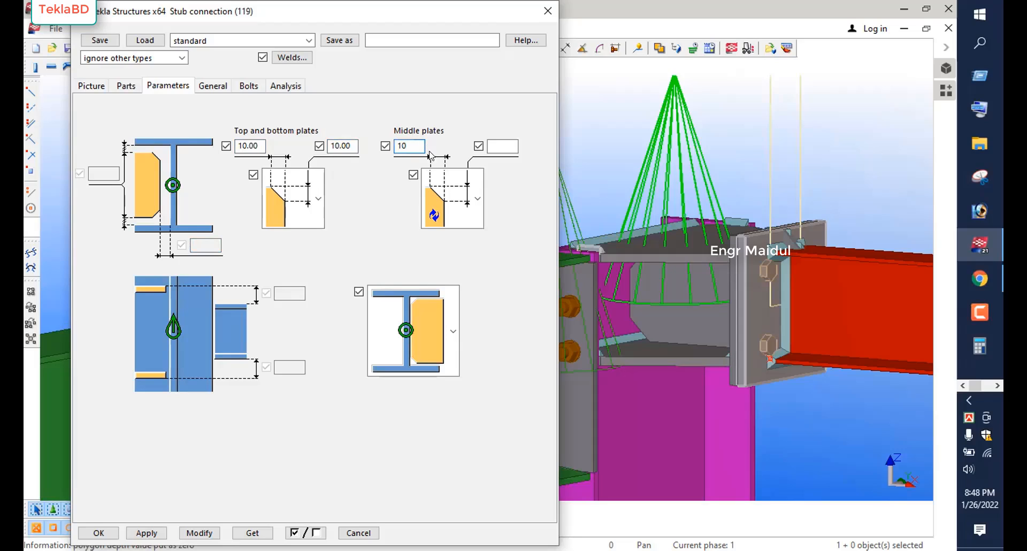
pyautogui.click(493, 142)
pyautogui.write('10')
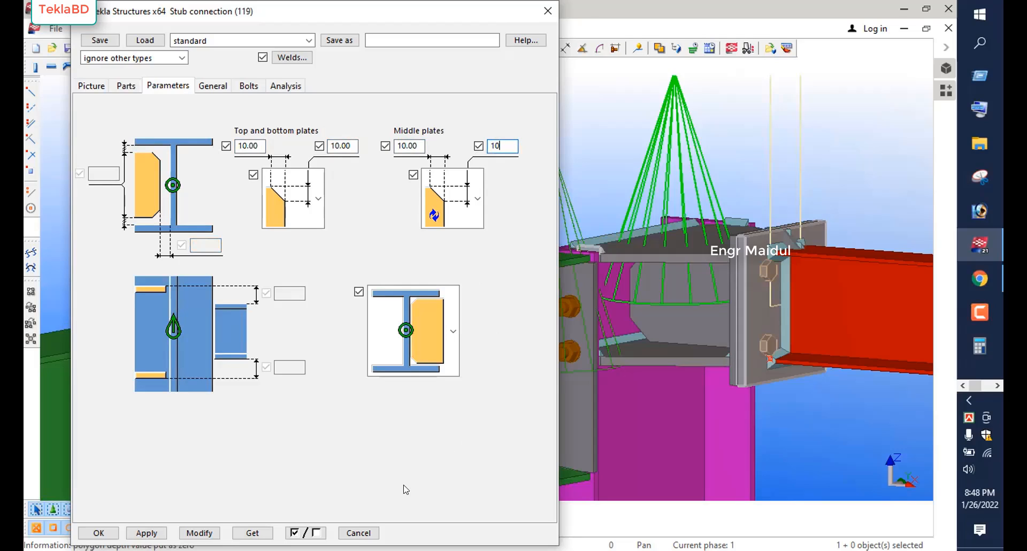
pyautogui.click(199, 533)
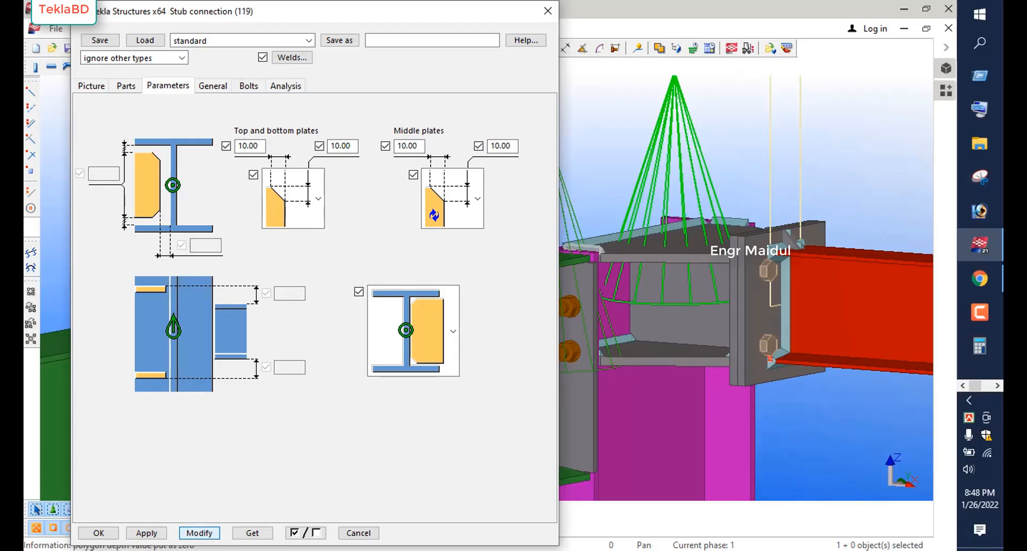
# Set the connection's bolt size to 20, the bolt standard to 8.8XOX and the tolerance to 2.
pyautogui.click(212, 87)
pyautogui.click(248, 86)
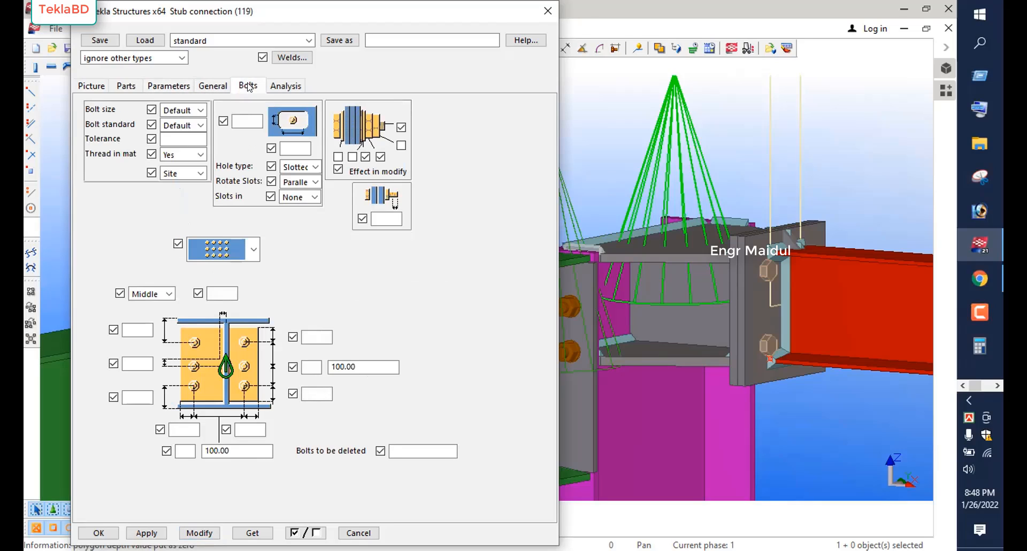
pyautogui.click(182, 109)
pyautogui.click(187, 167)
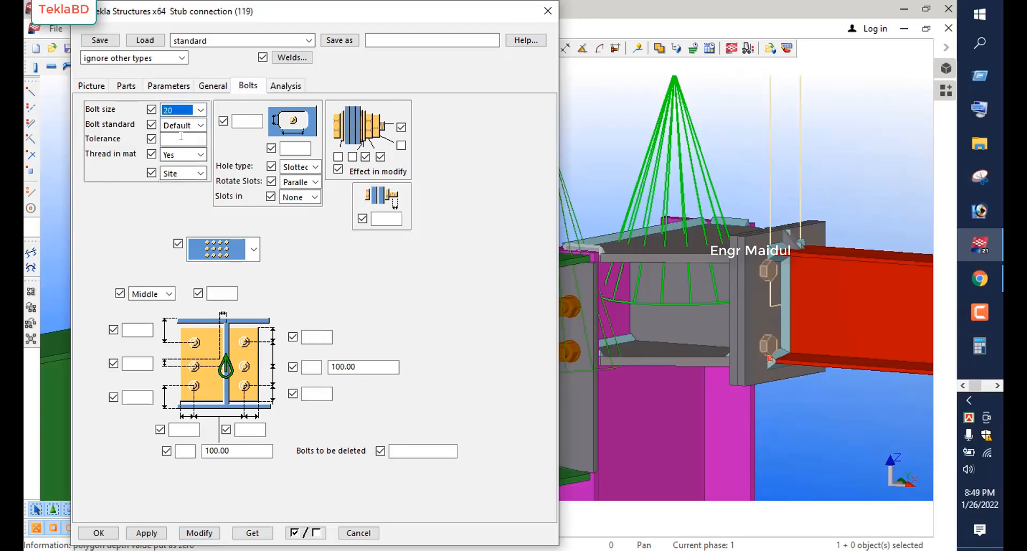
pyautogui.click(185, 124)
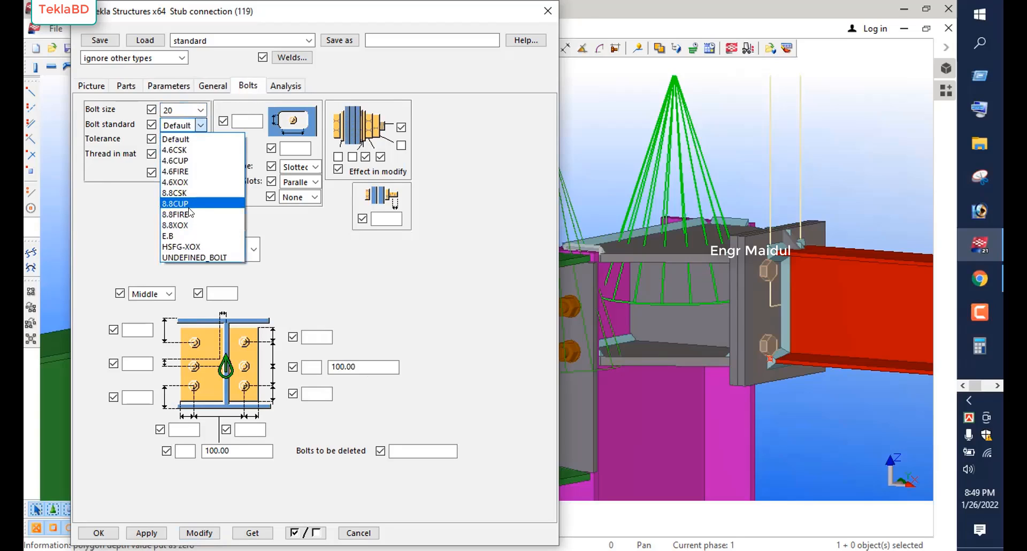
pyautogui.click(190, 224)
pyautogui.click(184, 137)
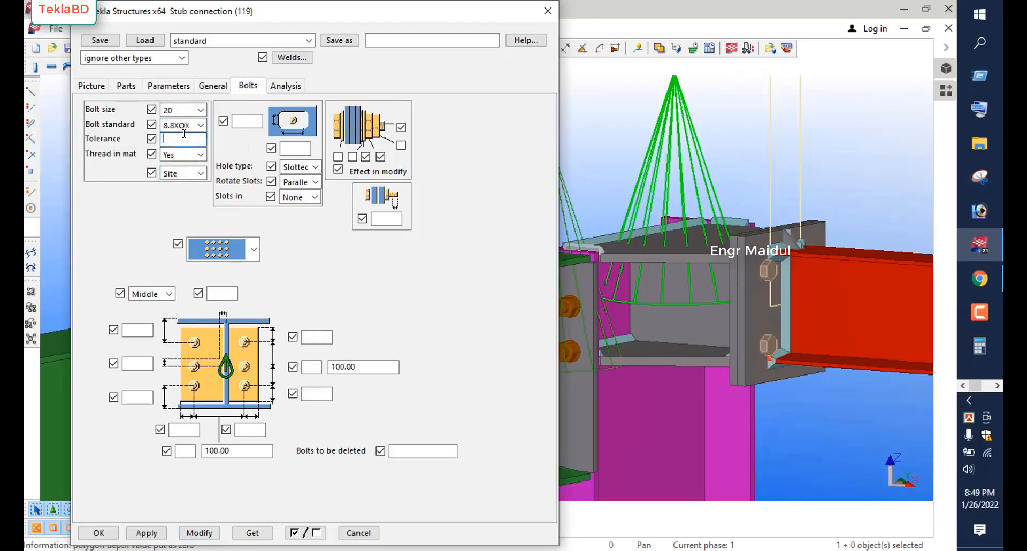
pyautogui.write('2')
# Set the hole type to Oversized with a value of 22, and include the washer under the bolt head.
pyautogui.click(300, 167)
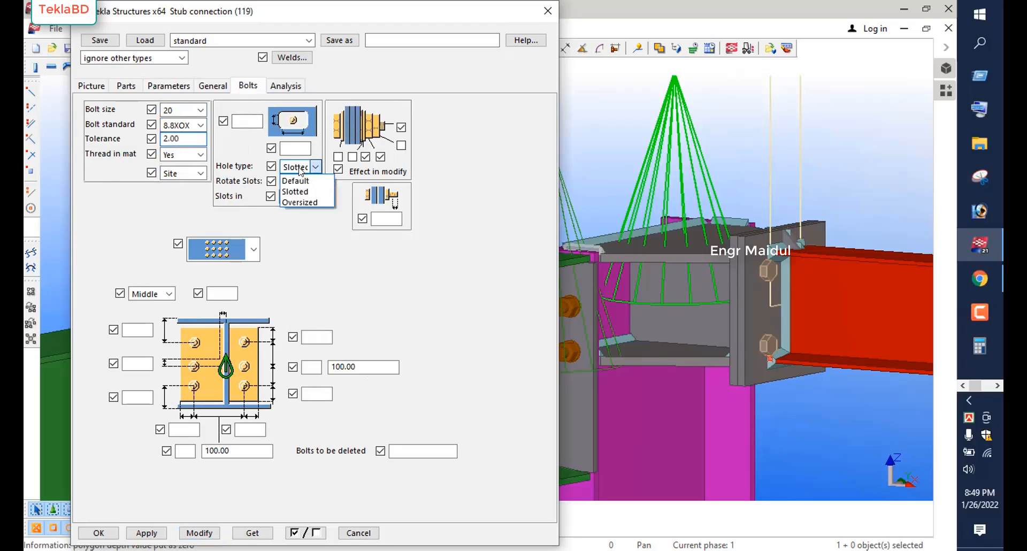
pyautogui.click(300, 202)
pyautogui.click(248, 120)
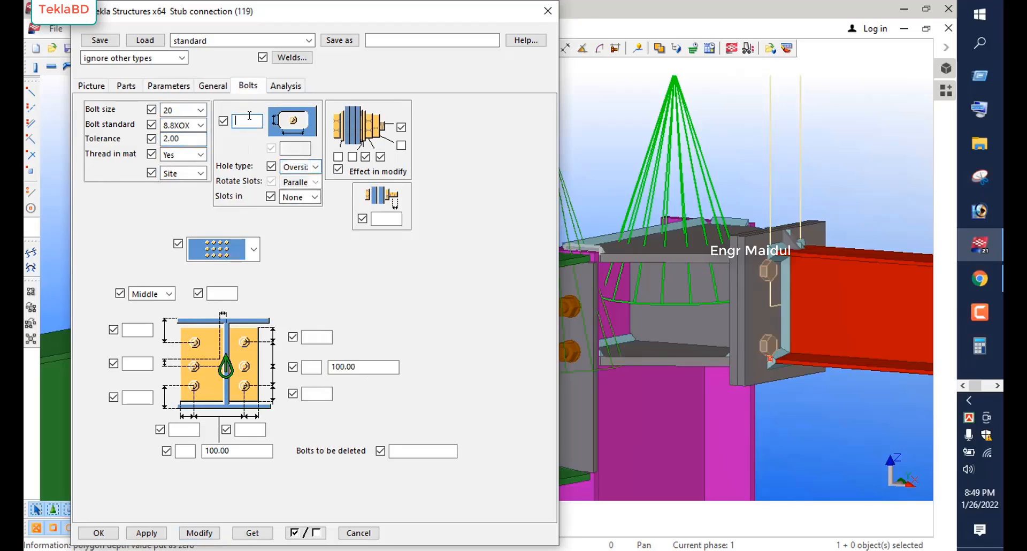
pyautogui.write('22')
pyautogui.click(337, 156)
# Set the number of bolts in the vertical direction to 2 and modify the connection.
pyautogui.click(309, 367)
pyautogui.write('2')
pyautogui.click(199, 533)
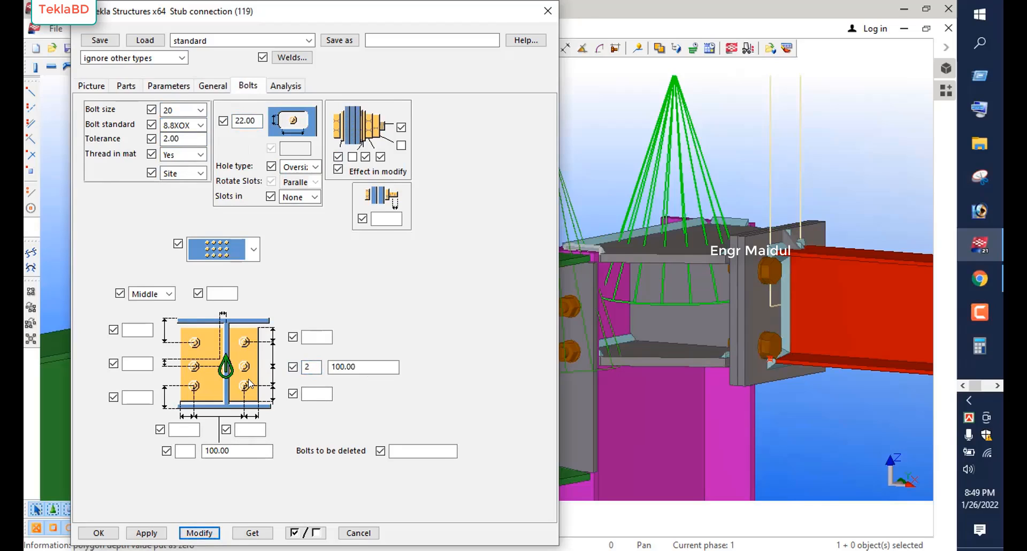
# Set the vertical bolt spacing to 80 and modify the connection.
pyautogui.click(307, 369)
pyautogui.press('Tab')
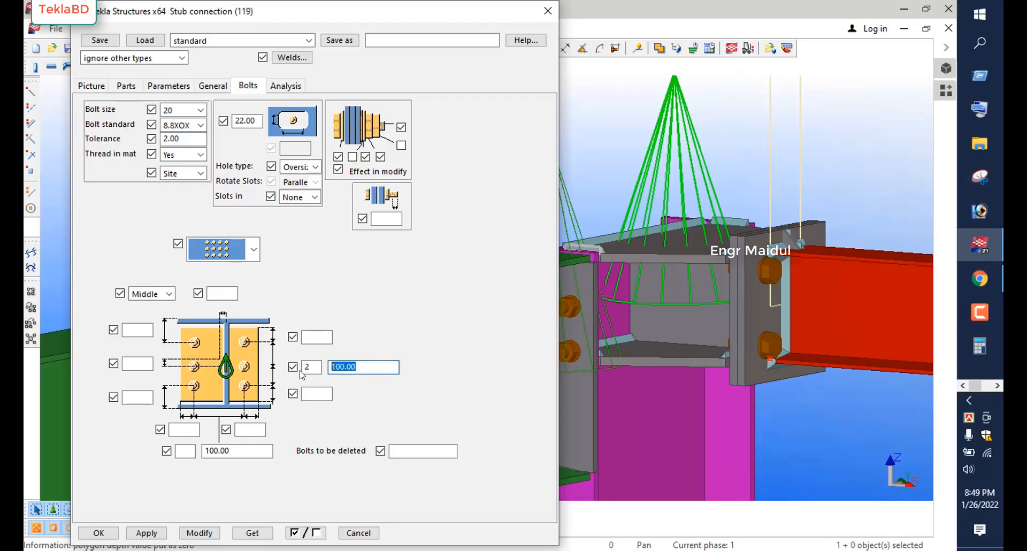
pyautogui.write('80')
pyautogui.hotkey('alt', 'm')
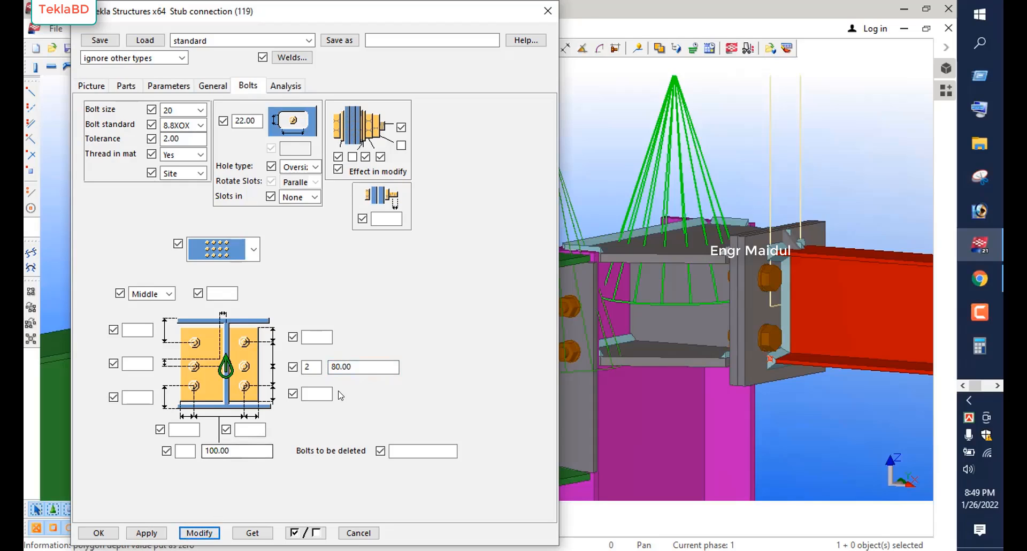
# Set the vertical bolt spacing to 75 and modify the connection.
pyautogui.click(309, 366)
pyautogui.press('Tab')
pyautogui.write('75')
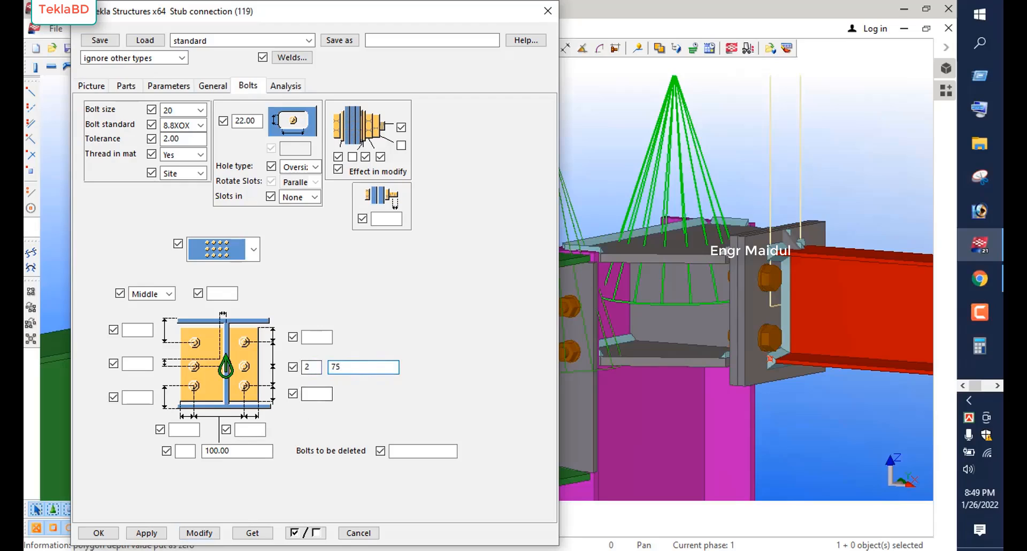
pyautogui.hotkey('alt', 'm')
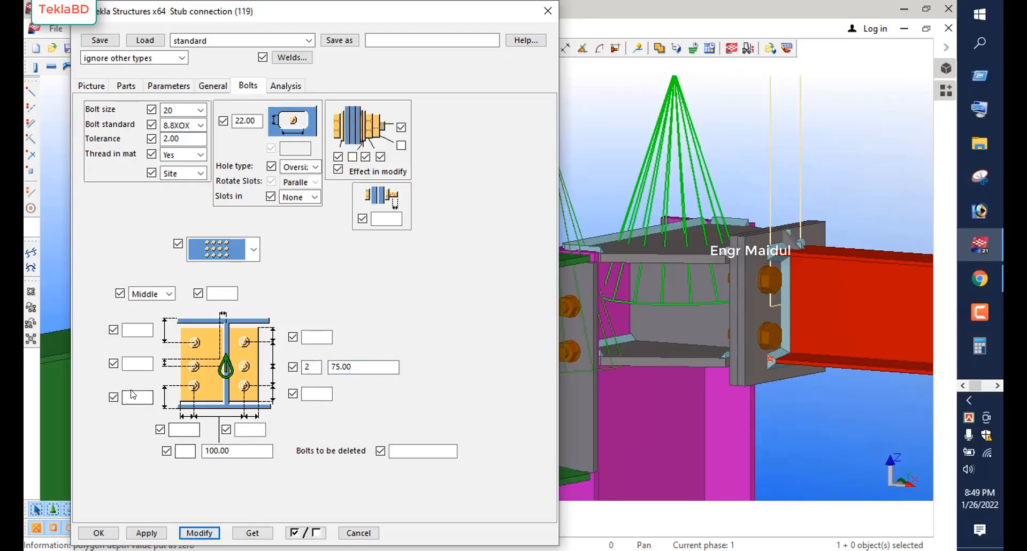
# Set the horizontal bolt group to 2 bolts with a spacing of 75 and modify the connection.
pyautogui.click(183, 426)
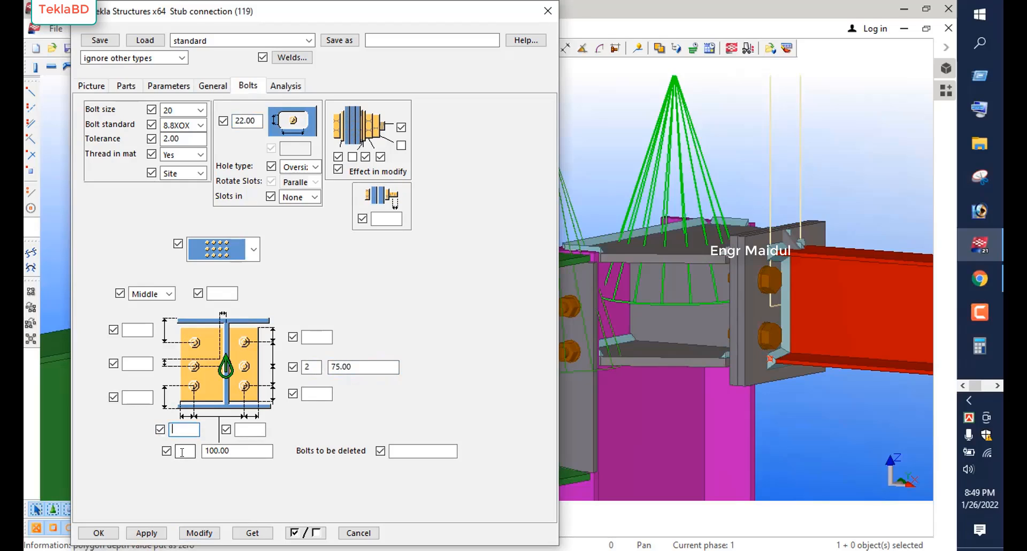
pyautogui.click(181, 445)
pyautogui.press('Tab')
pyautogui.write('75')
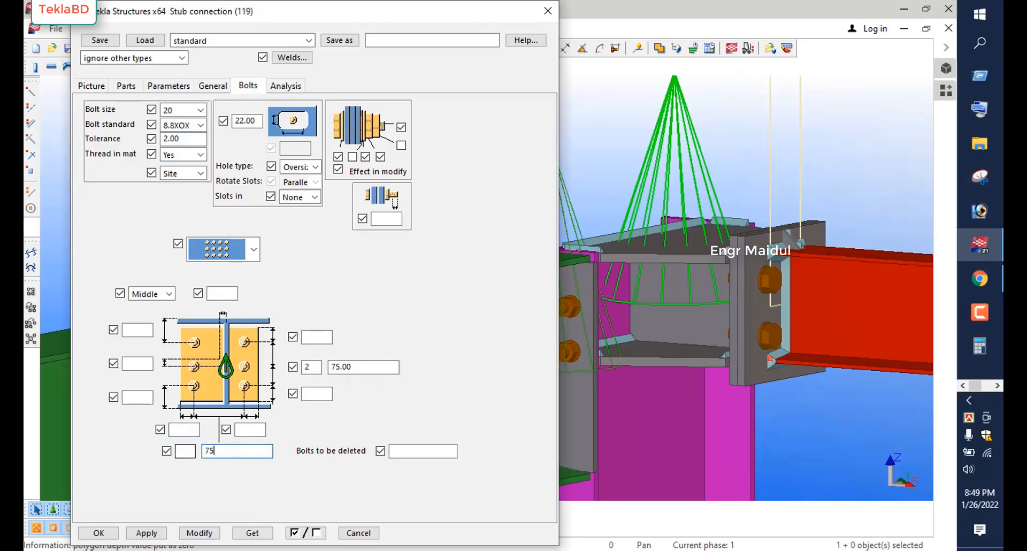
pyautogui.click(183, 450)
pyautogui.write('2')
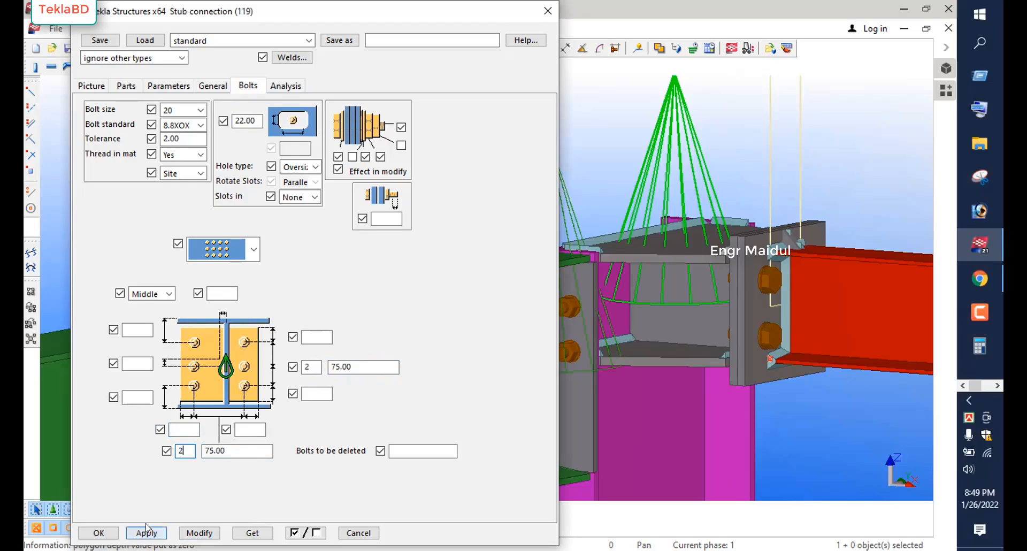
pyautogui.click(199, 533)
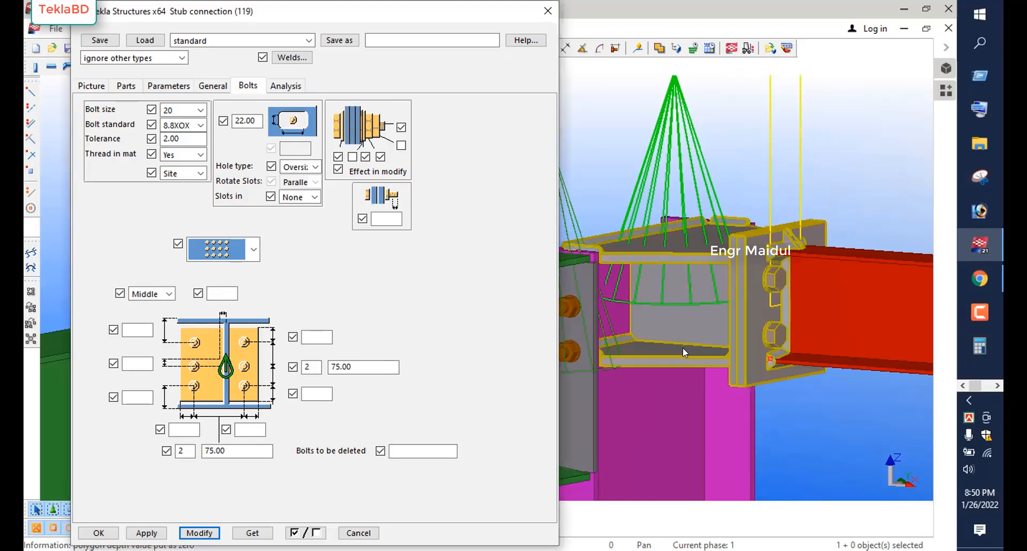
# Examine the modified stub connection, its end plates and bolts in the model from above and from the side.
pyautogui.keyDown('ctrl'); pyautogui.moveTo(683, 348); pyautogui.dragTo(684, 204, button='middle'); pyautogui.keyUp('ctrl')
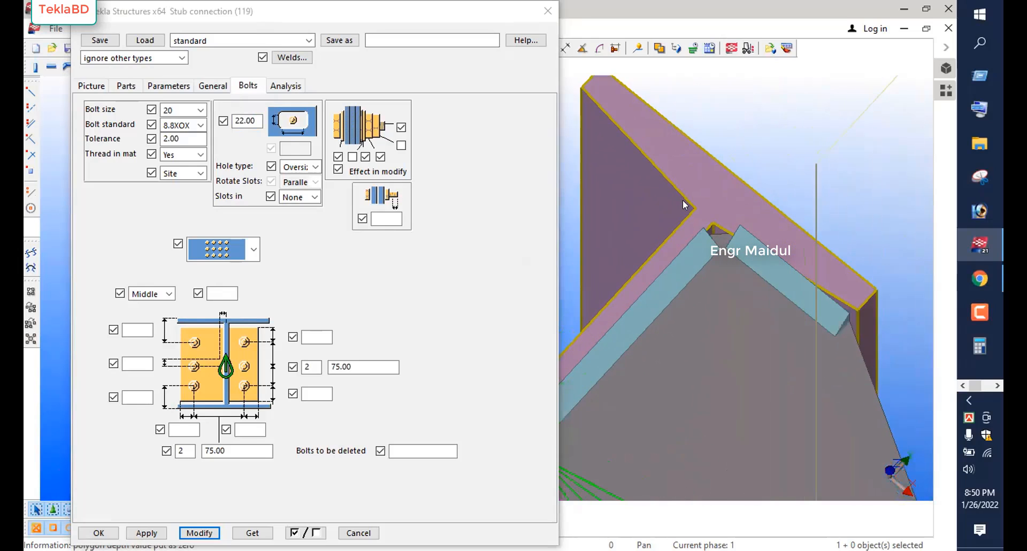
pyautogui.scroll(-8, 690, 262)
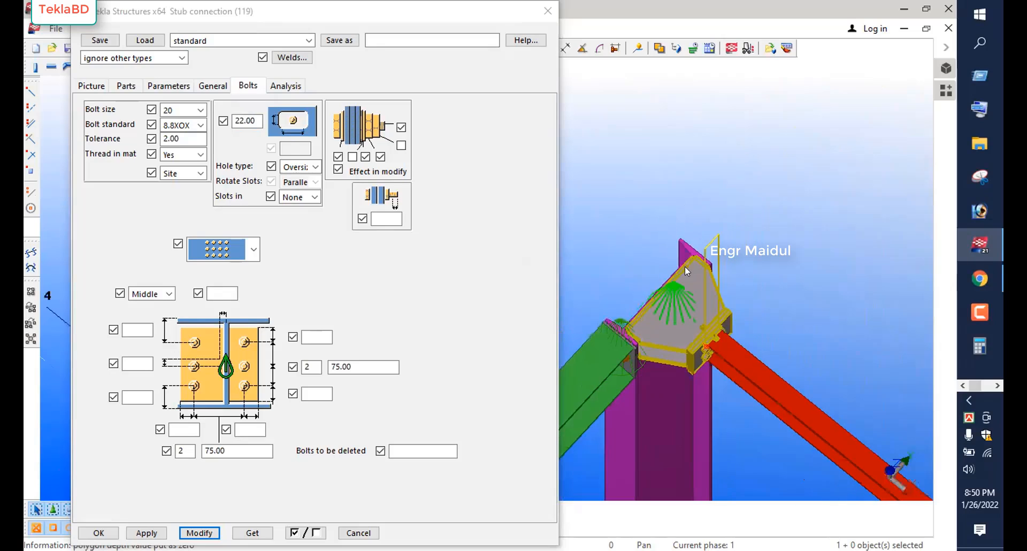
pyautogui.keyDown('ctrl'); pyautogui.moveTo(686, 270); pyautogui.dragTo(781, 225, button='middle'); pyautogui.keyUp('ctrl')
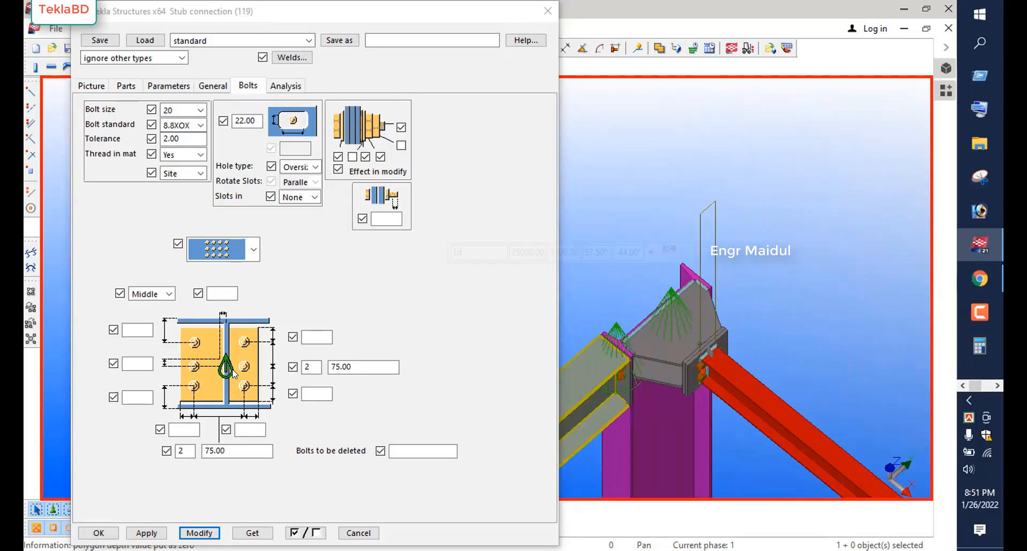
pyautogui.keyDown('ctrl'); pyautogui.moveTo(669, 369); pyautogui.dragTo(658, 259, button='middle'); pyautogui.keyUp('ctrl')
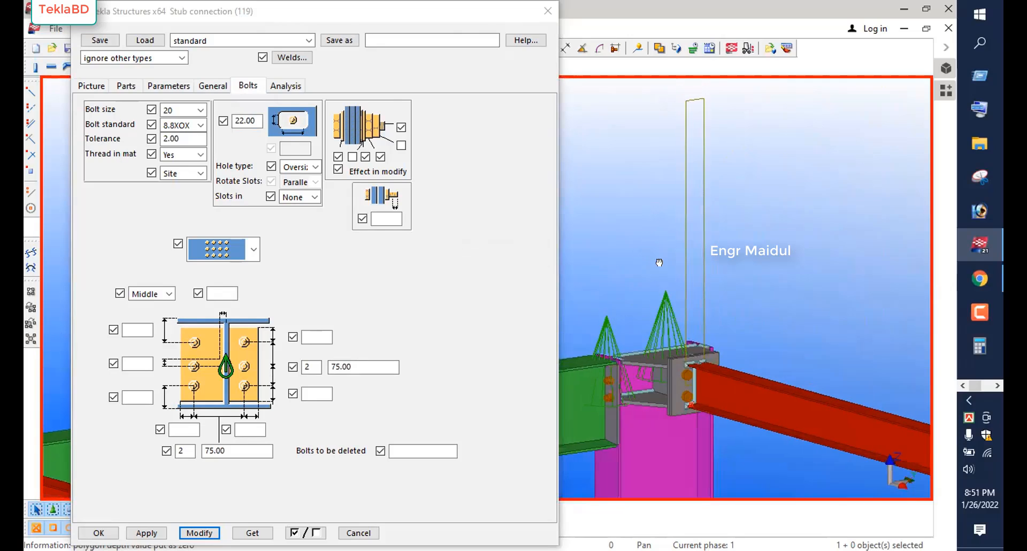
pyautogui.scroll(3, 717, 407)
pyautogui.scroll(5, 600, 361)
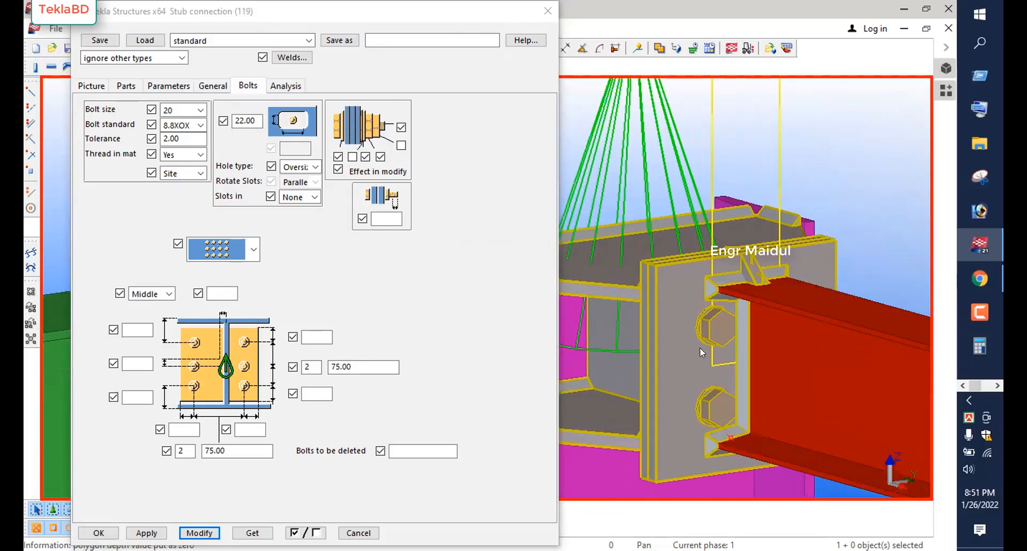
pyautogui.click(749, 448)
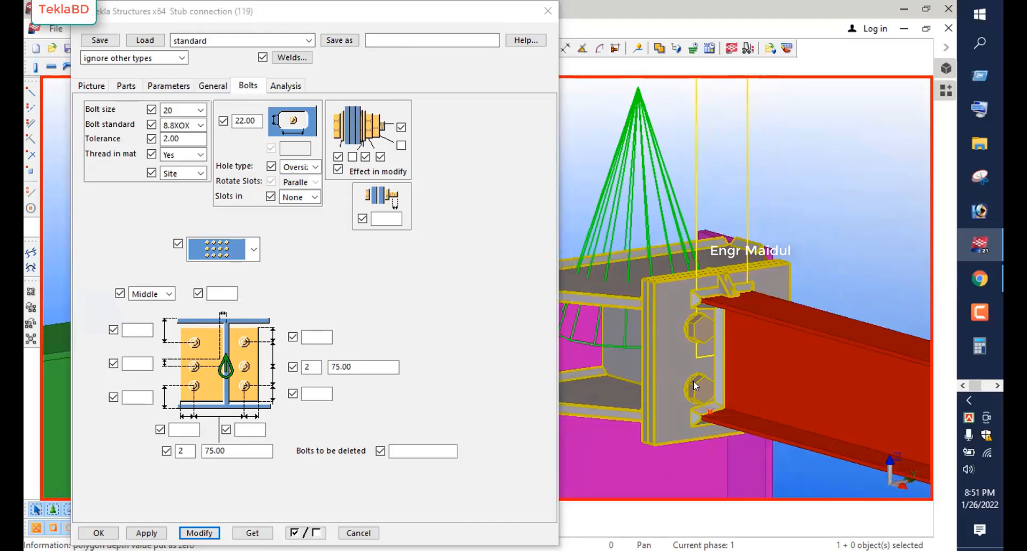
# Set the horizontal bolt count to 1 and the bolts to be deleted to 1, and modify the connection.
pyautogui.keyDown('ctrl'); pyautogui.moveTo(694, 381); pyautogui.dragTo(598, 361, button='middle'); pyautogui.keyUp('ctrl')
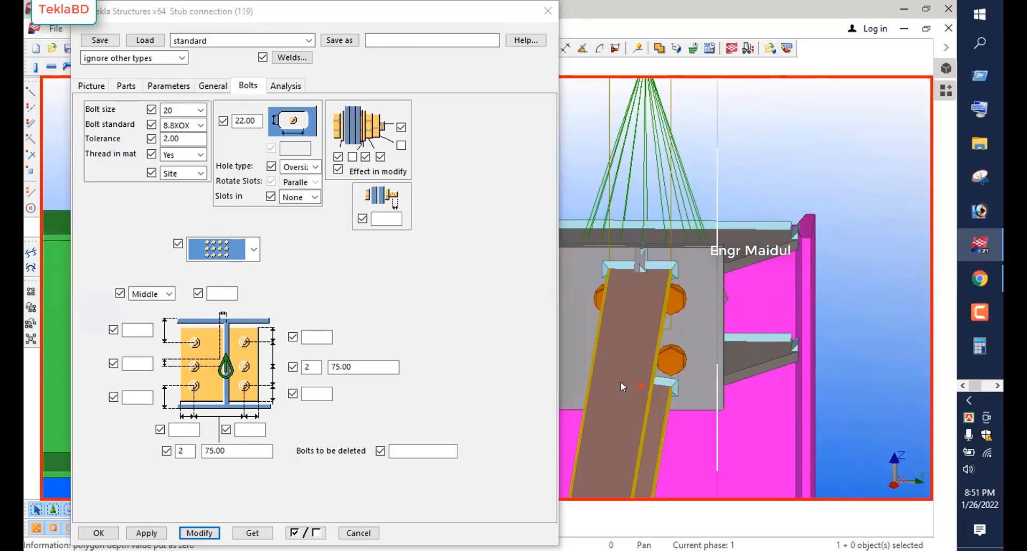
pyautogui.doubleClick(182, 448)
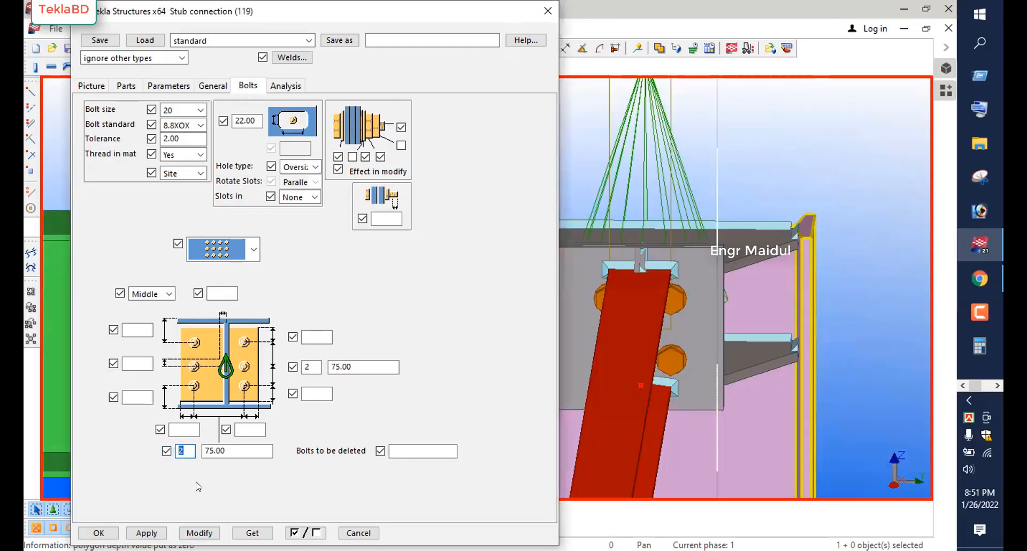
pyautogui.write('1')
pyautogui.click(397, 452)
pyautogui.write('1')
pyautogui.click(199, 533)
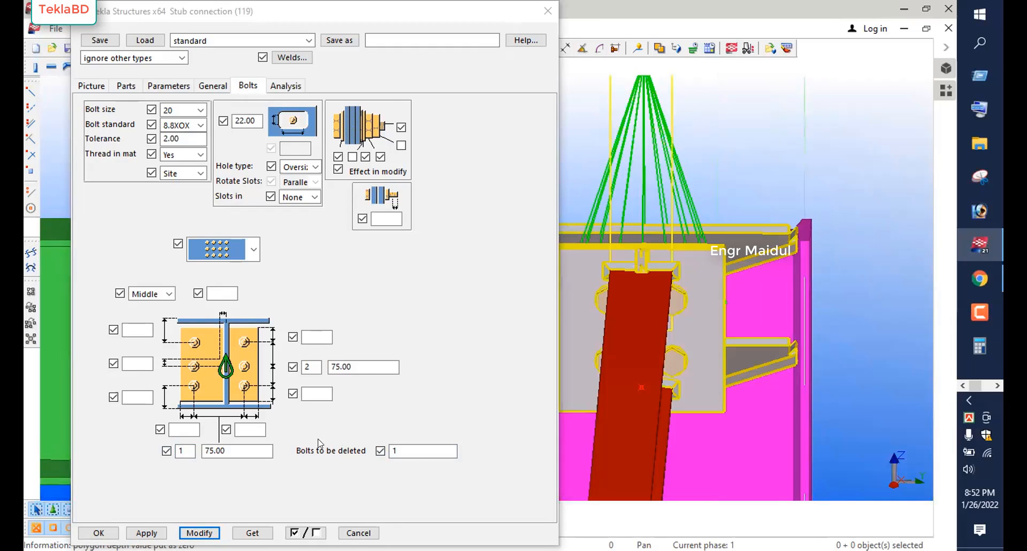
# Set the bolts to be deleted to 2 and modify the connection.
pyautogui.doubleClick(396, 451)
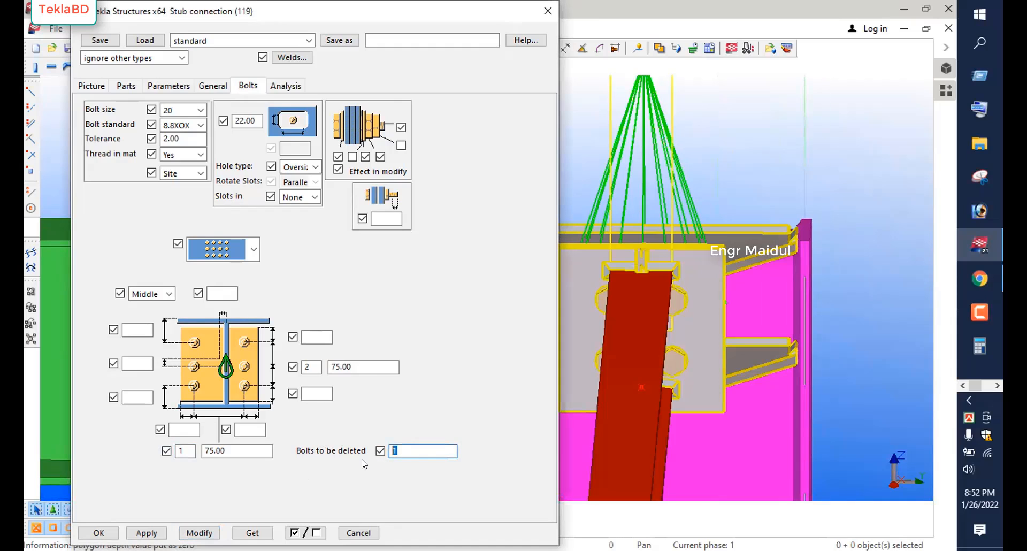
pyautogui.write('2')
pyautogui.click(199, 533)
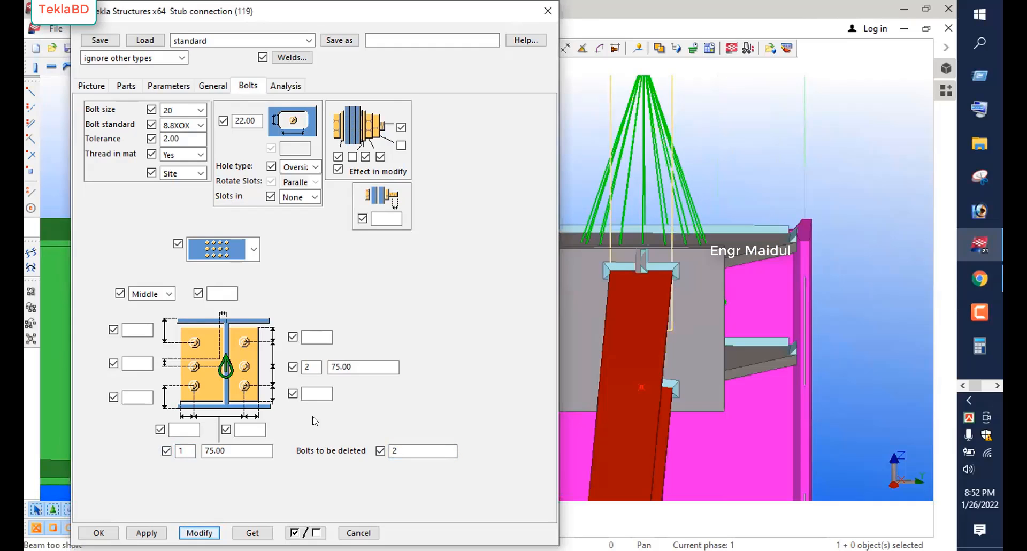
# Set the bolts to be deleted back to 1 and modify the connection.
pyautogui.doubleClick(417, 451)
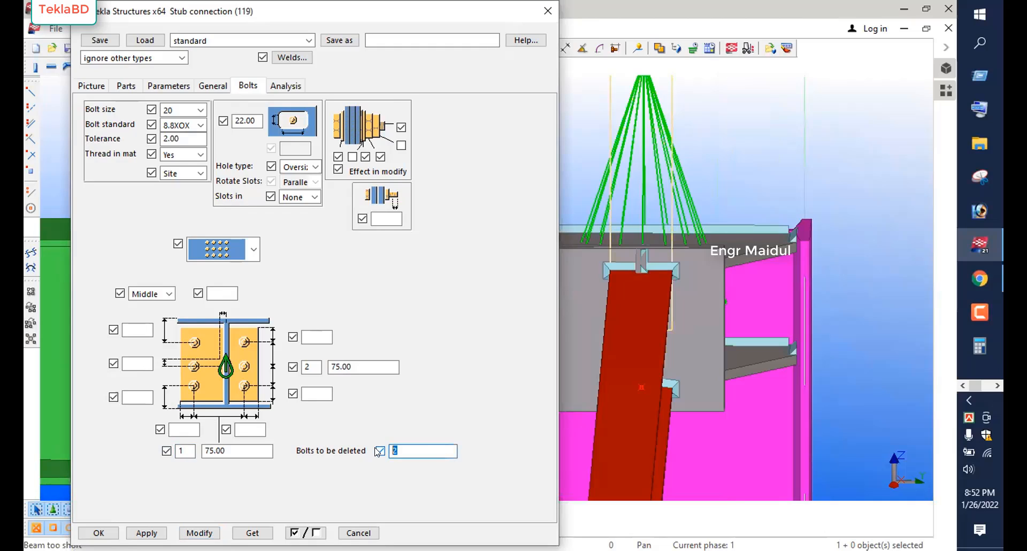
pyautogui.write('1')
pyautogui.click(199, 533)
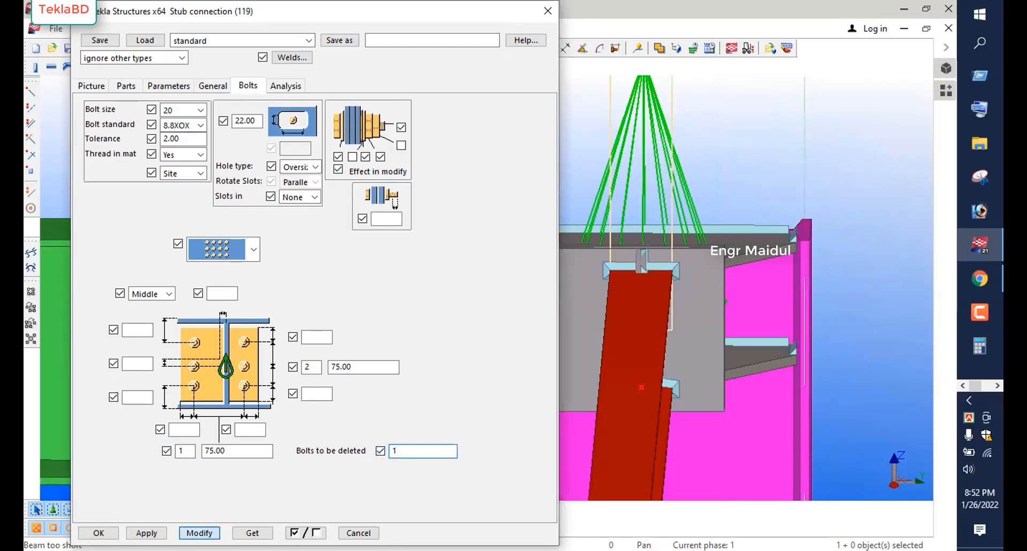
# Set the bolts to be deleted to 0 and the horizontal bolt count to 2, and modify the connection.
pyautogui.doubleClick(402, 451)
pyautogui.write('0')
pyautogui.click(199, 533)
pyautogui.doubleClick(184, 451)
pyautogui.write('2')
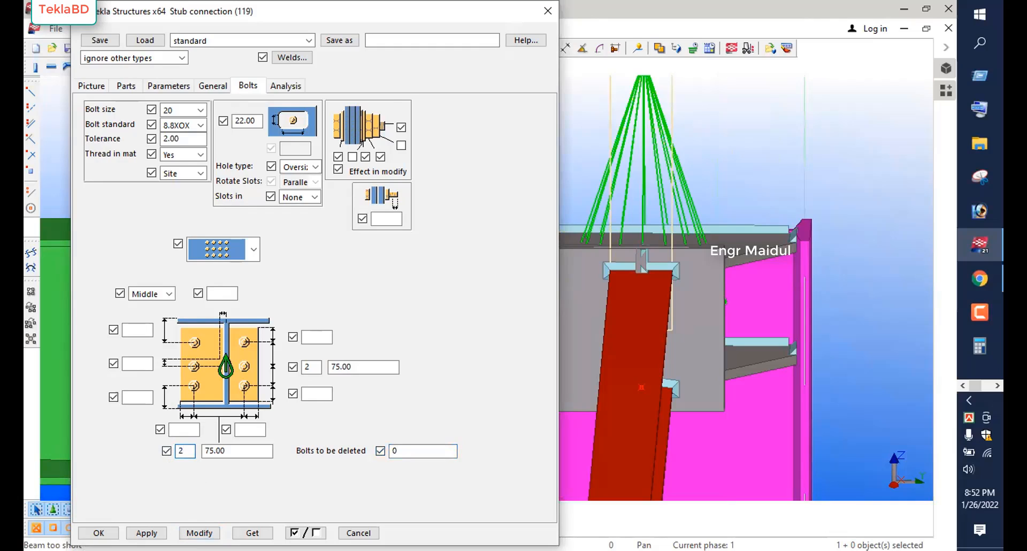
pyautogui.click(199, 533)
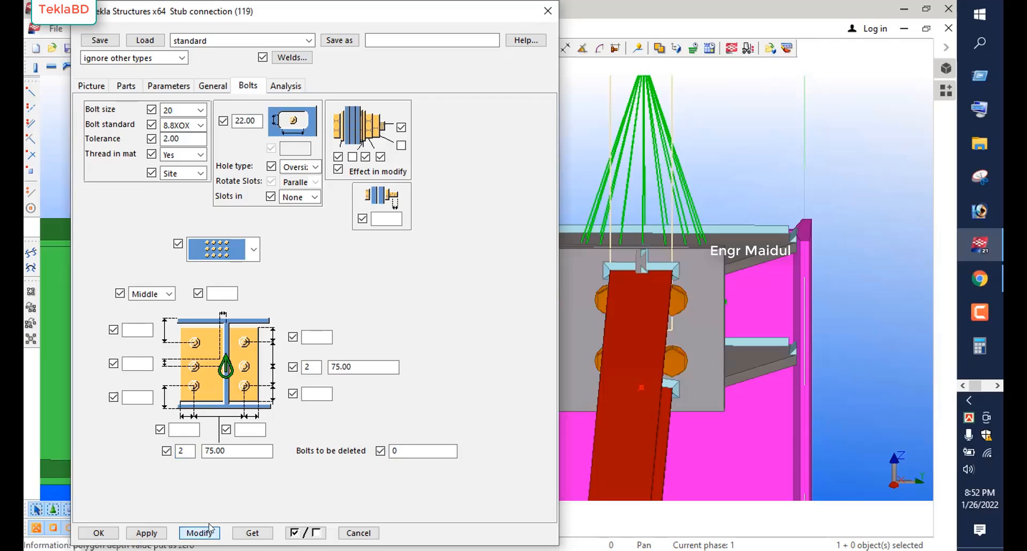
# Set the bolts to be deleted to 1, modify the connection and check the bolts around the beam end.
pyautogui.click(396, 451)
pyautogui.press('BackSpace')
pyautogui.write('1')
pyautogui.click(199, 533)
pyautogui.moveTo(658, 410)
pyautogui.keyDown('ctrl'); pyautogui.mouseDown(button='middle')
pyautogui.moveTo(622, 403)
pyautogui.moveTo(655, 395)
pyautogui.mouseUp(button='middle'); pyautogui.keyUp('ctrl')
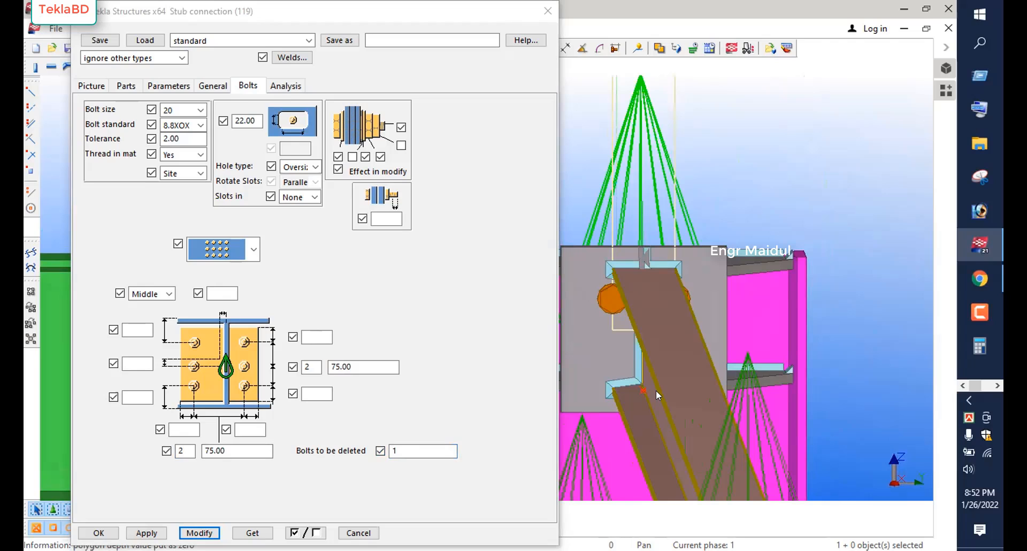
pyautogui.moveTo(661, 403)
pyautogui.keyDown('ctrl'); pyautogui.mouseDown(button='middle')
pyautogui.moveTo(670, 408)
pyautogui.moveTo(655, 414)
pyautogui.mouseUp(button='middle'); pyautogui.keyUp('ctrl')
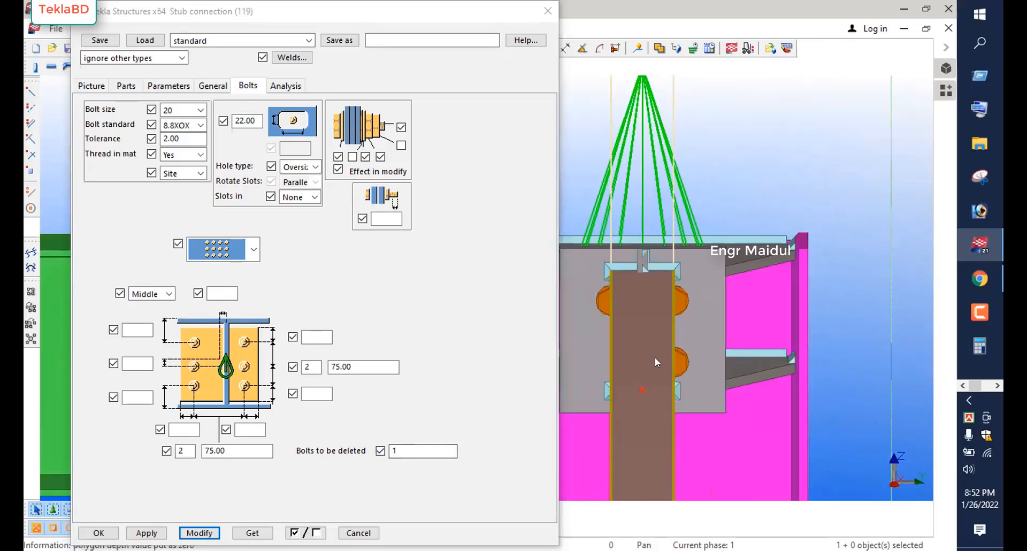
pyautogui.click(614, 371)
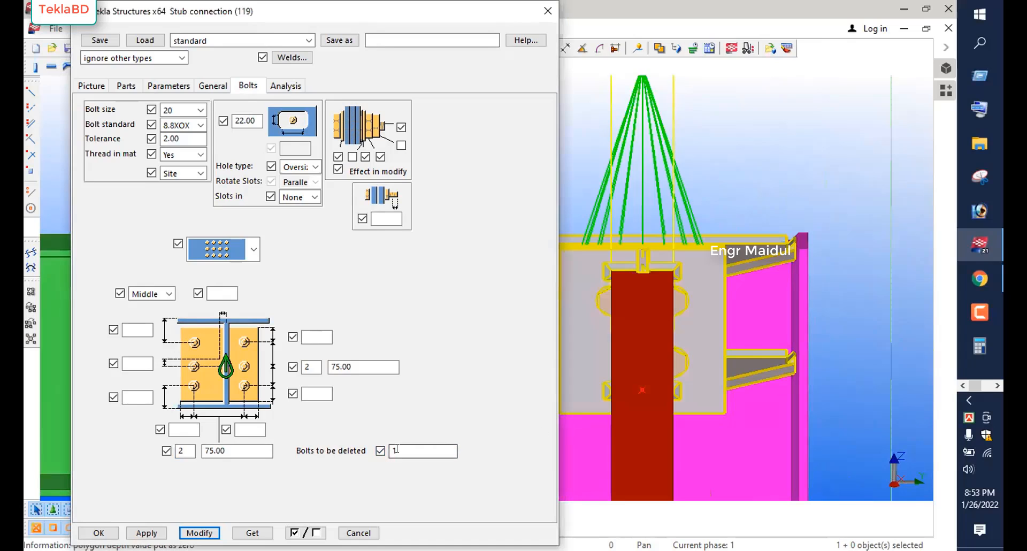
# Replace the bolt to be deleted with number 2 and modify the connection.
pyautogui.doubleClick(397, 449)
pyautogui.write('2')
pyautogui.click(199, 533)
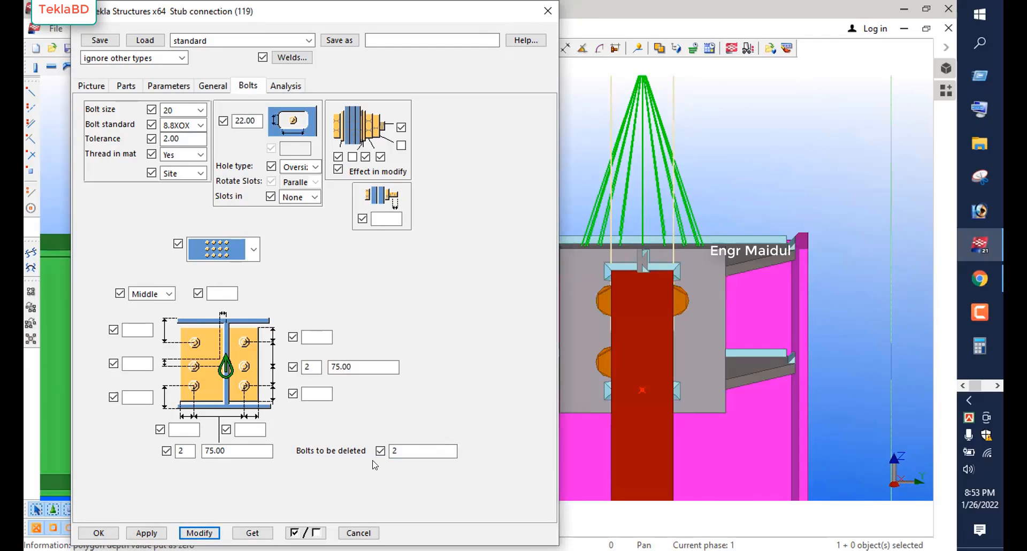
# Set the bolts to be deleted to 3 and modify the connection.
pyautogui.doubleClick(390, 451)
pyautogui.write('3')
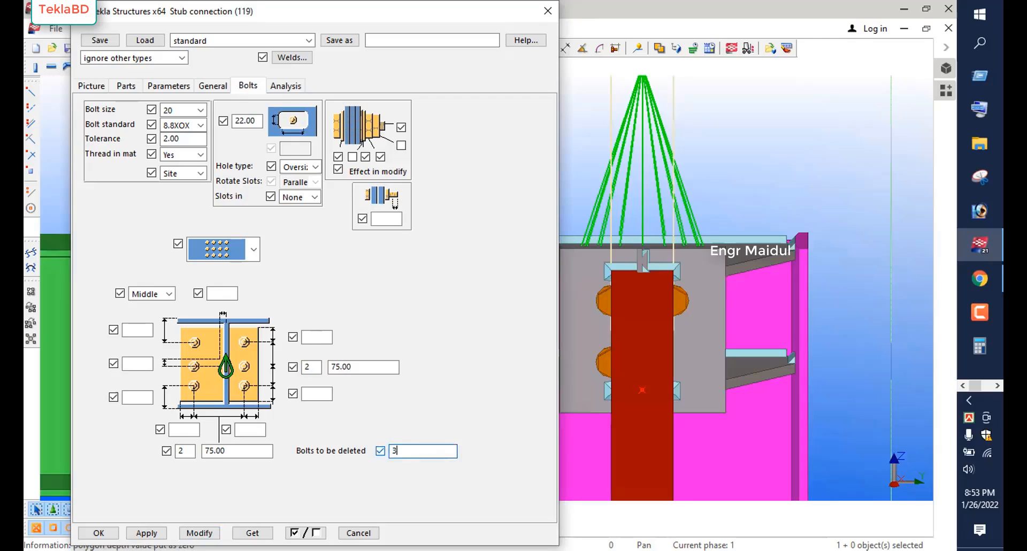
pyautogui.click(199, 533)
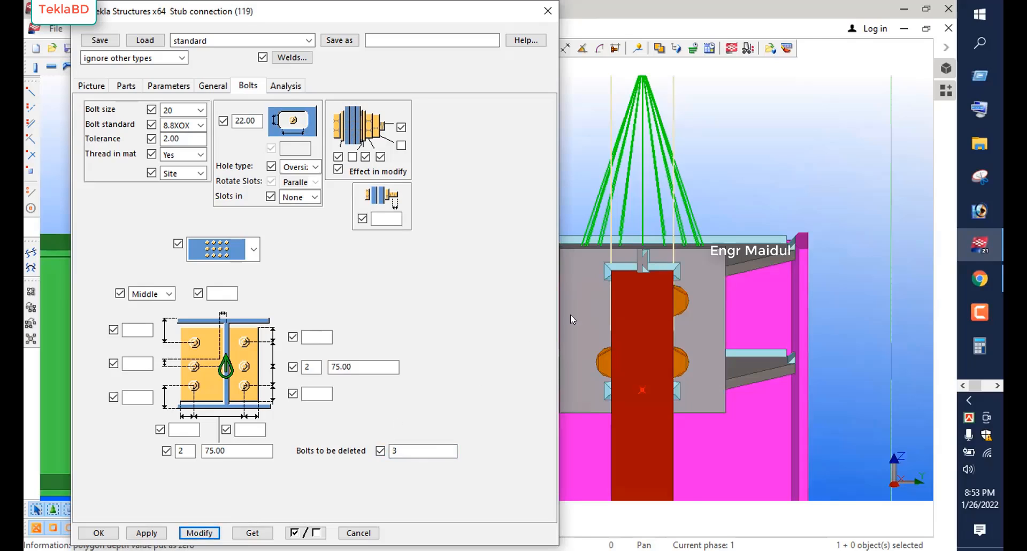
# Set the bolts to be deleted to 4 and modify the connection.
pyautogui.doubleClick(395, 450)
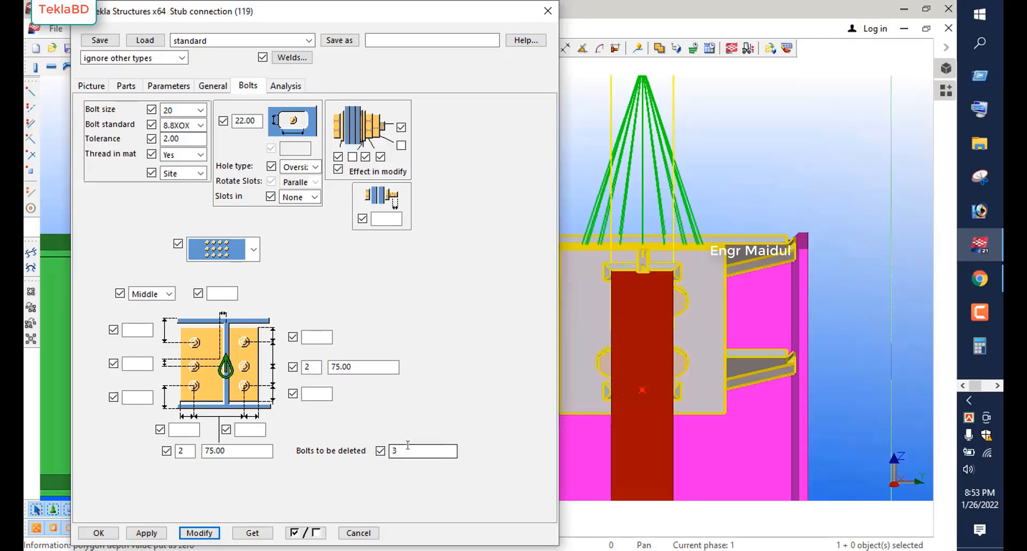
pyautogui.write('4')
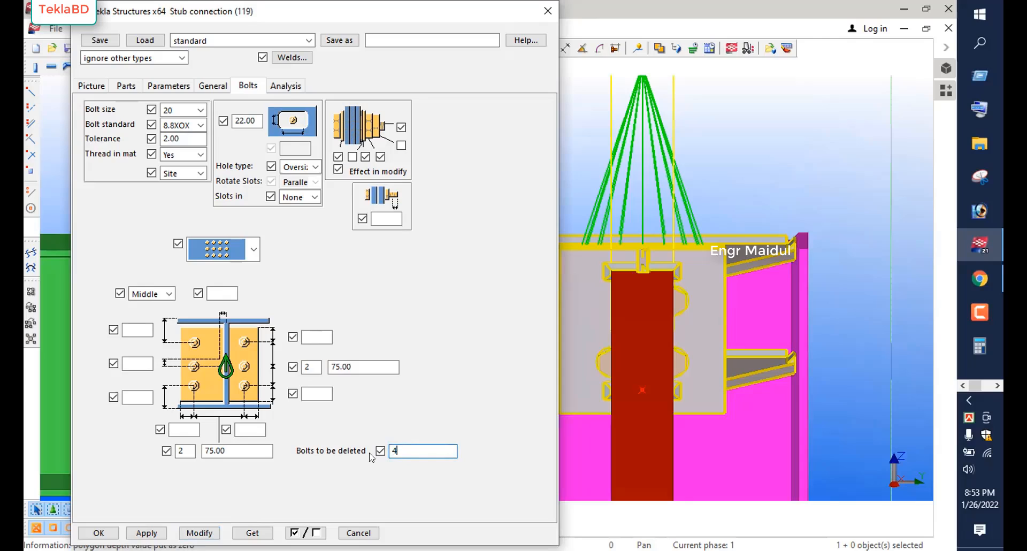
pyautogui.click(191, 533)
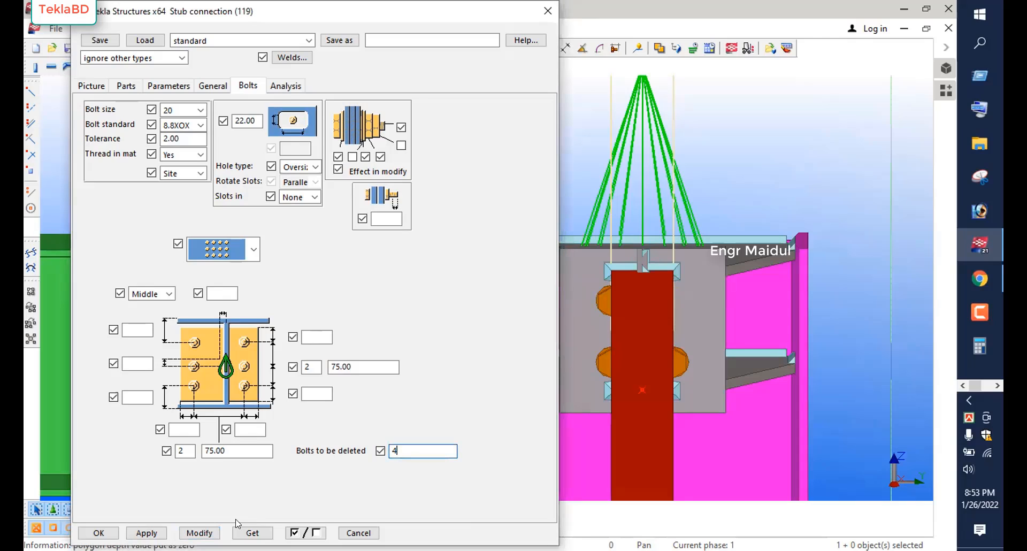
# Try to delete two bolts together by entering 2,3 as the bolts to be deleted and modifying the connection.
pyautogui.press('BackSpace')
pyautogui.write('2,3')
pyautogui.click(209, 533)
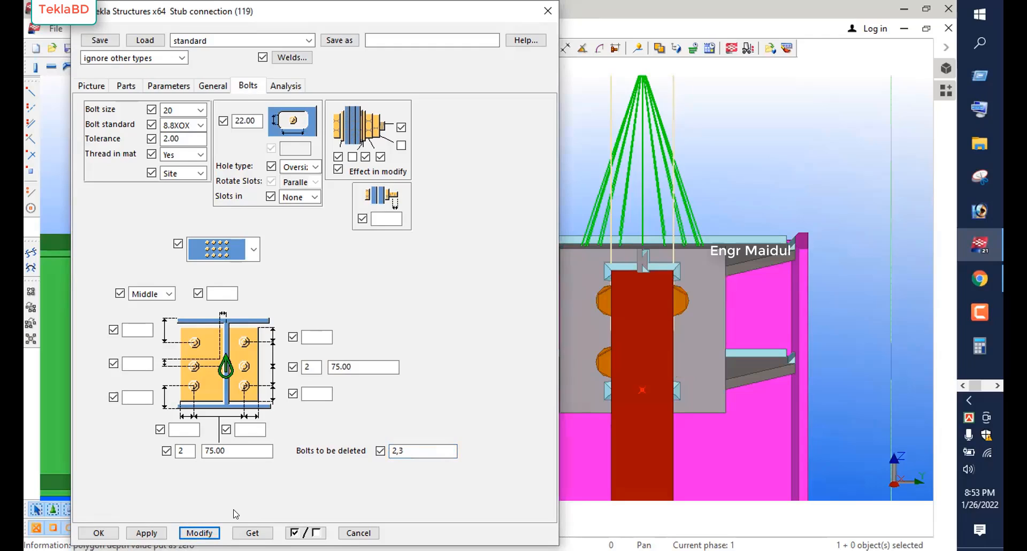
# Separate the two bolt numbers to be deleted with a space, as "2 3", and modify the connection.
pyautogui.press('Tab')
pyautogui.press('BackSpace')
pyautogui.click(212, 532)
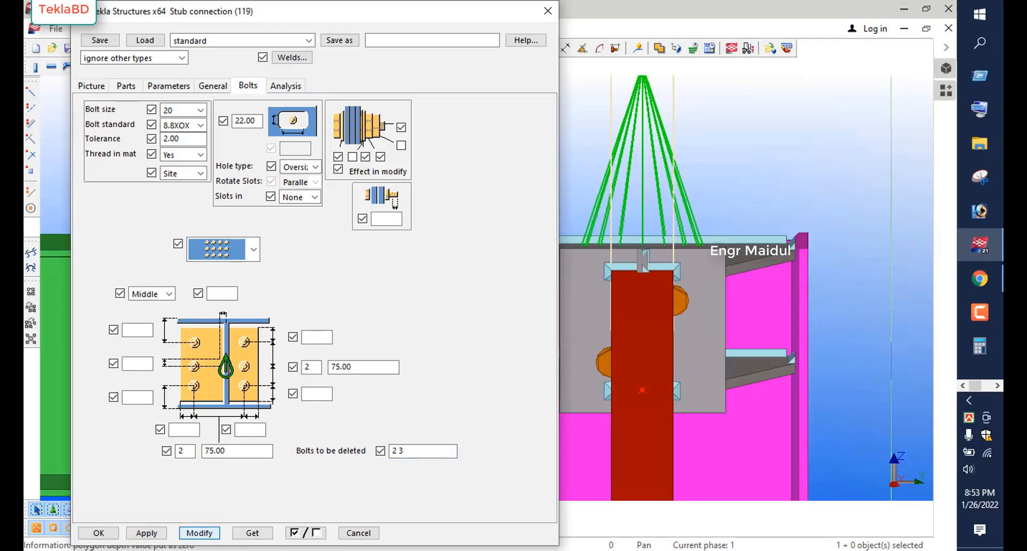
# Examine the stub connection's chamfer parameters and the chamfered plate corner between the column web and flange from above.
pyautogui.click(161, 86)
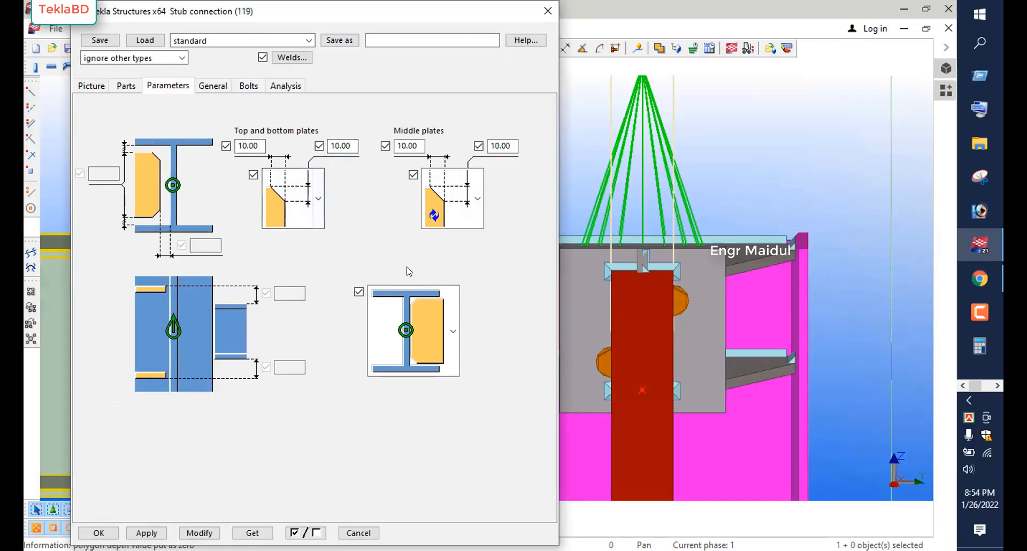
pyautogui.scroll(-5, 642, 292)
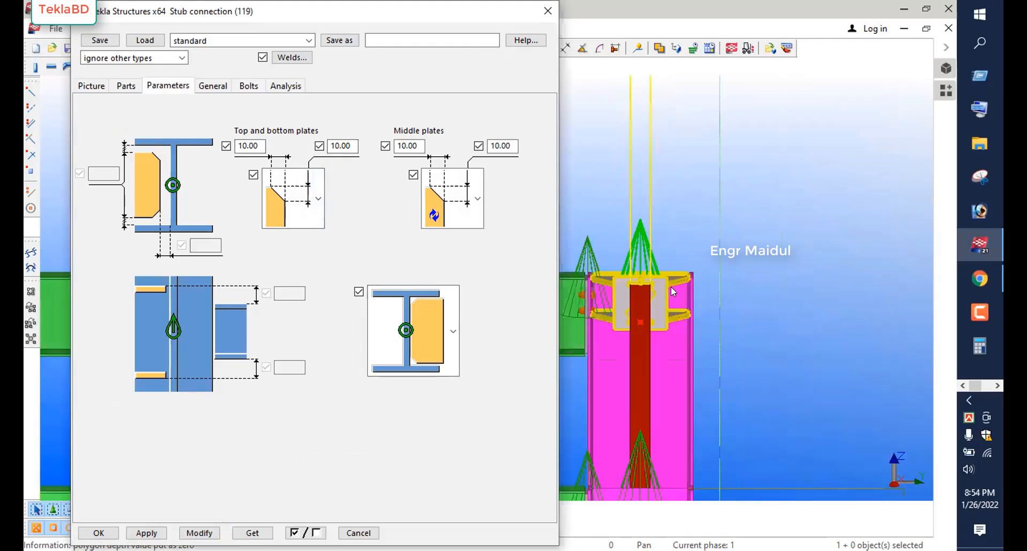
pyautogui.keyDown('ctrl'); pyautogui.moveTo(696, 297); pyautogui.dragTo(677, 221, button='middle'); pyautogui.keyUp('ctrl')
pyautogui.scroll(6, 643, 220)
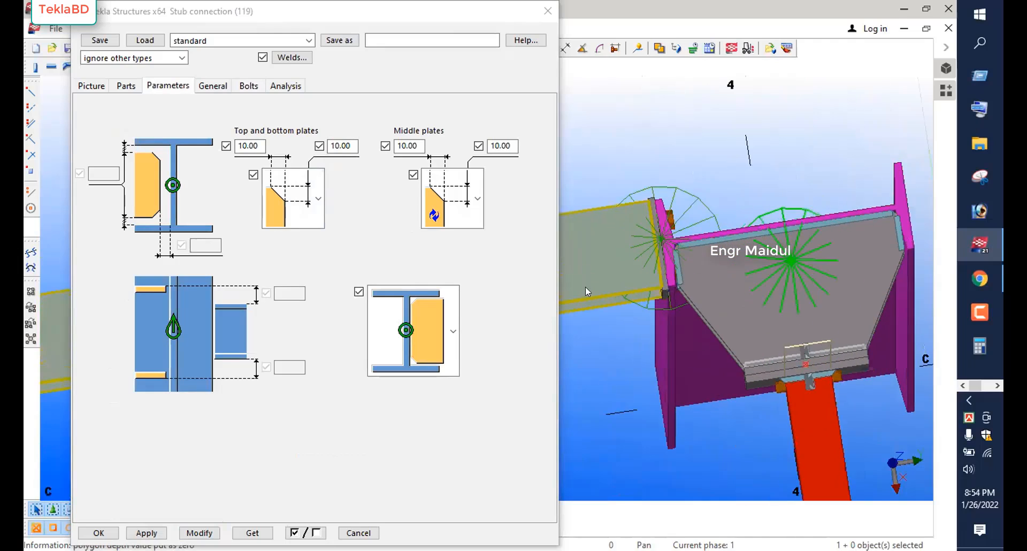
pyautogui.scroll(8, 657, 256)
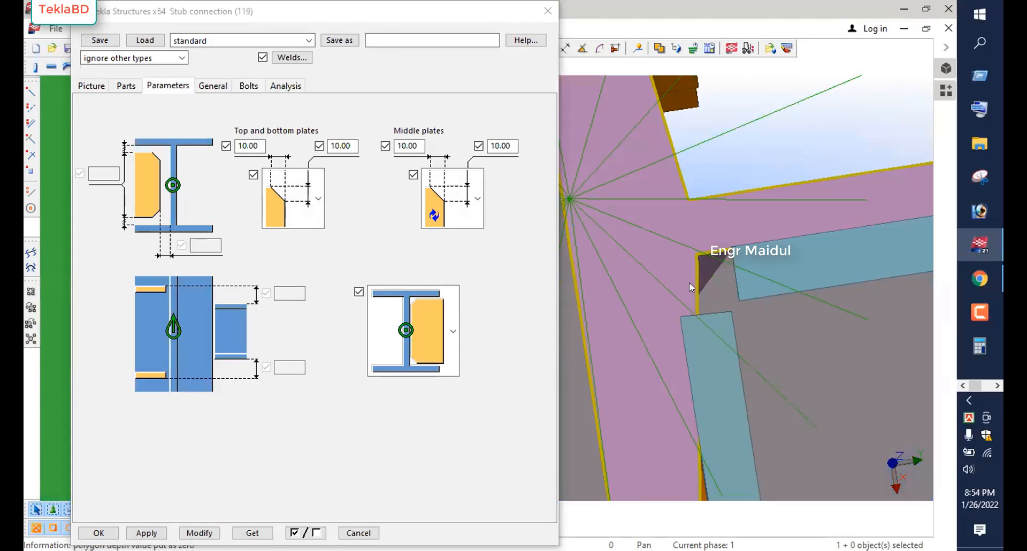
pyautogui.scroll(-2, 578, 267)
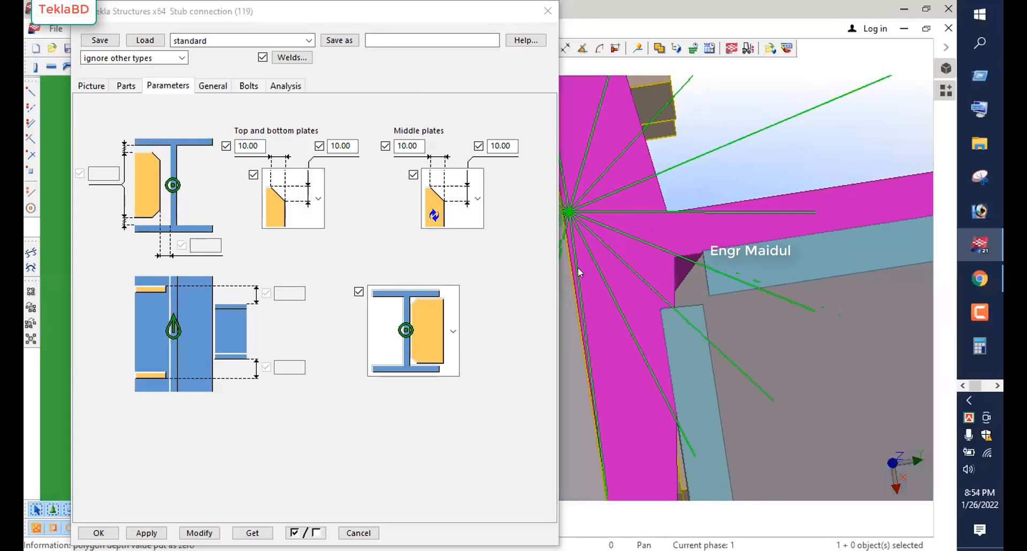
pyautogui.scroll(-3, 577, 268)
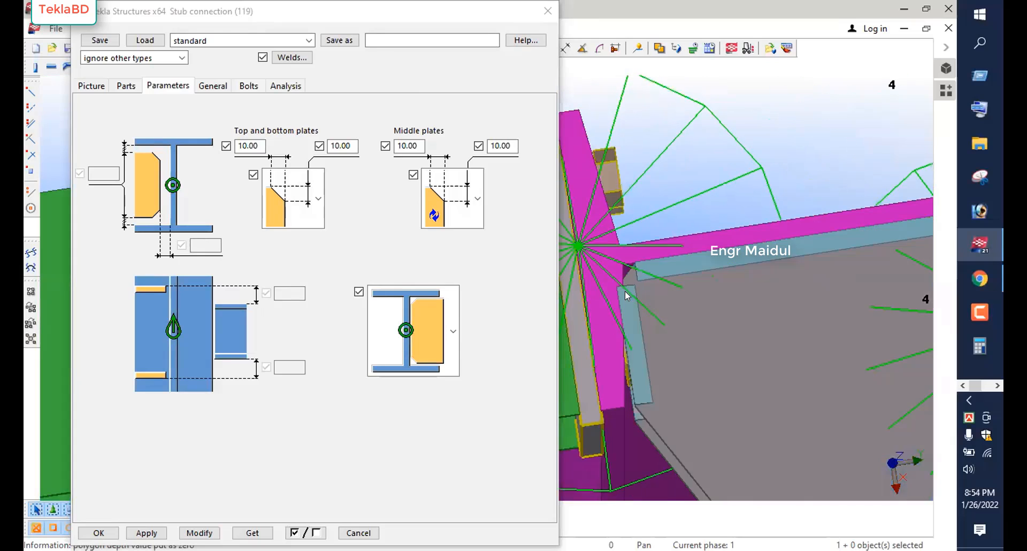
pyautogui.click(622, 336)
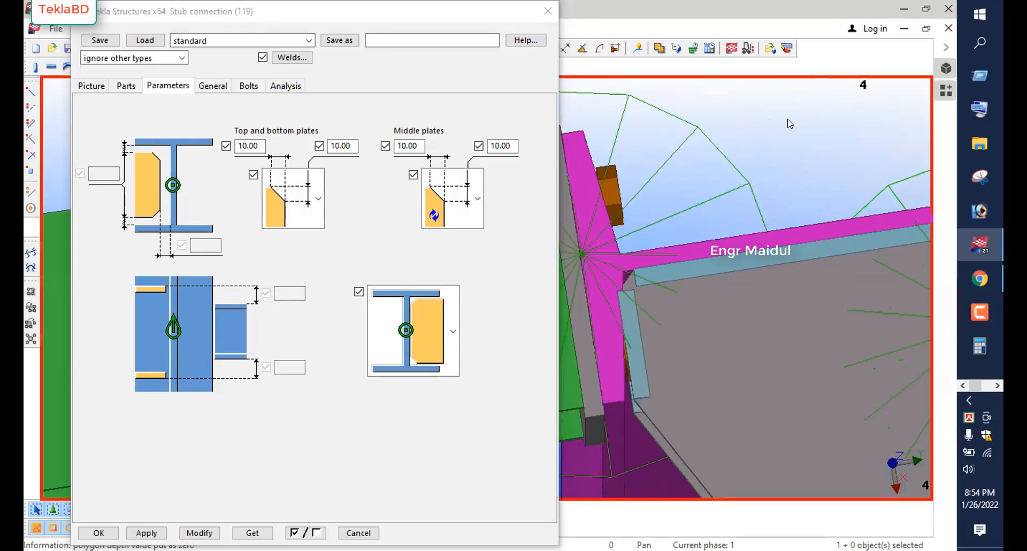
# Turn off the visibility of welds in the model for the 3d view, apply it and clear the selection.
pyautogui.doubleClick(790, 124)
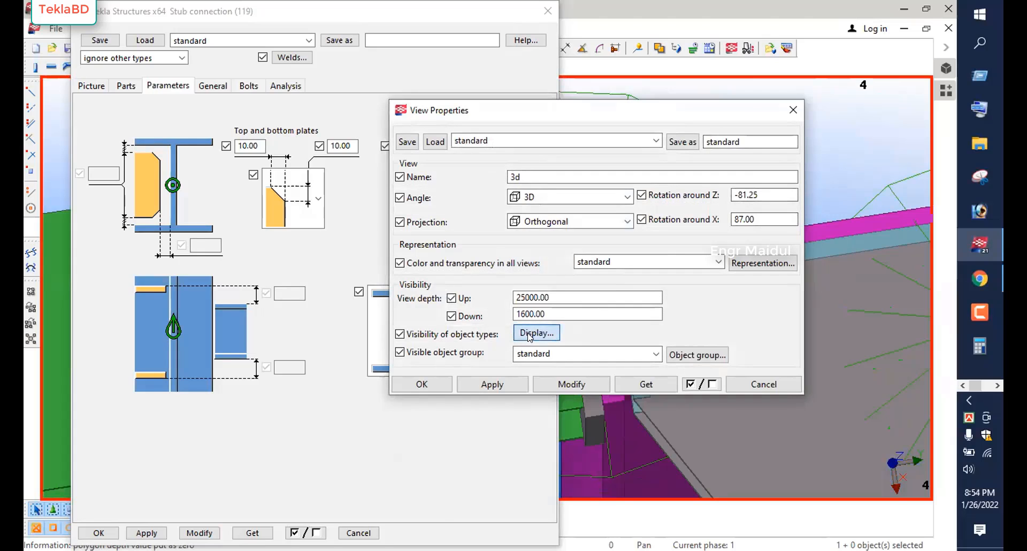
pyautogui.click(537, 333)
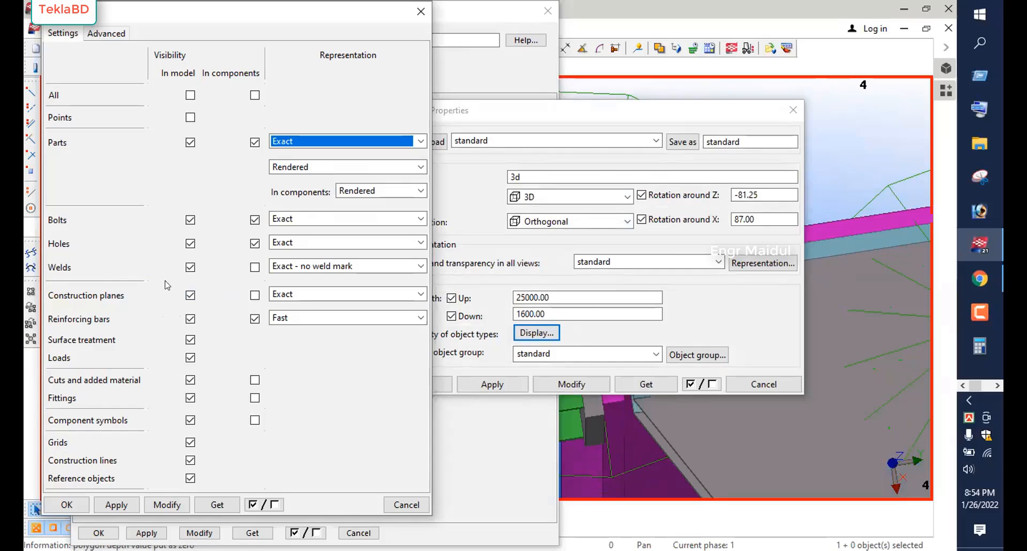
pyautogui.click(187, 268)
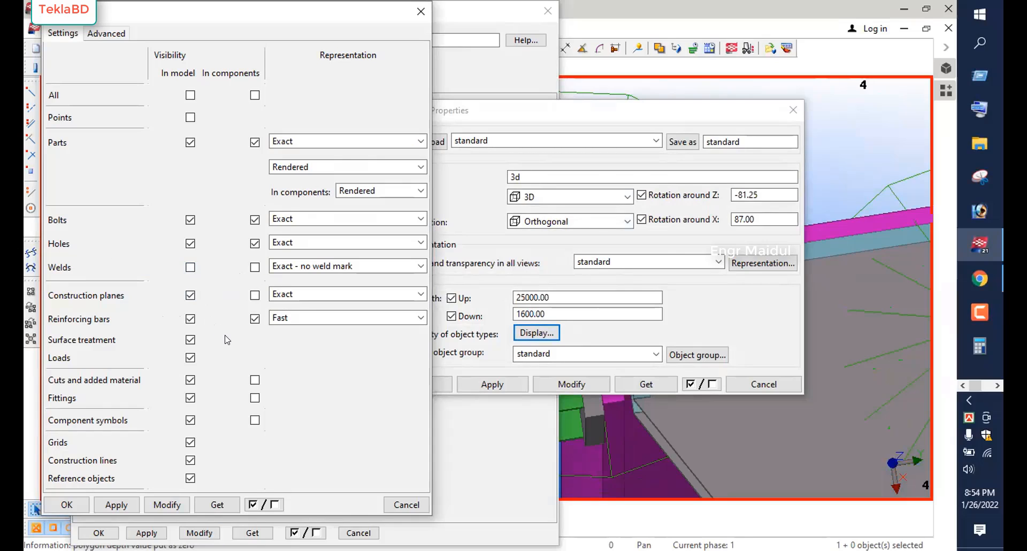
pyautogui.hotkey('alt', 'm')
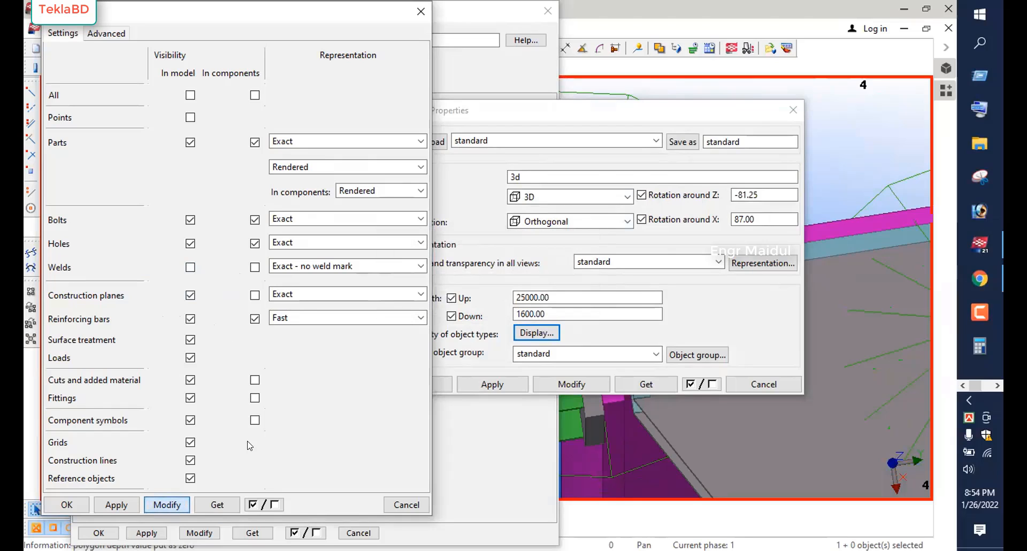
pyautogui.click(67, 505)
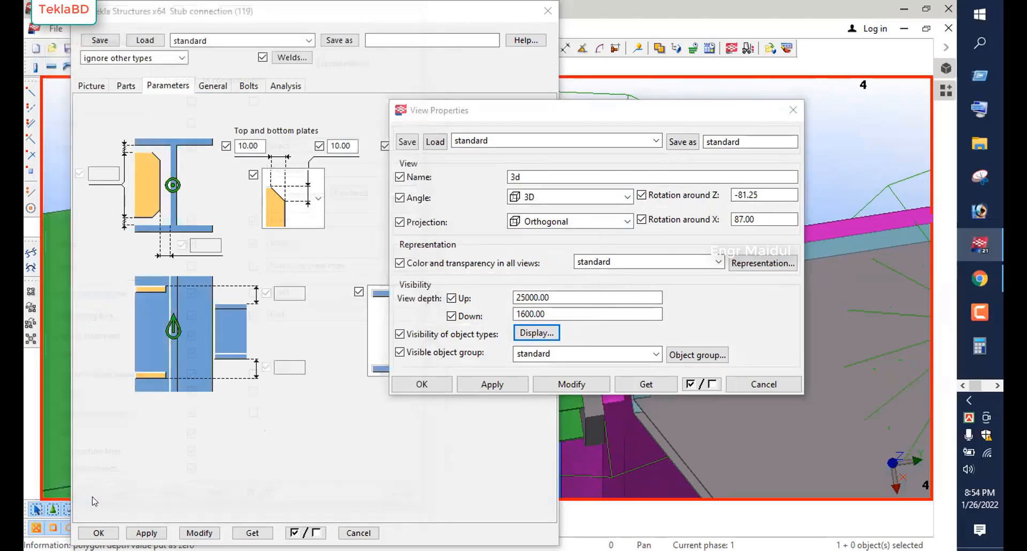
pyautogui.click(568, 381)
pyautogui.click(422, 384)
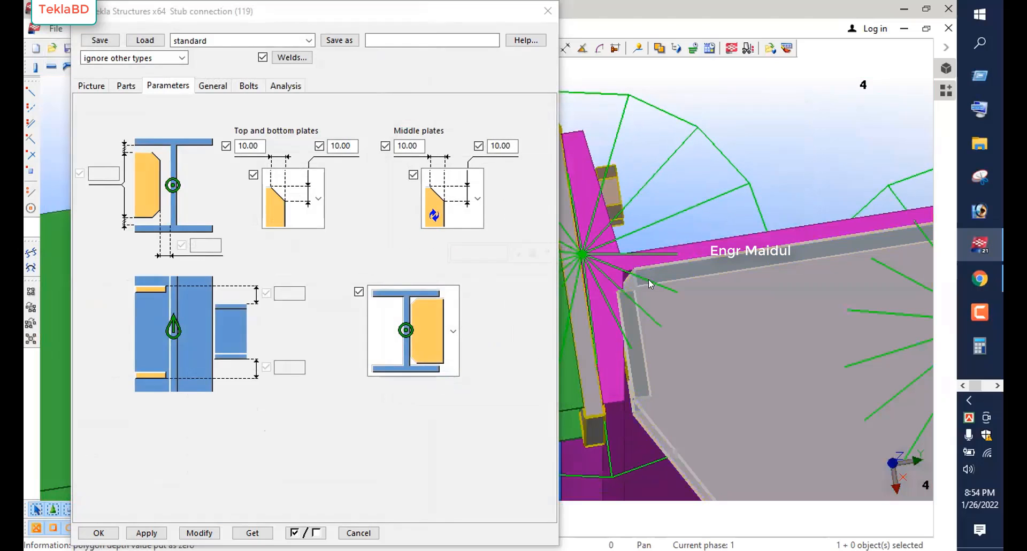
pyautogui.press('Escape')
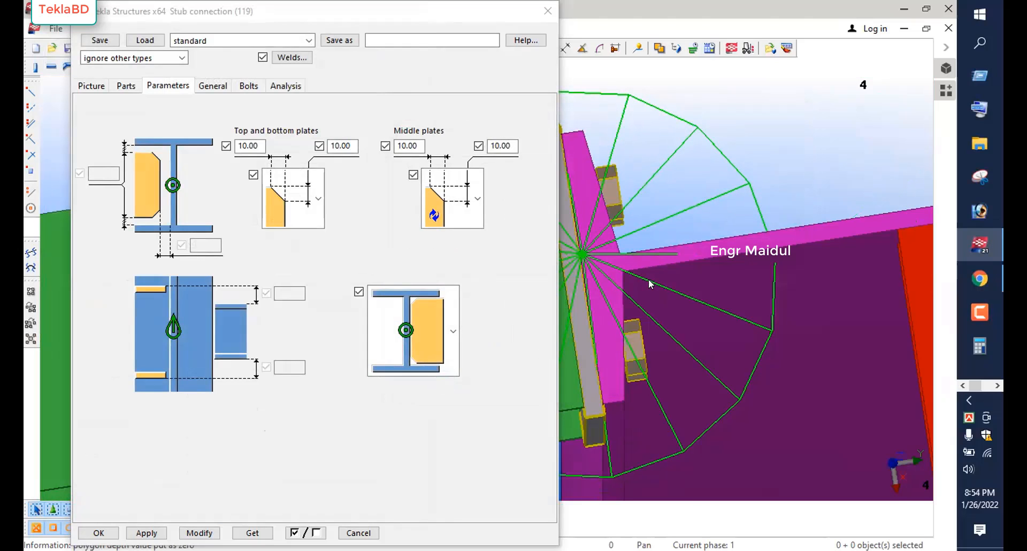
pyautogui.click(644, 213)
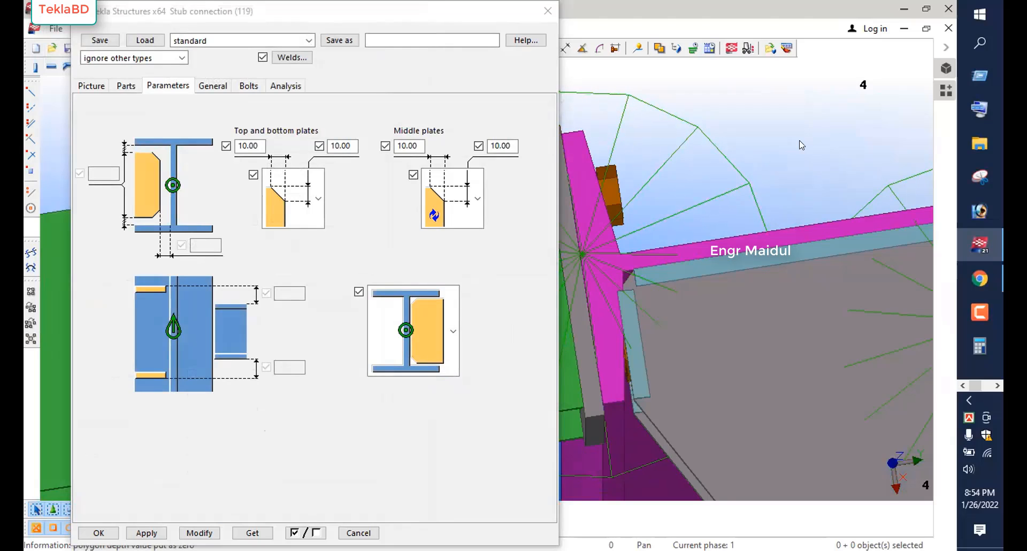
# Modify the stub connection with its current parameters and close its properties.
pyautogui.click(199, 533)
pyautogui.click(99, 533)
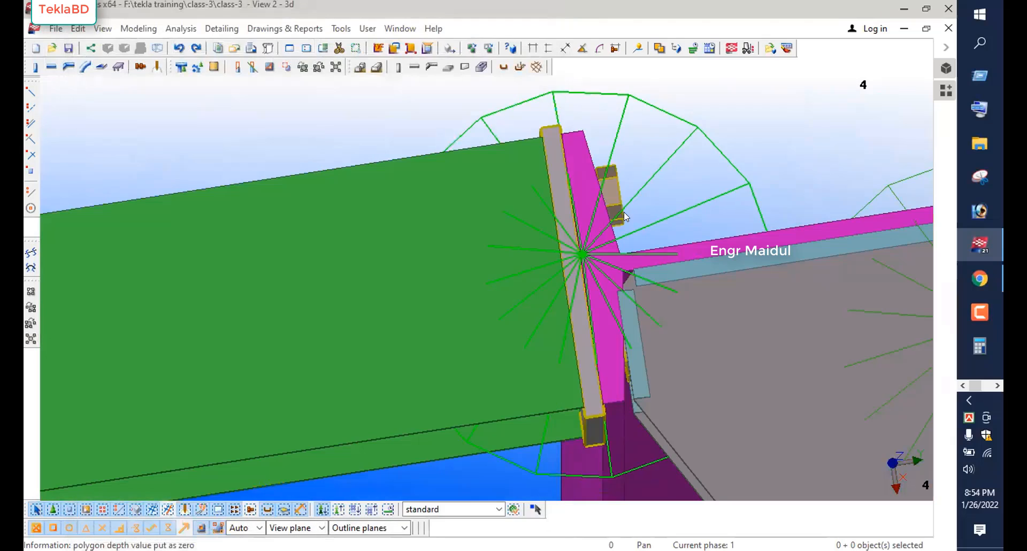
pyautogui.click(432, 319)
pyautogui.scroll(-6, 431, 319)
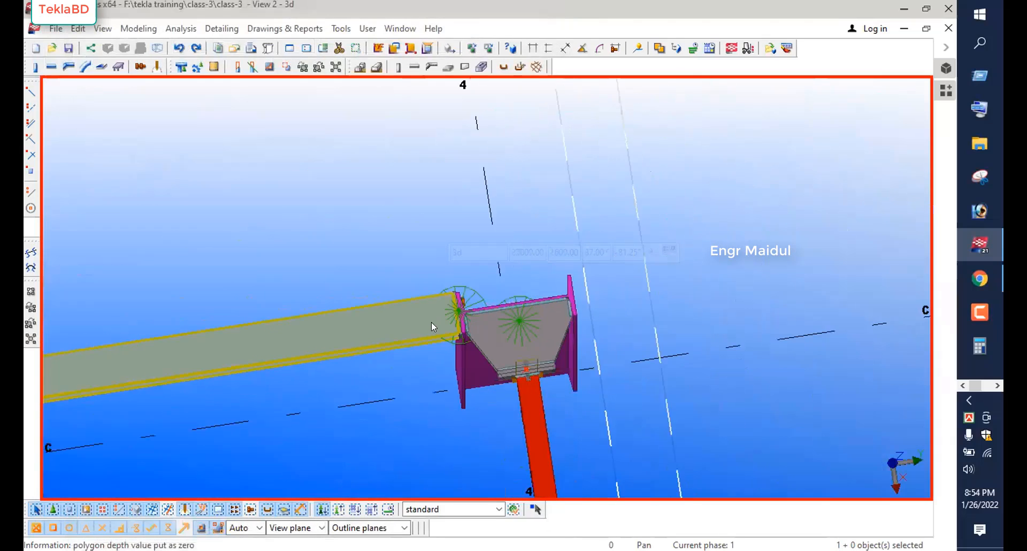
# Choose Exact - no weld mark as the weld representation in the 3d view's display settings and modify the view.
pyautogui.doubleClick(648, 213)
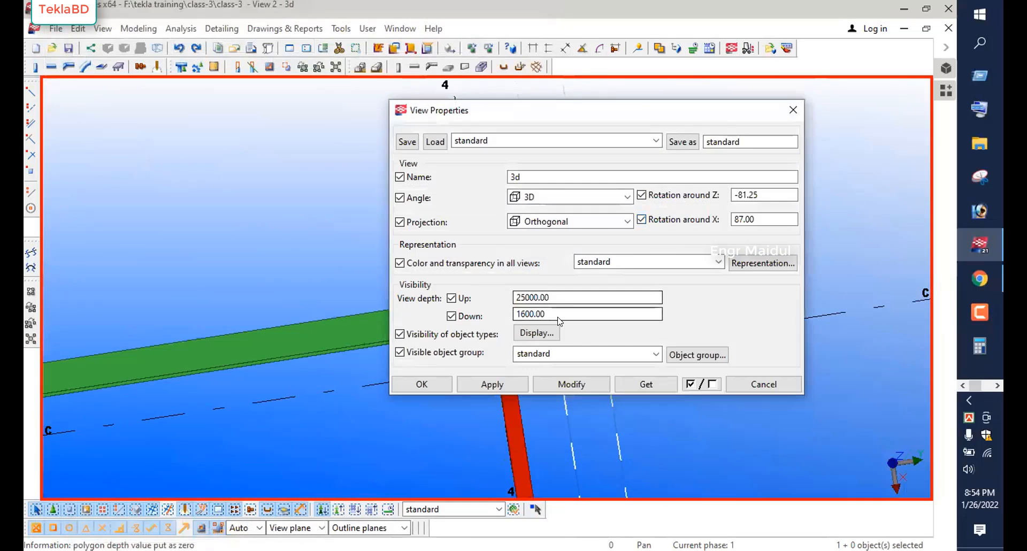
pyautogui.click(536, 333)
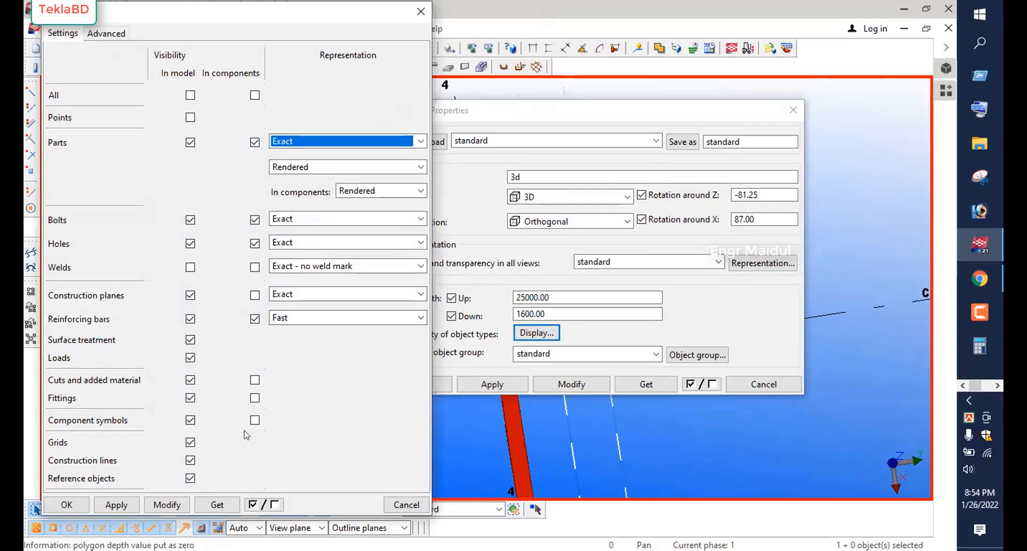
pyautogui.click(293, 270)
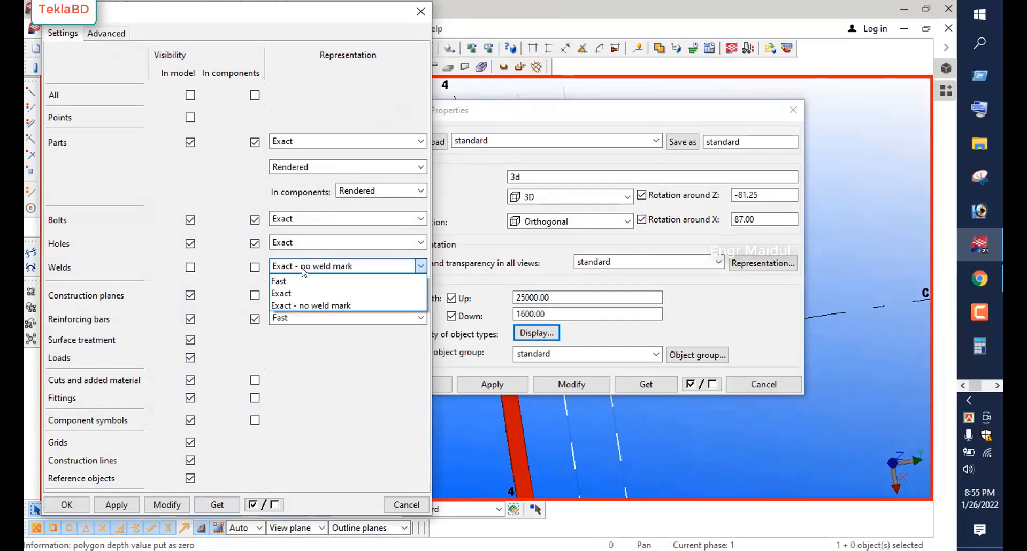
pyautogui.click(305, 304)
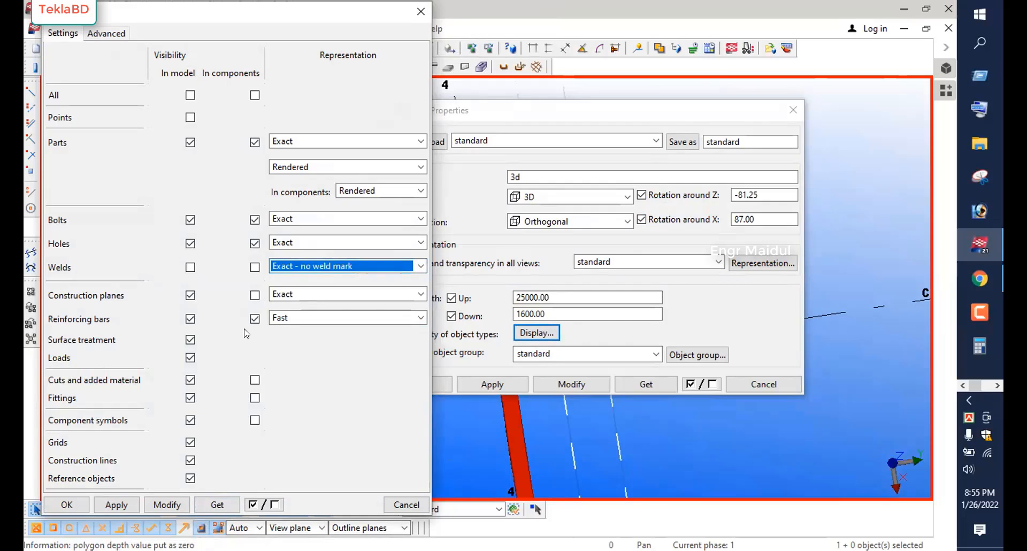
pyautogui.click(167, 505)
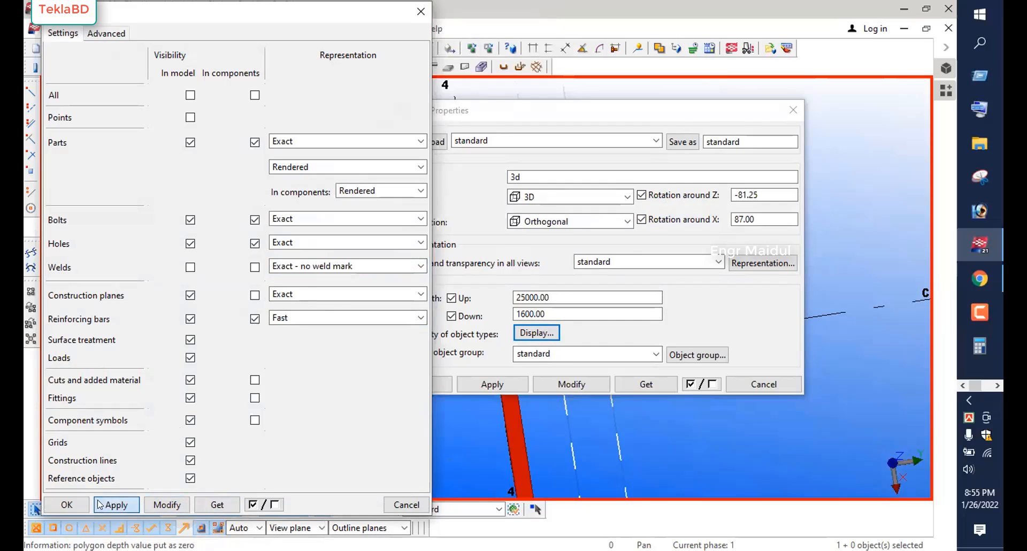
pyautogui.click(67, 505)
pyautogui.click(568, 384)
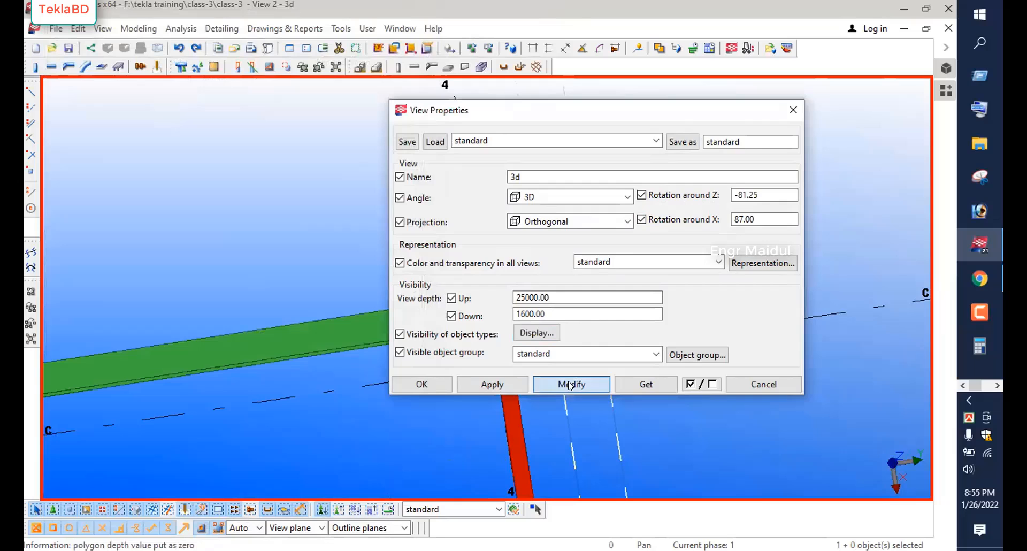
pyautogui.click(485, 384)
pyautogui.click(424, 383)
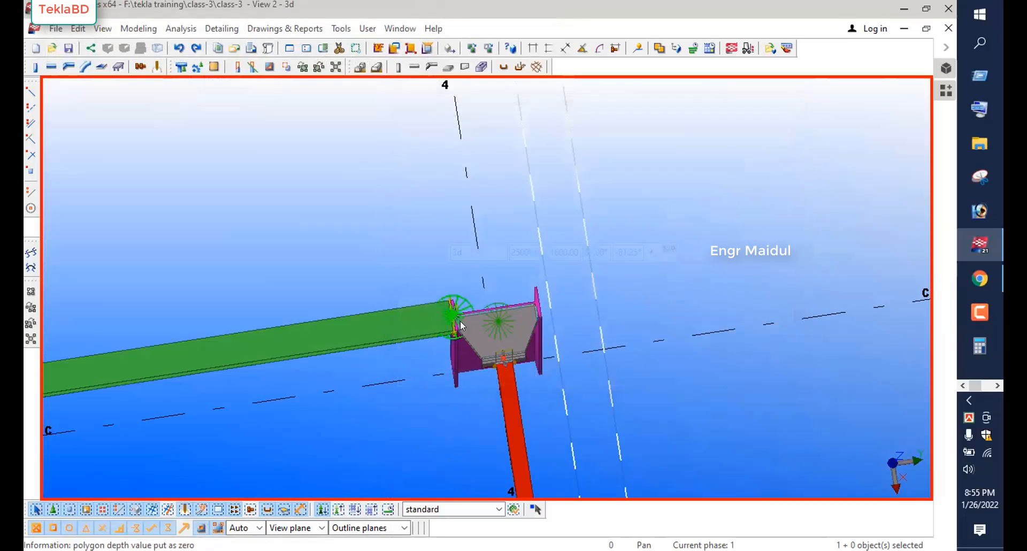
# Examine the stub connection's chamfered plate corner and the welds around the column flange from above and from the side.
pyautogui.scroll(8, 456, 319)
pyautogui.click(534, 267)
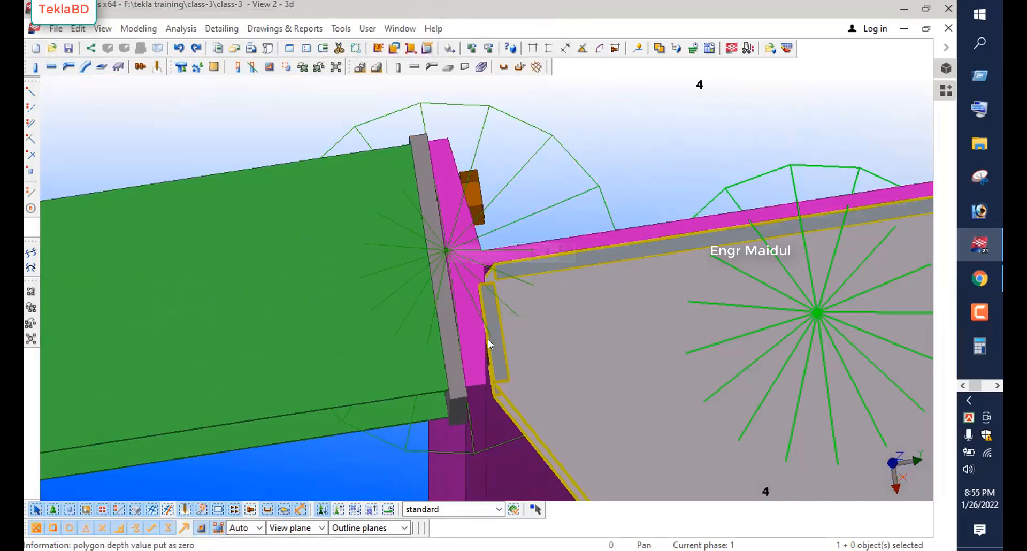
pyautogui.scroll(-4, 490, 345)
pyautogui.keyDown('ctrl'); pyautogui.moveTo(502, 349); pyautogui.dragTo(503, 298, button='middle'); pyautogui.keyUp('ctrl')
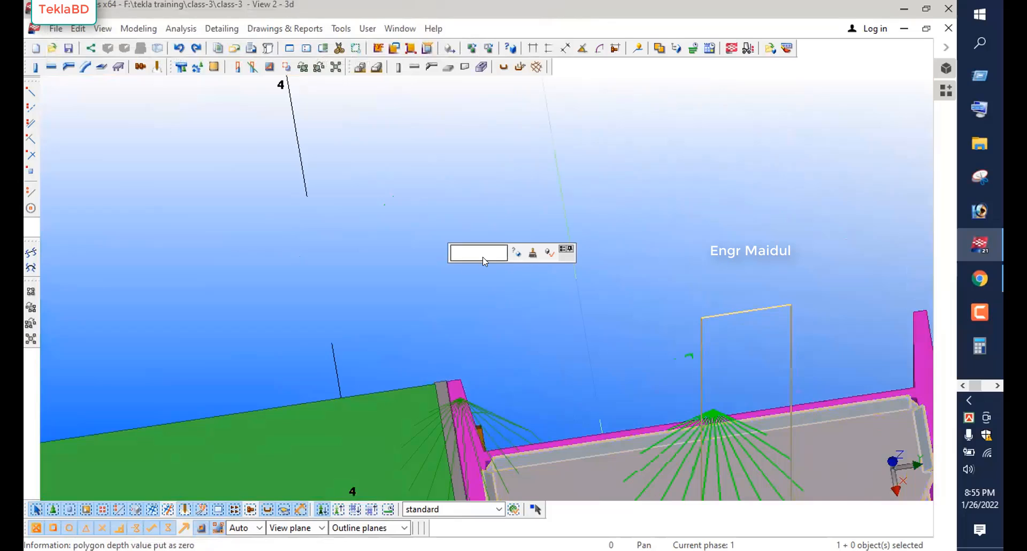
pyautogui.keyDown('ctrl'); pyautogui.moveTo(484, 261); pyautogui.dragTo(456, 399, button='middle'); pyautogui.keyUp('ctrl')
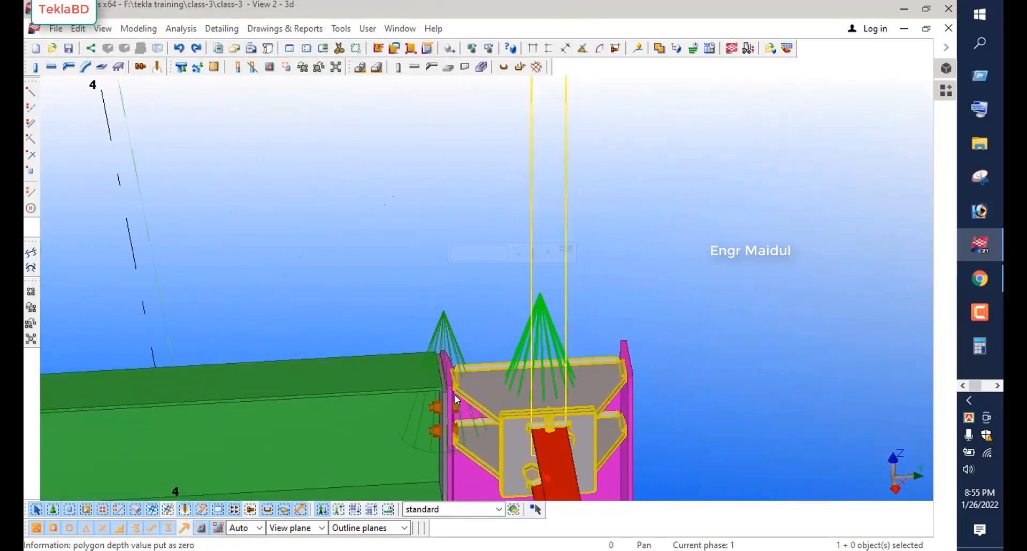
pyautogui.scroll(10, 454, 394)
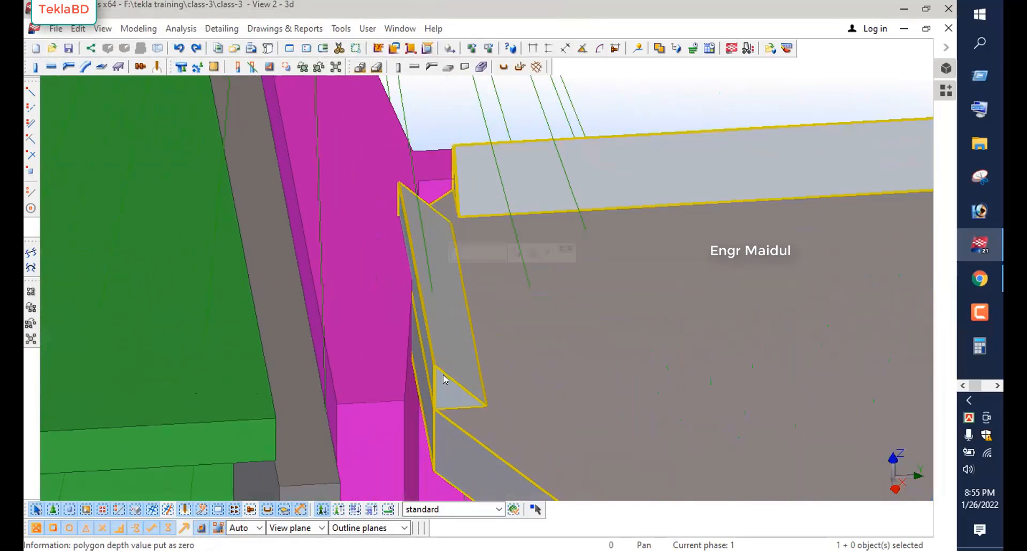
pyautogui.scroll(-8, 443, 374)
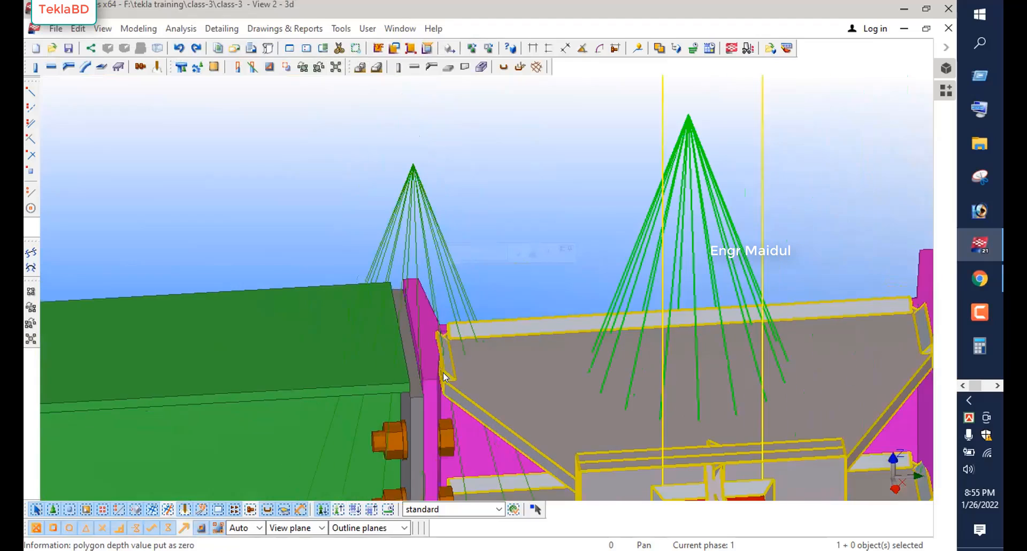
pyautogui.scroll(-5, 443, 372)
pyautogui.keyDown('ctrl'); pyautogui.moveTo(444, 374); pyautogui.dragTo(464, 310, button='middle'); pyautogui.keyUp('ctrl')
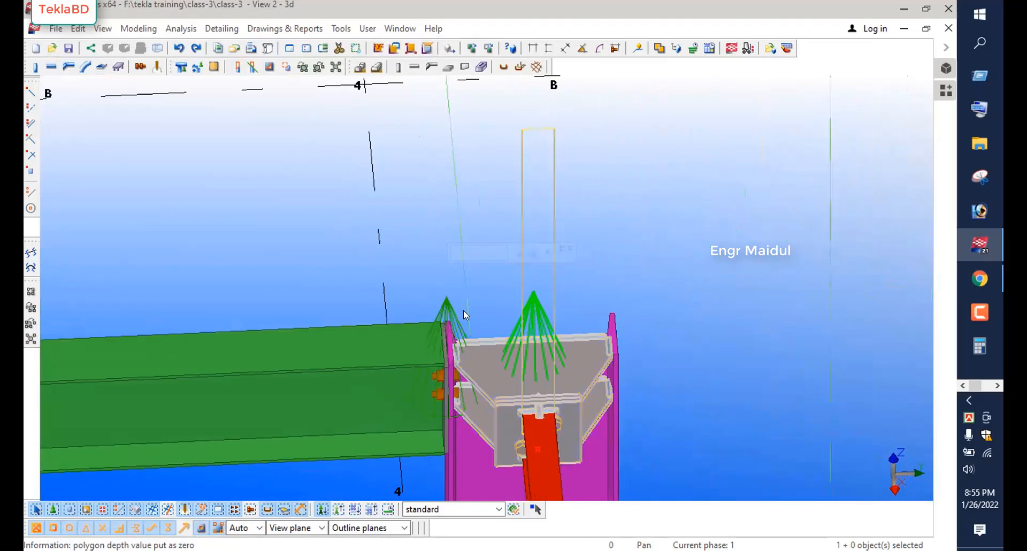
# Turn on the visibility of welds in the model and in components for the 3d view and confirm the view properties.
pyautogui.rightClick(337, 259)
pyautogui.press('Escape')
pyautogui.doubleClick(312, 246)
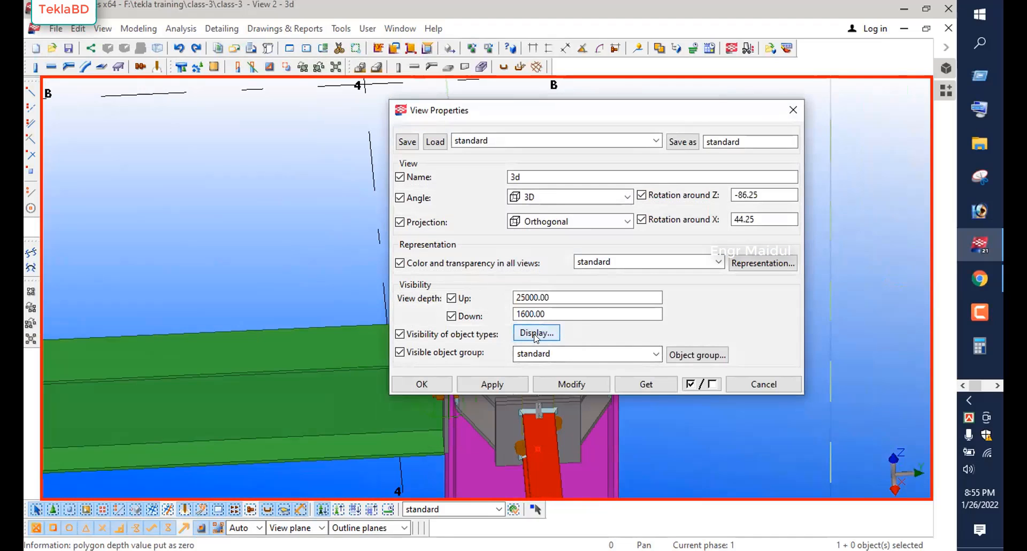
pyautogui.click(536, 333)
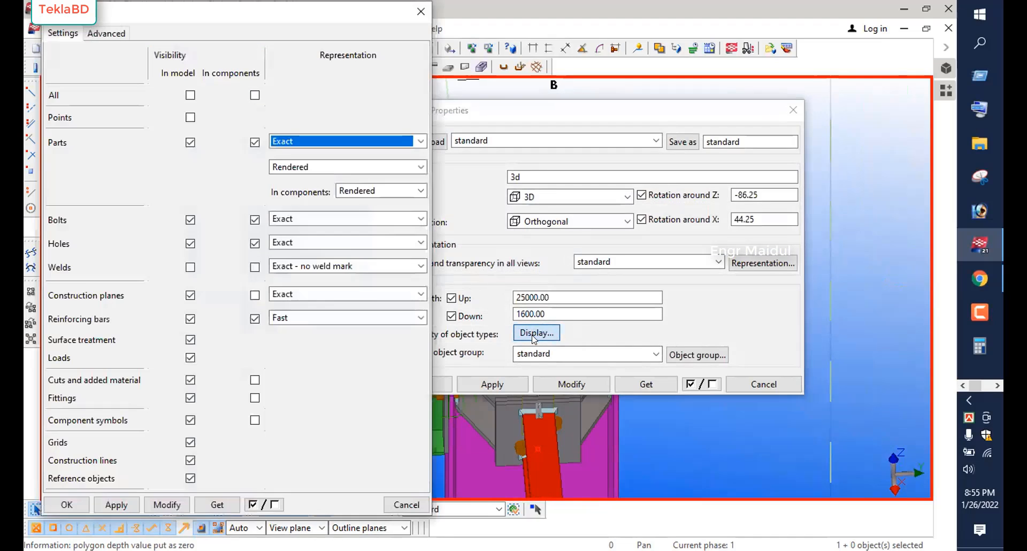
pyautogui.click(191, 268)
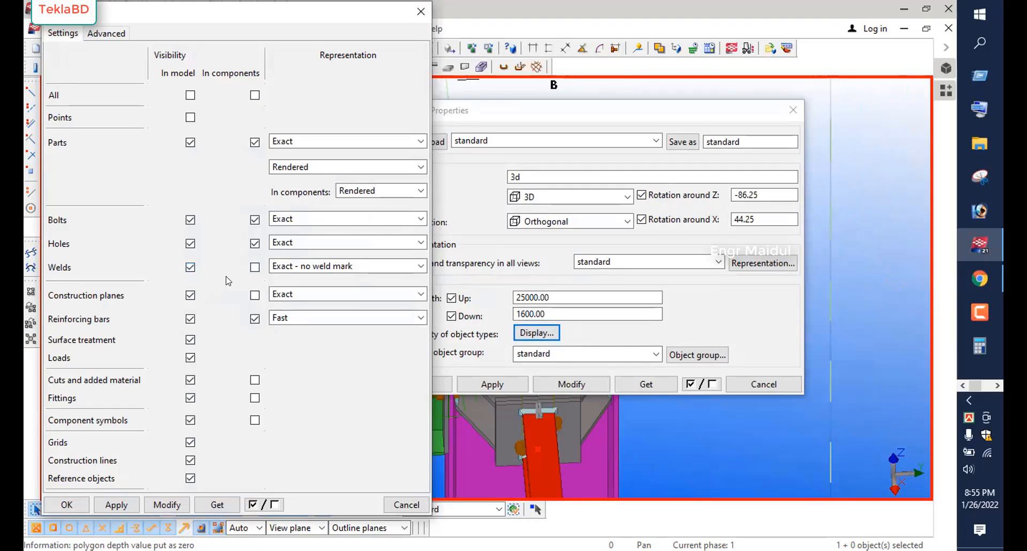
pyautogui.click(254, 268)
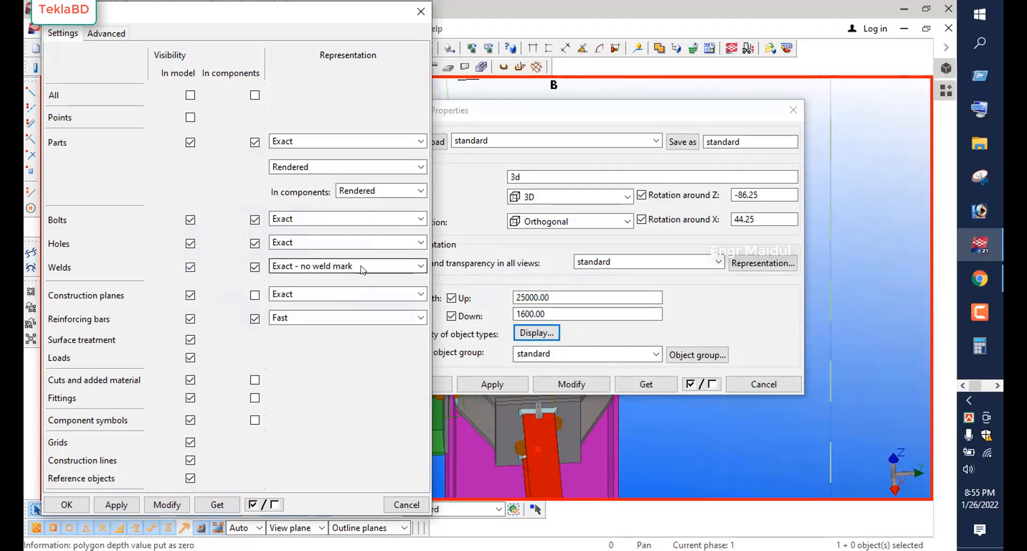
pyautogui.click(110, 503)
pyautogui.click(67, 504)
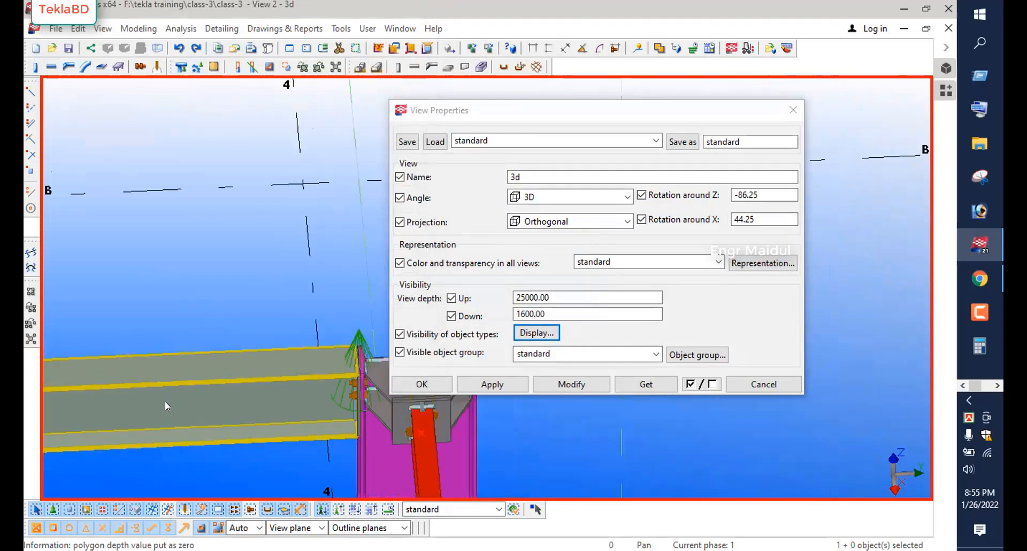
pyautogui.scroll(3, 589, 420)
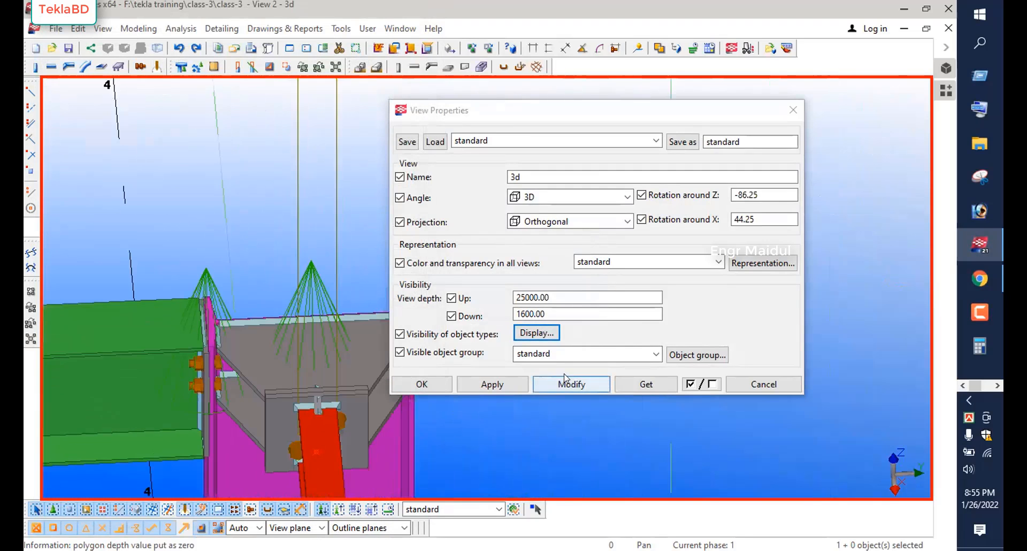
pyautogui.click(422, 383)
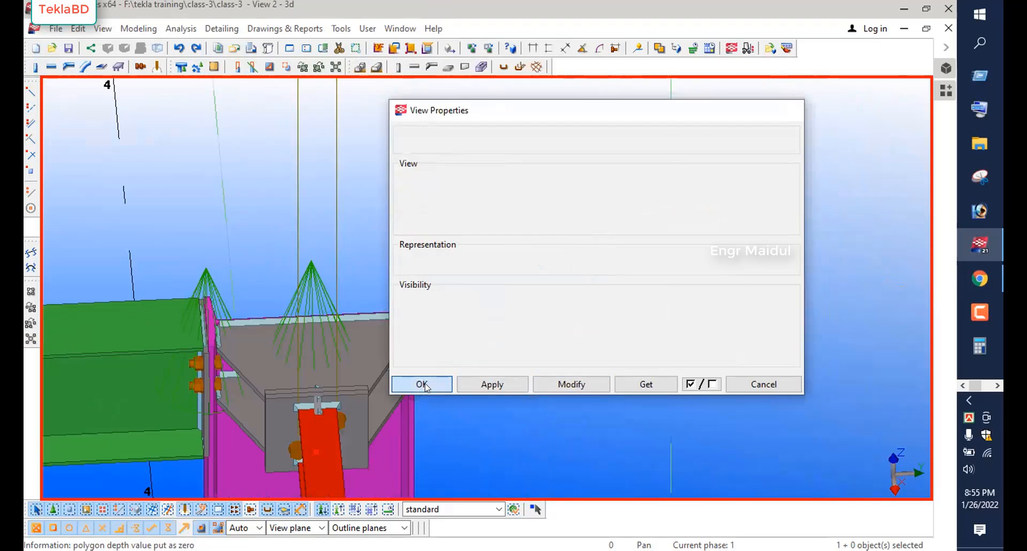
# Examine the welded plate corner at the column flange closely and open the stub connection's properties.
pyautogui.scroll(6, 201, 324)
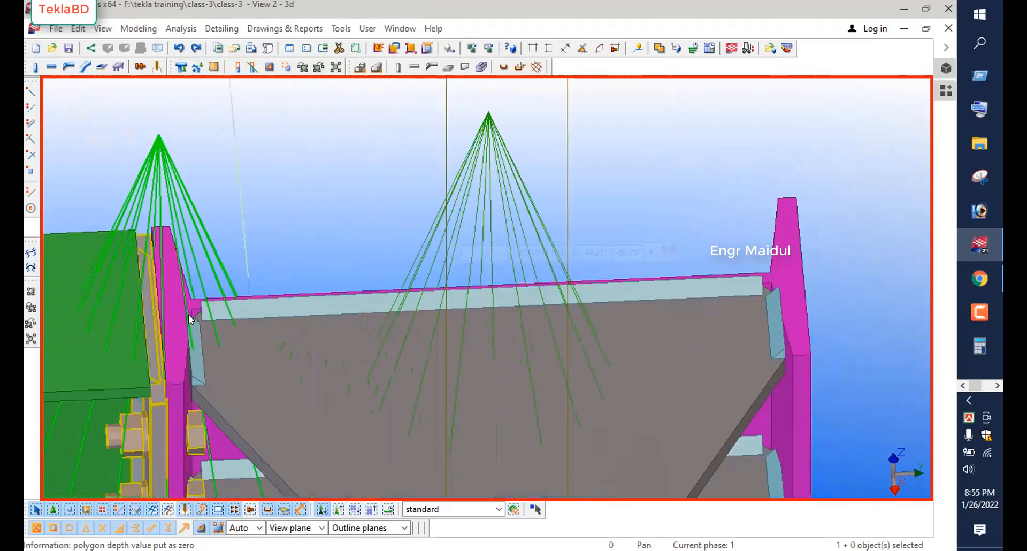
pyautogui.scroll(5, 191, 310)
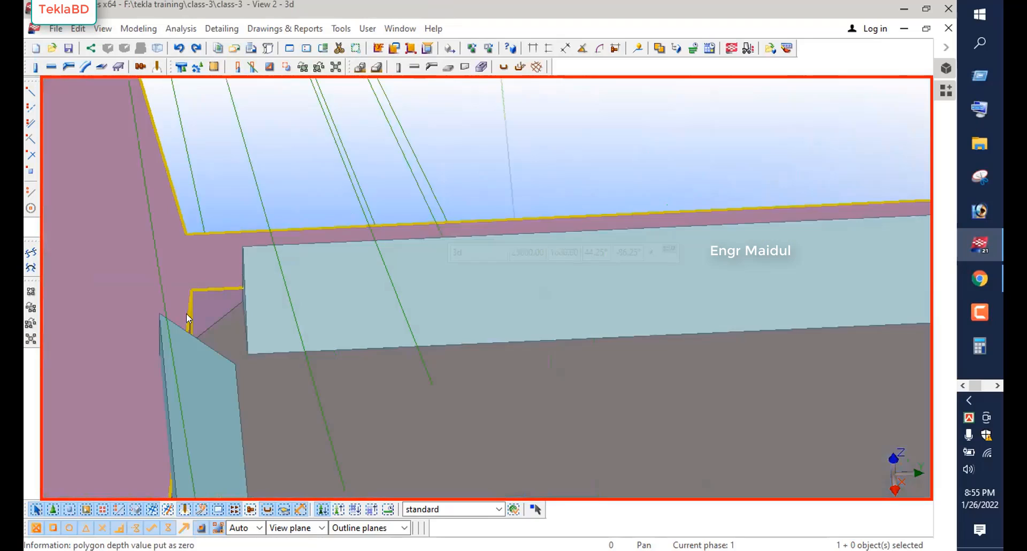
pyautogui.scroll(-3, 220, 283)
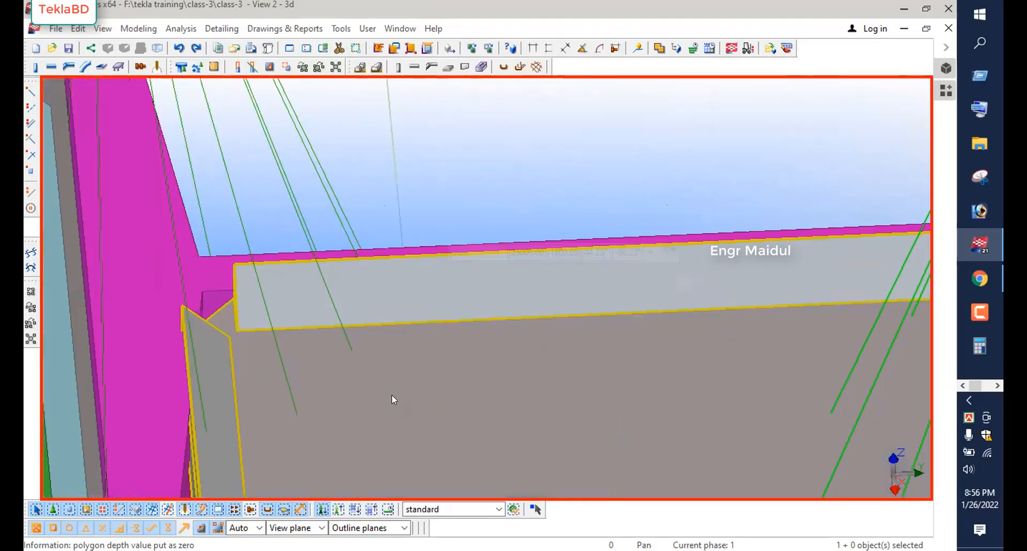
pyautogui.doubleClick(392, 393)
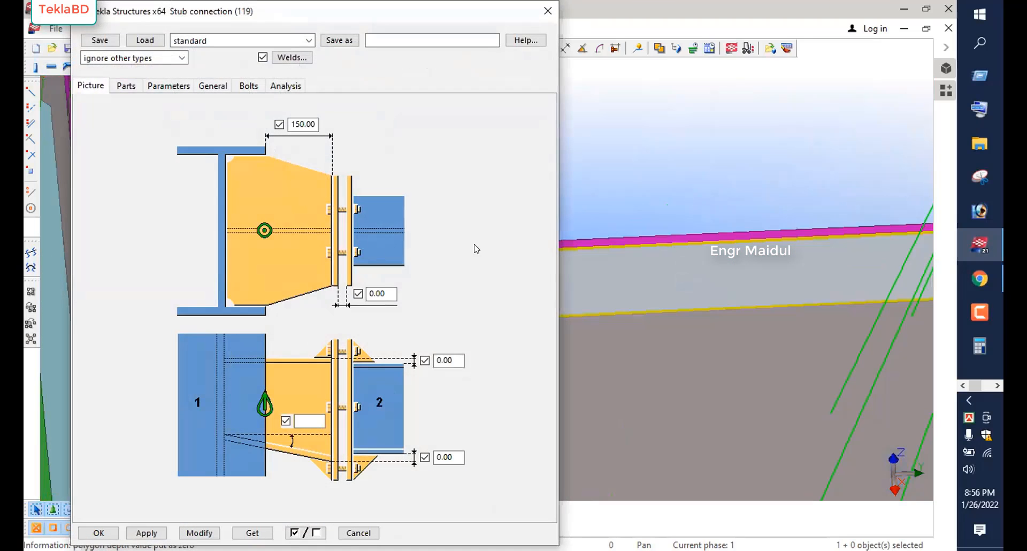
pyautogui.scroll(-5, 782, 213)
pyautogui.scroll(8, 809, 257)
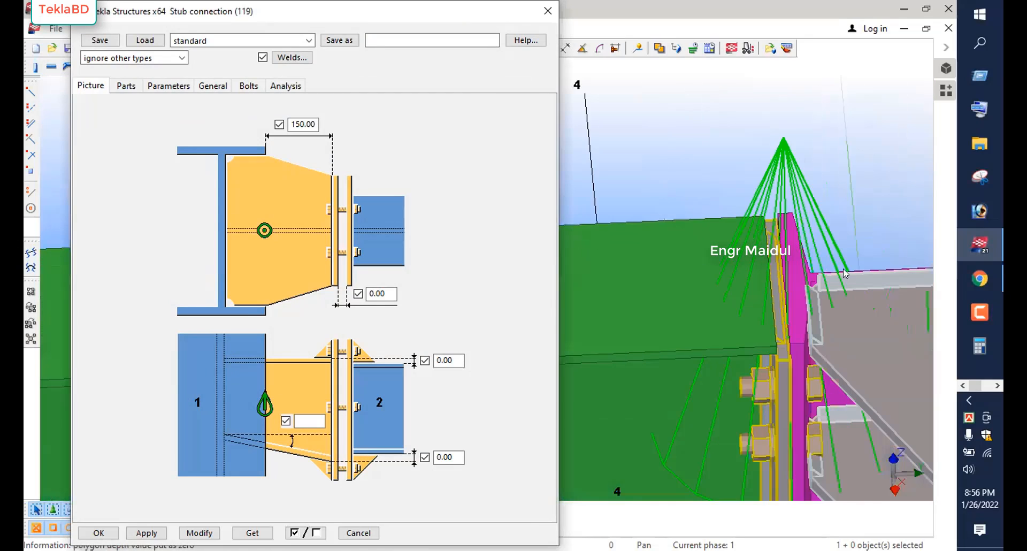
pyautogui.scroll(3, 866, 281)
pyautogui.scroll(5, 646, 288)
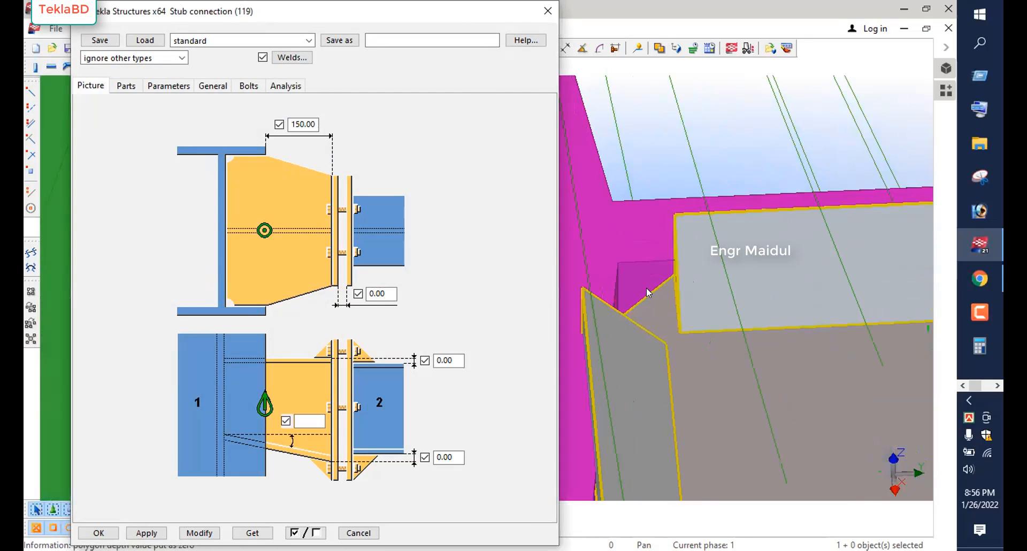
# Set both chamfer dimensions of the stub connection's top and bottom plates to 25 mm and modify the connection.
pyautogui.click(169, 86)
pyautogui.doubleClick(249, 145)
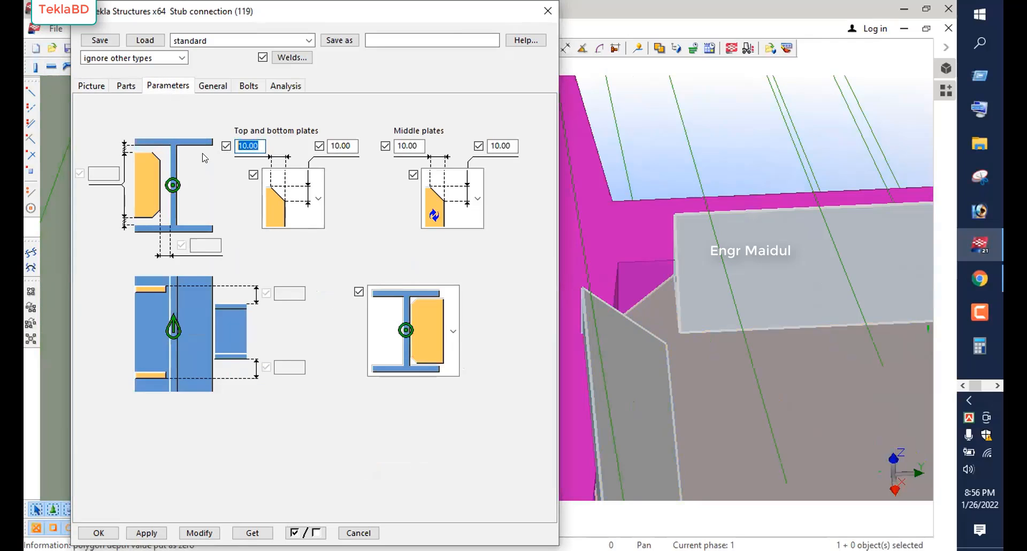
pyautogui.write('25')
pyautogui.press('Tab')
pyautogui.write('2')
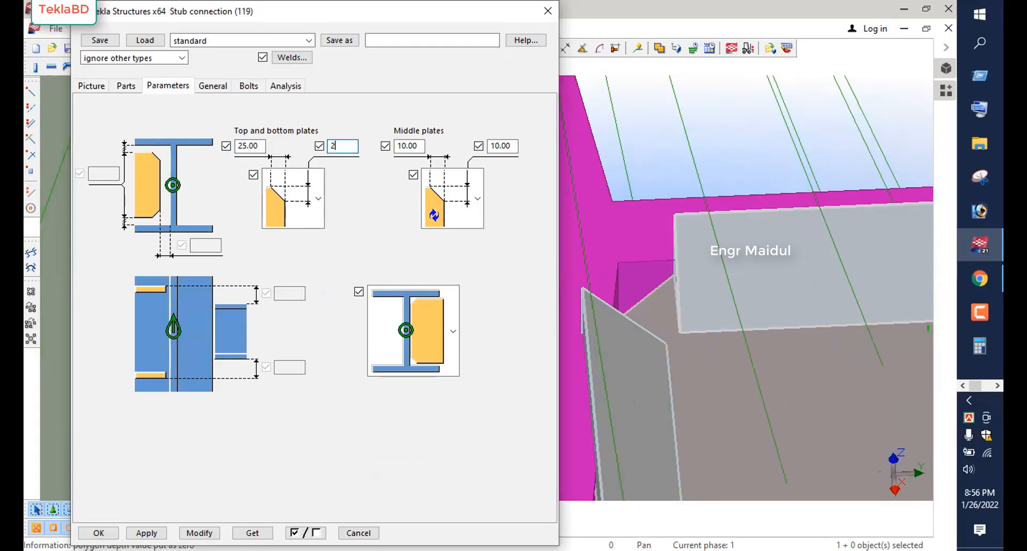
pyautogui.write('5')
pyautogui.click(199, 533)
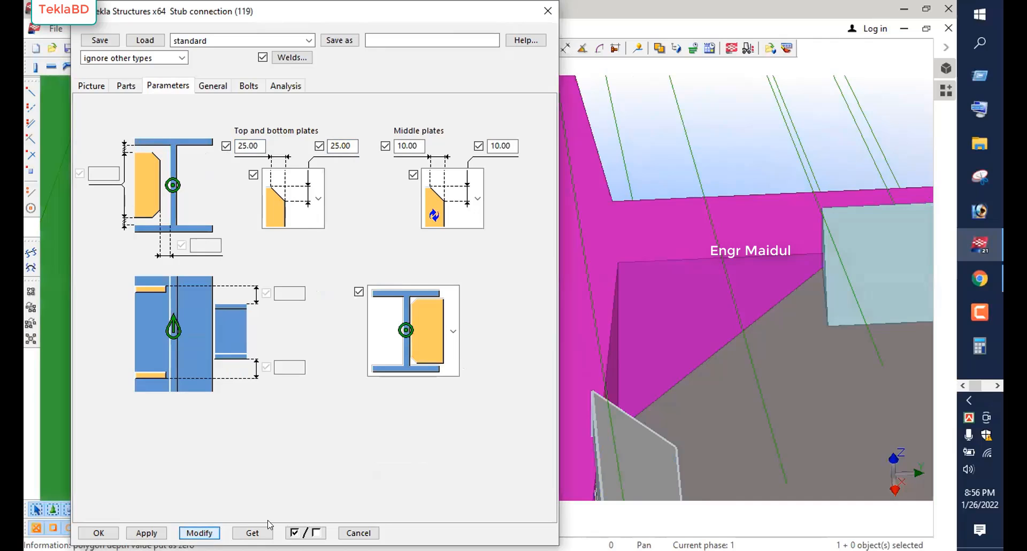
pyautogui.keyDown('ctrl'); pyautogui.moveTo(658, 282); pyautogui.dragTo(679, 293, button='middle'); pyautogui.keyUp('ctrl')
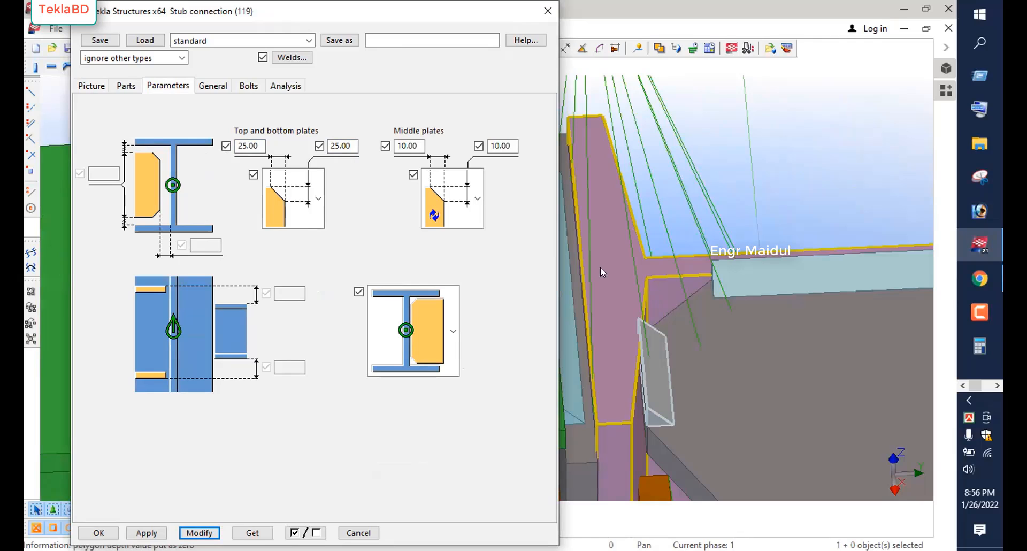
# Review the stub connection's general, bolt, analysis, parameter, part and picture settings.
pyautogui.click(214, 87)
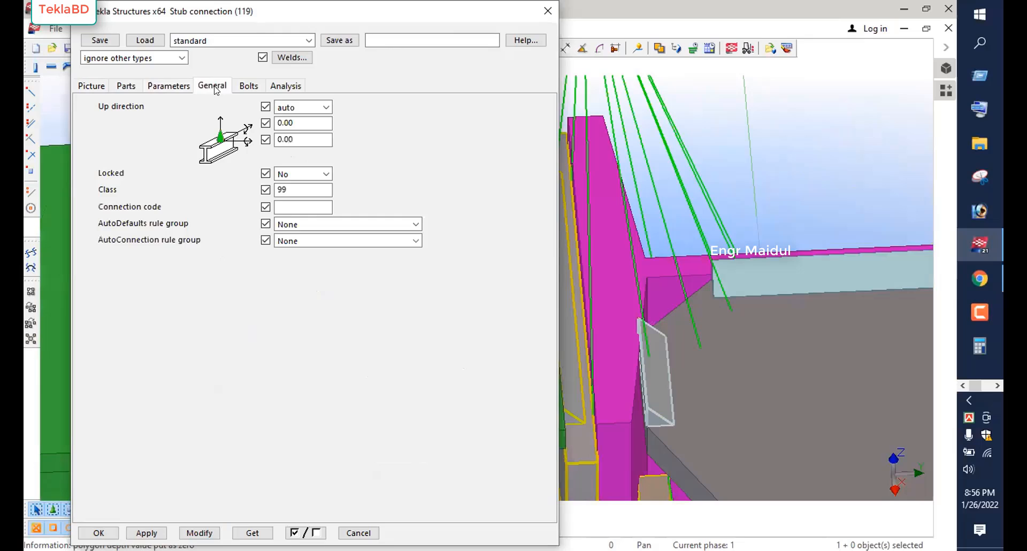
pyautogui.click(254, 86)
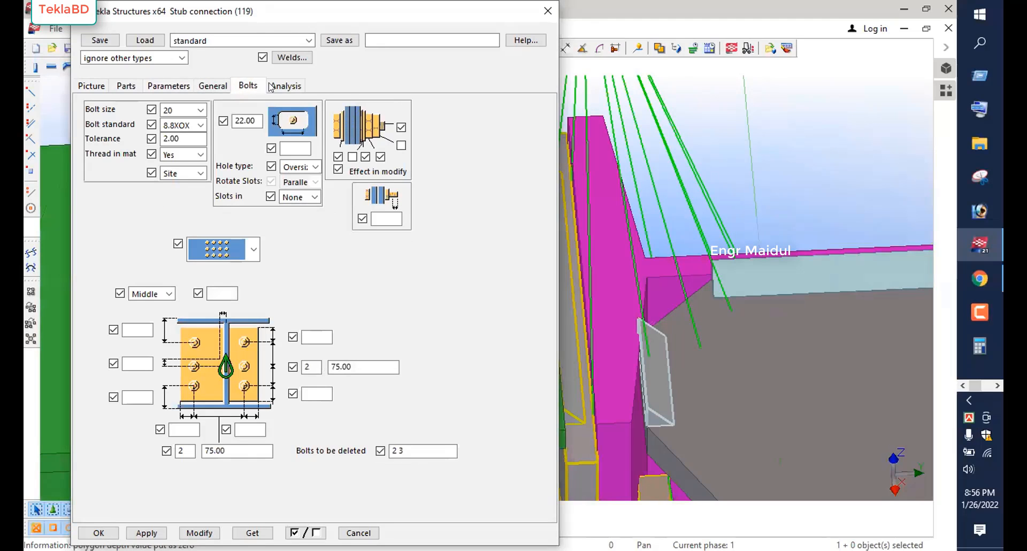
pyautogui.click(278, 87)
pyautogui.click(247, 87)
pyautogui.click(215, 86)
pyautogui.click(180, 87)
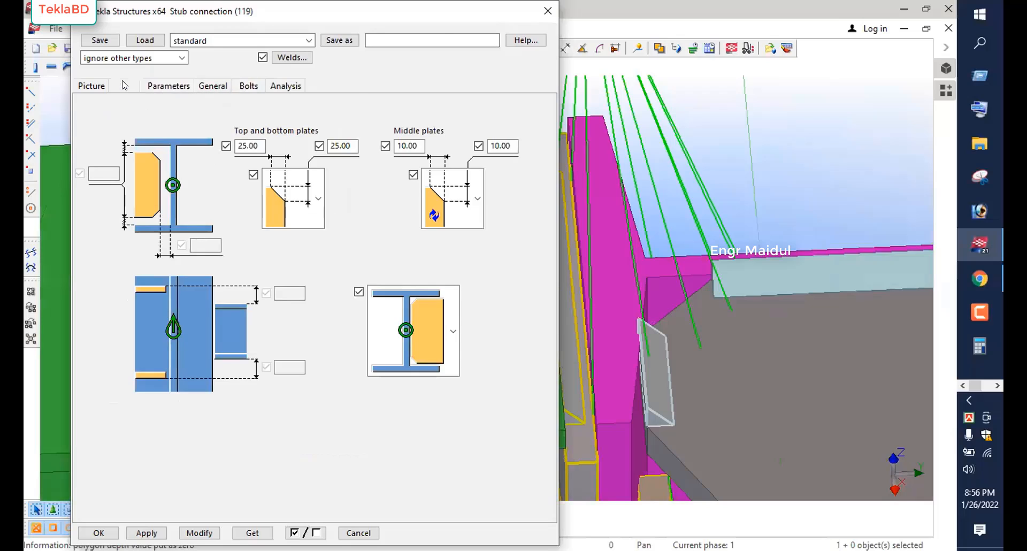
pyautogui.click(130, 86)
pyautogui.click(97, 89)
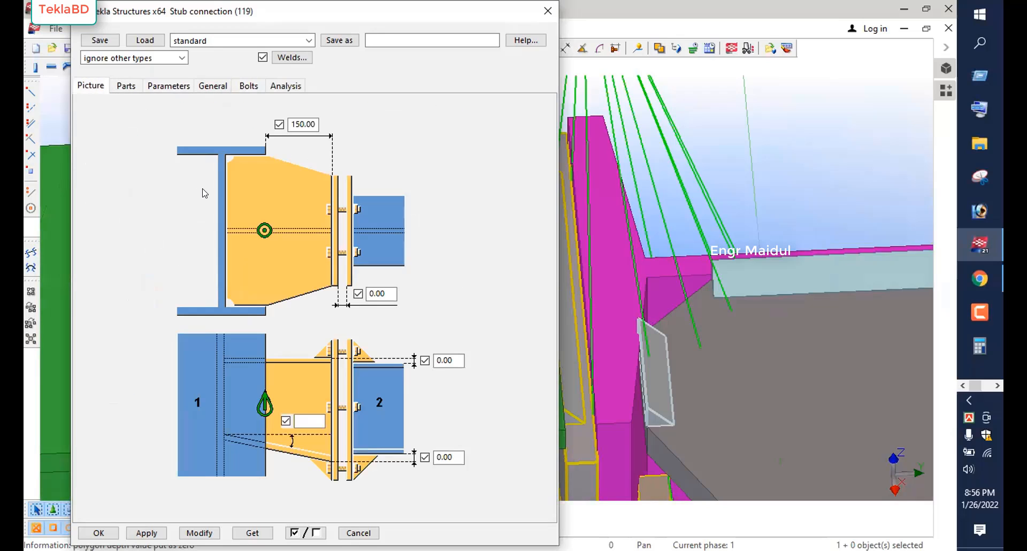